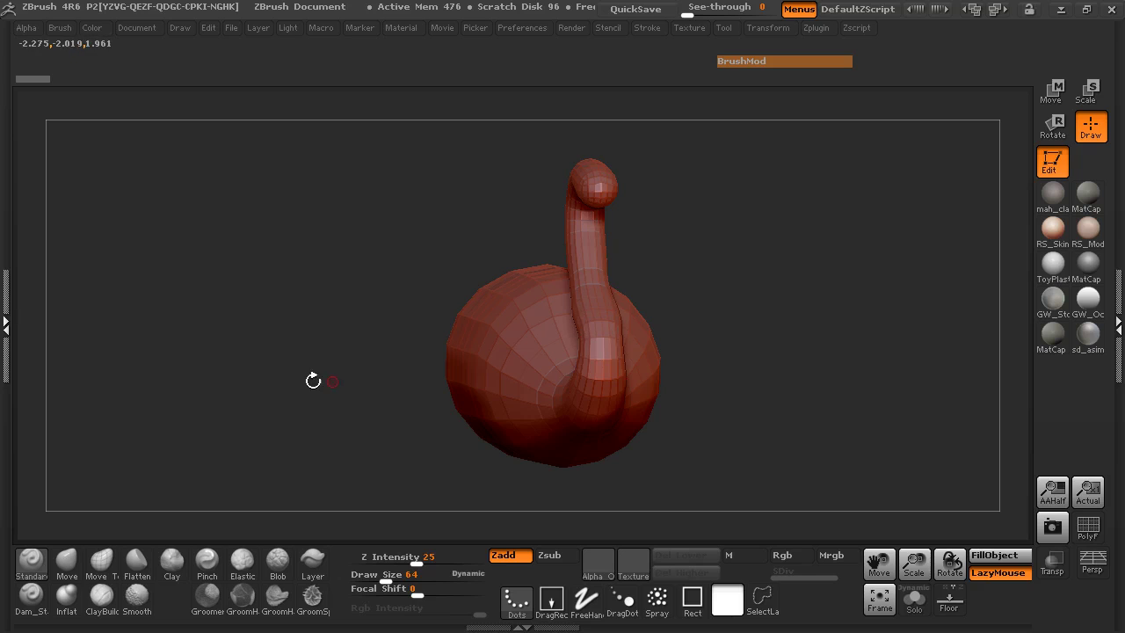
Step: Select the Move Topological brush and set its draw size to 80
key(space)
drag(288, 361, 316, 362)
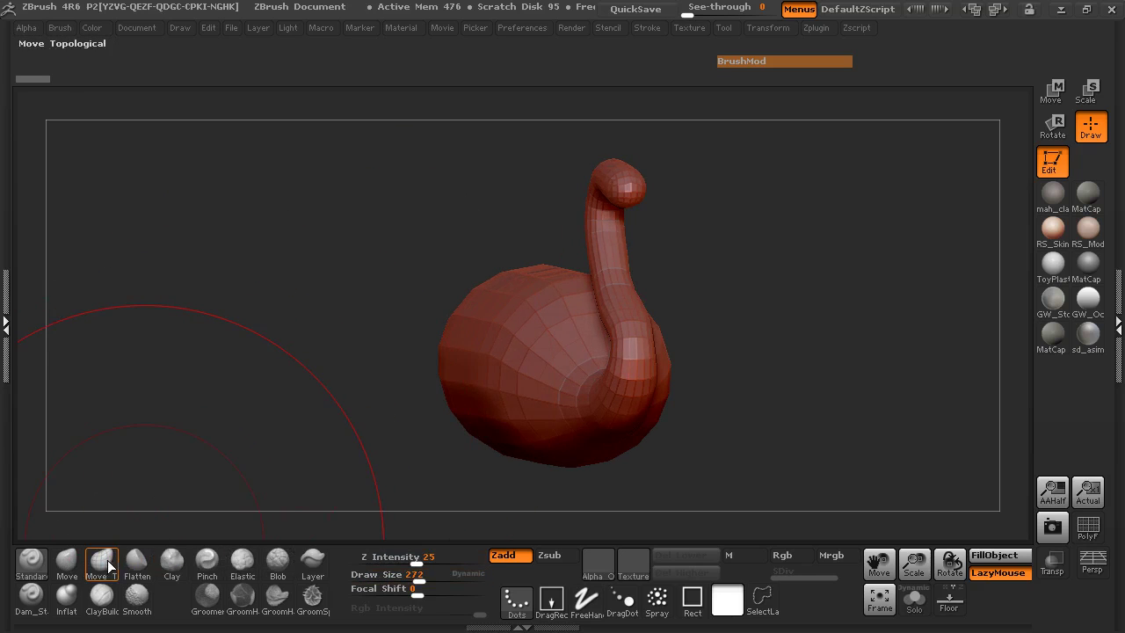
click(107, 566)
key(space)
mouse_move(396, 312)
mouse_down()
mouse_move(363, 314)
mouse_move(329, 350)
mouse_move(303, 339)
mouse_move(173, 349)
mouse_move(270, 342)
mouse_up()
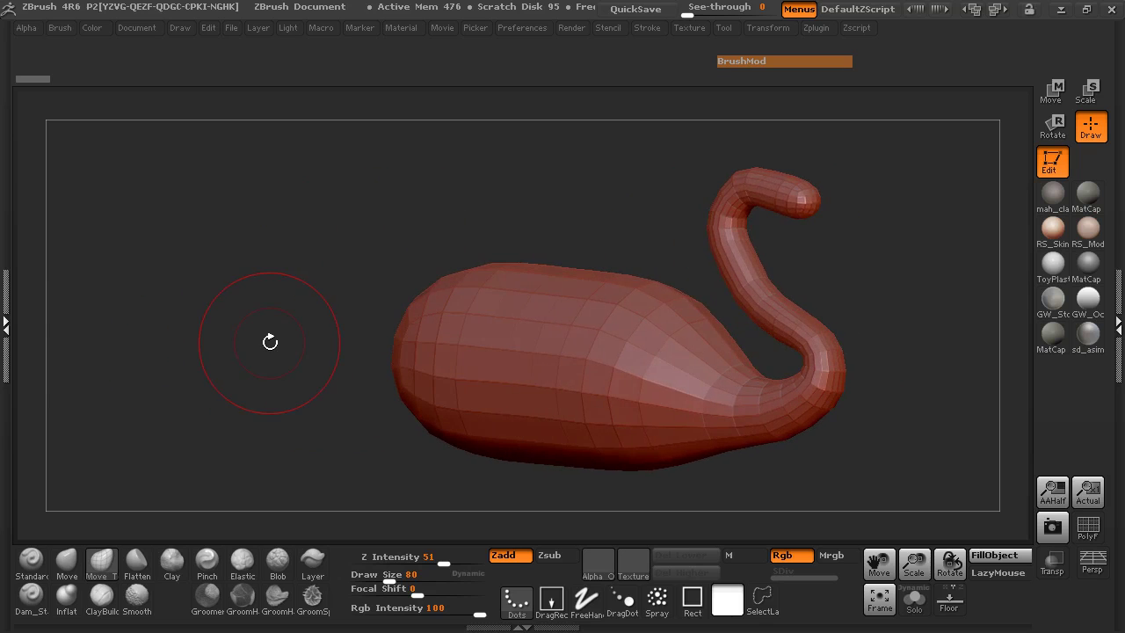
Step: Pull the bend at the base of the neck outward and apply the mah_clay_01 material
drag(316, 356, 215, 344)
mouse_move(753, 336)
mouse_down()
mouse_move(818, 305)
mouse_move(830, 342)
mouse_move(804, 351)
mouse_move(817, 354)
mouse_move(870, 322)
mouse_up()
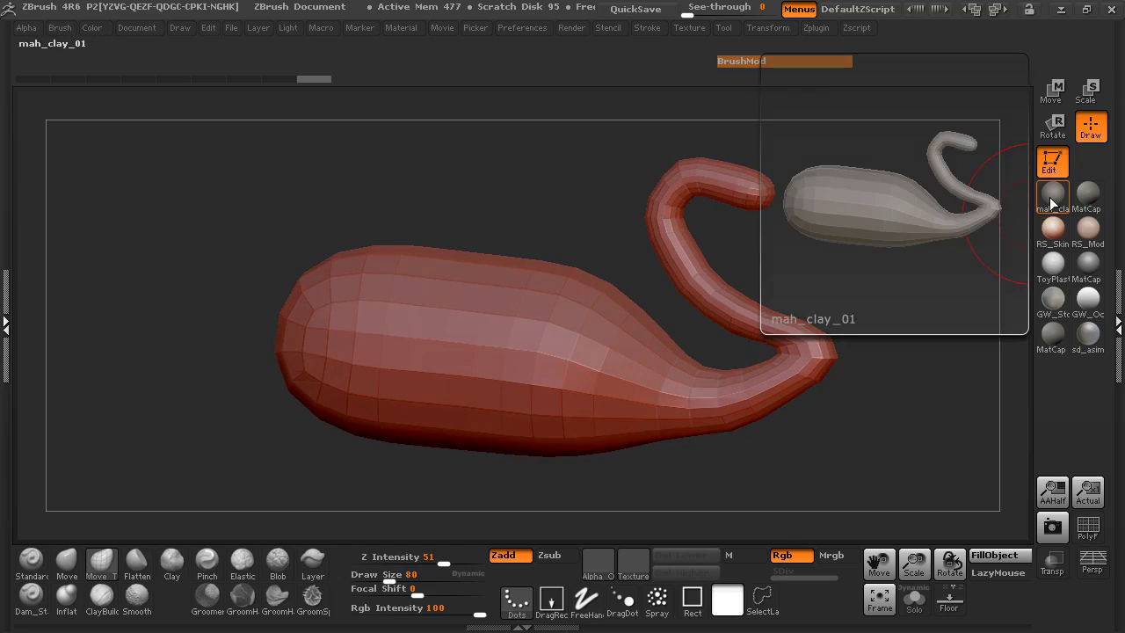
click(1051, 198)
drag(852, 266, 862, 261)
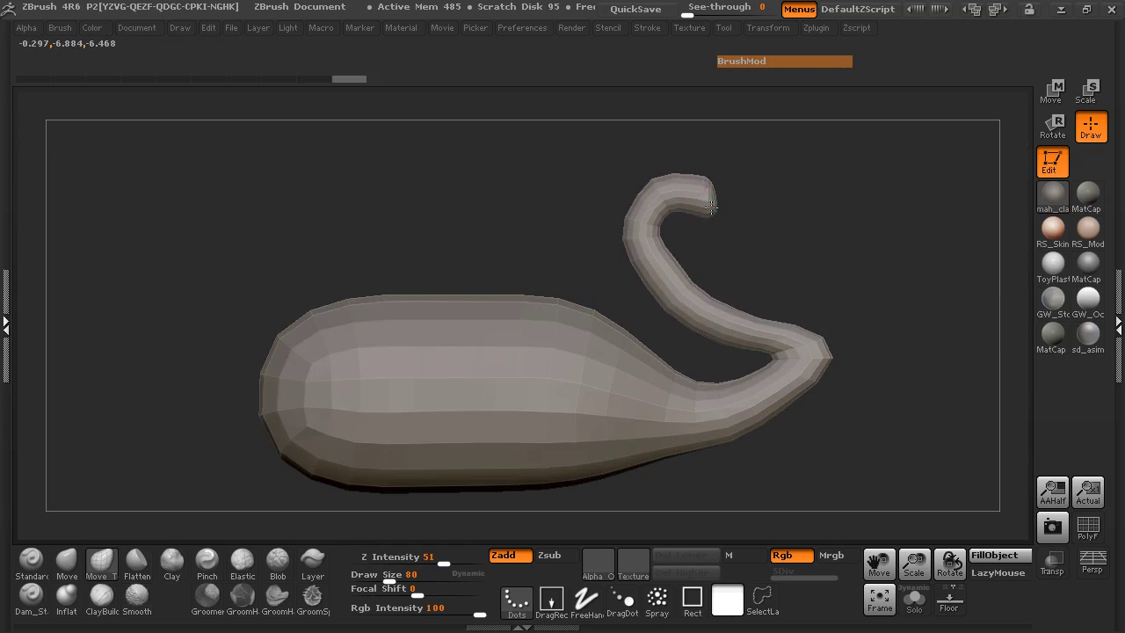
Step: Shorten the head end of the neck and bend its tip downward with Move Topological
drag(727, 217, 661, 228)
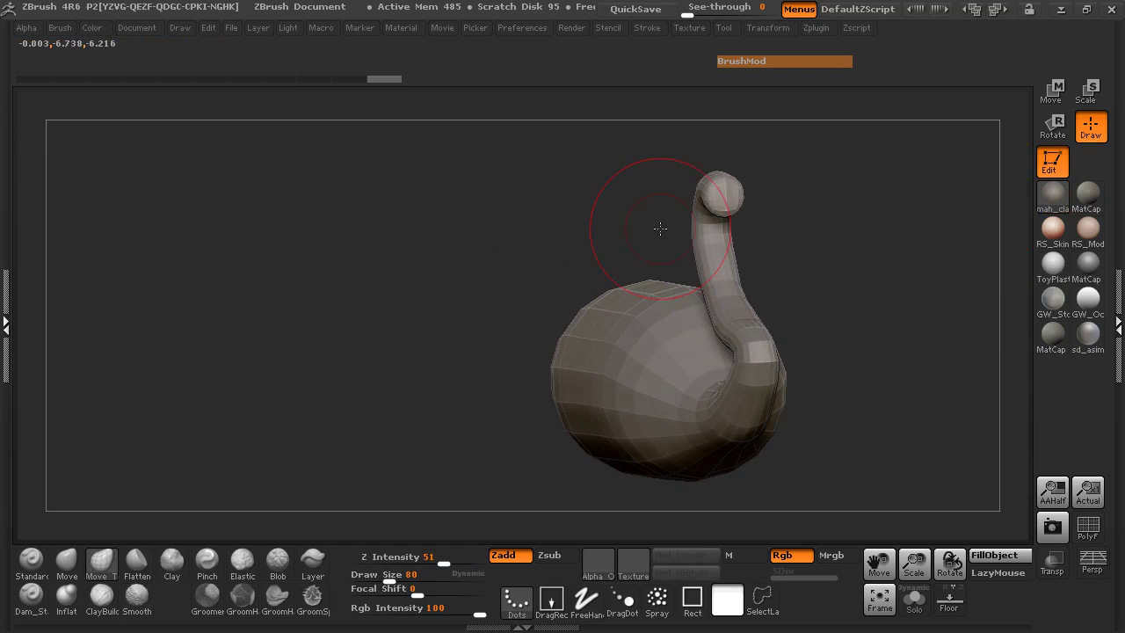
drag(466, 240, 561, 228)
drag(799, 224, 804, 226)
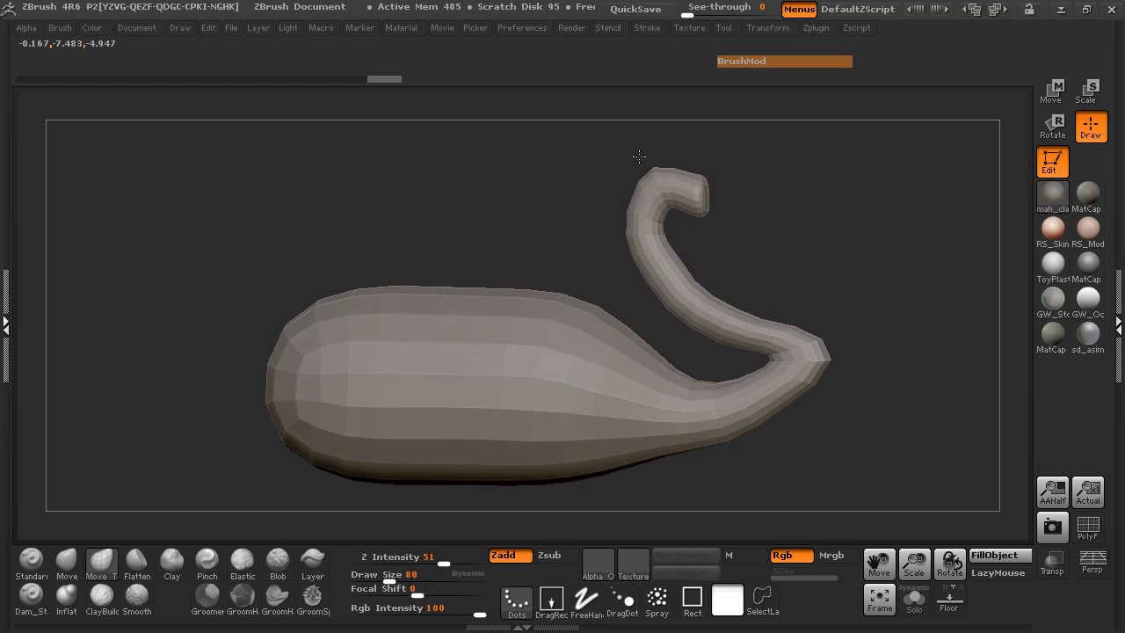
mouse_move(637, 150)
mouse_down()
mouse_move(636, 136)
mouse_move(639, 155)
mouse_up()
Step: Pull the back of the head outward into a corner and widen the upper neck
drag(763, 168, 527, 201)
ctrl+right_drag(646, 207, 419, 196)
mouse_move(417, 196)
mouse_down()
mouse_move(399, 255)
mouse_move(397, 215)
mouse_move(372, 220)
mouse_move(419, 216)
mouse_up()
drag(801, 187, 774, 195)
drag(832, 241, 815, 241)
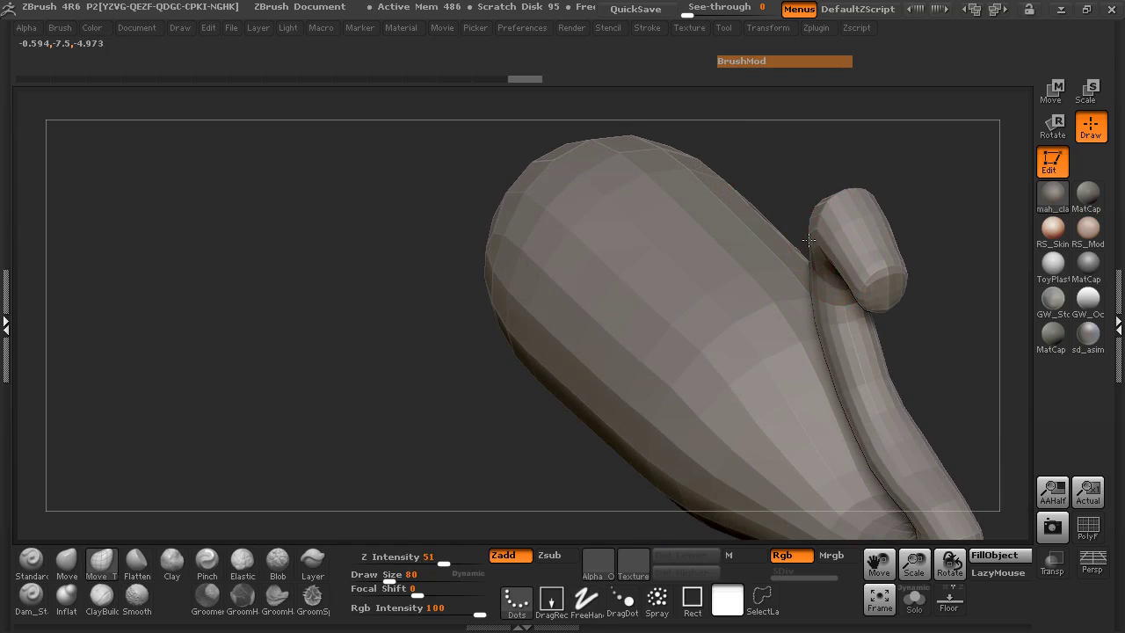
drag(406, 244, 532, 245)
alt+drag(923, 375, 816, 317)
drag(663, 189, 637, 168)
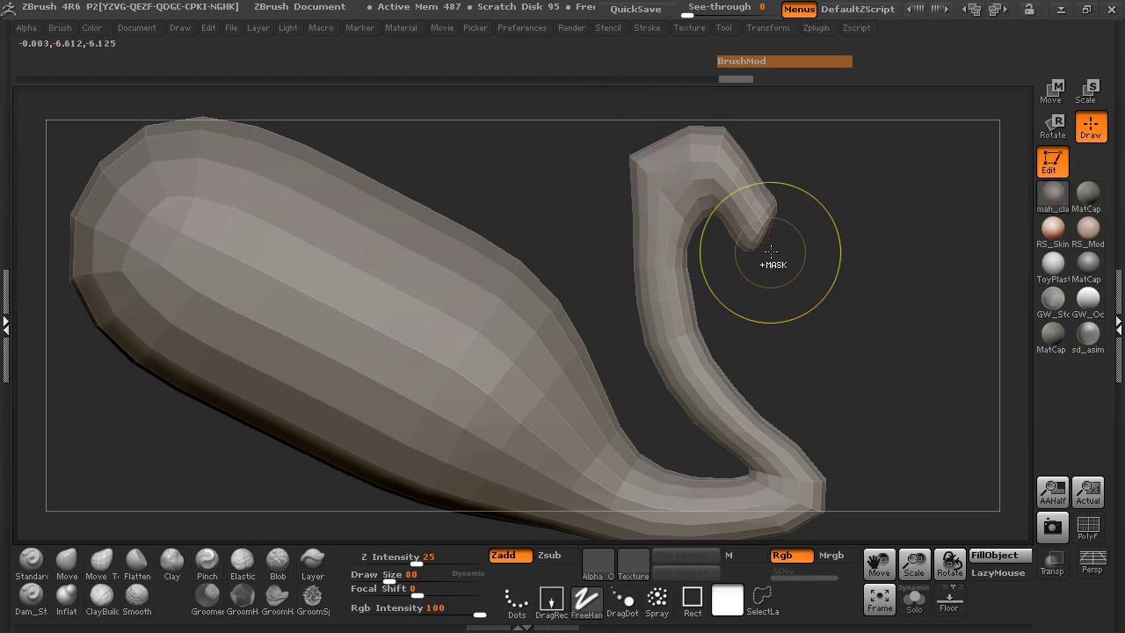
Step: Subdivide the creature mesh once to subdivision level 2
key(ctrl+d)
drag(640, 233, 631, 231)
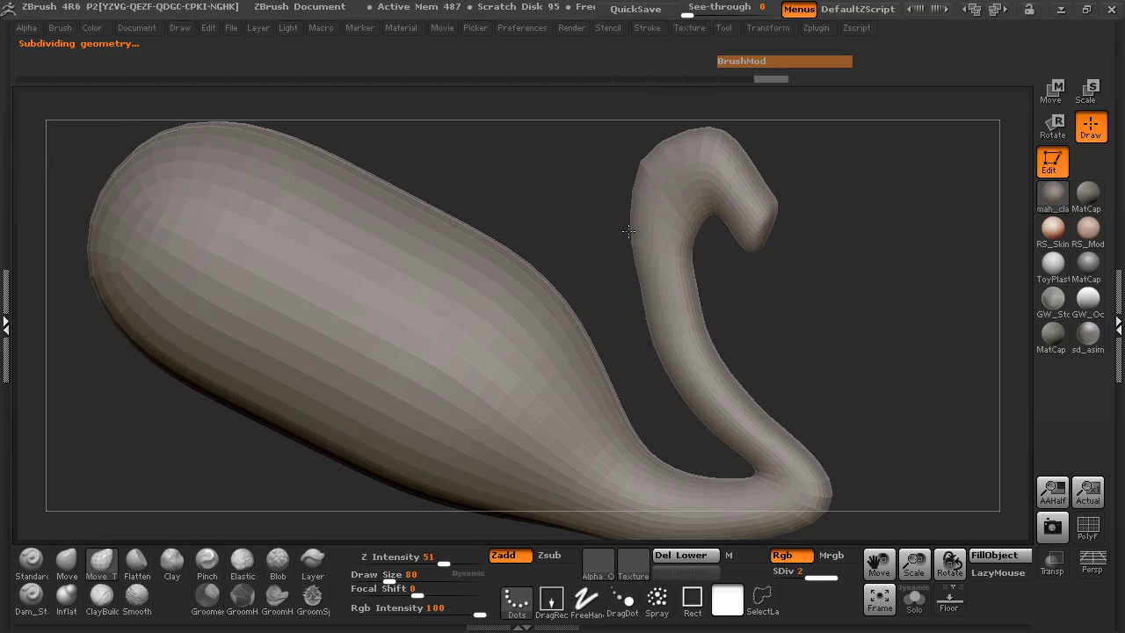
drag(804, 301, 799, 303)
Step: Show the polygon wireframe and delete the lower subdivision levels of the mesh
click(1087, 527)
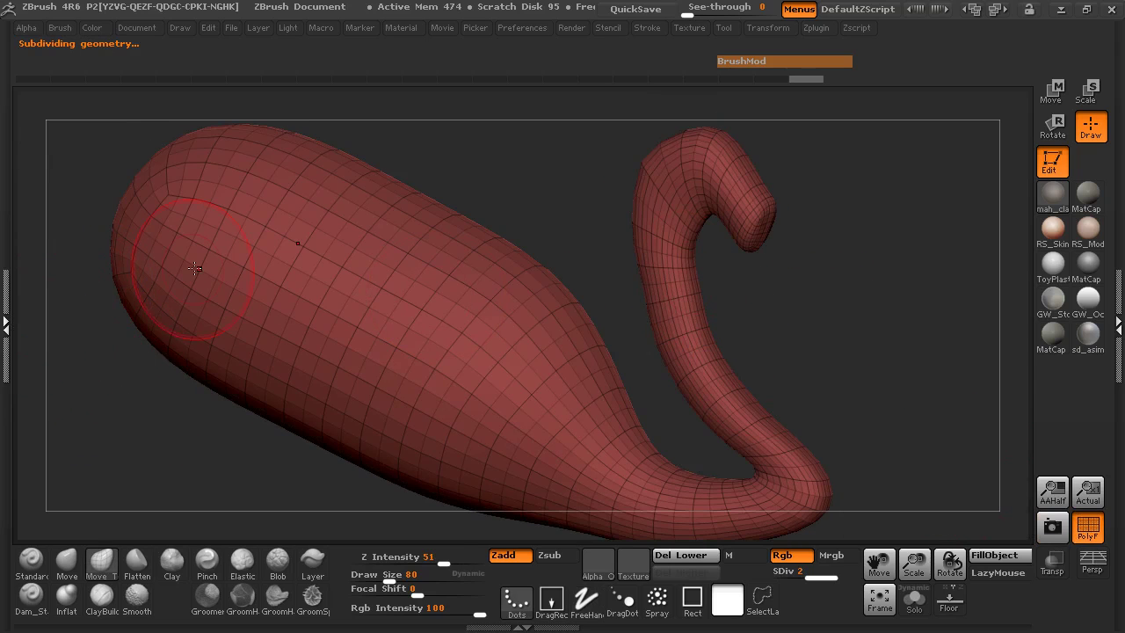
click(6, 303)
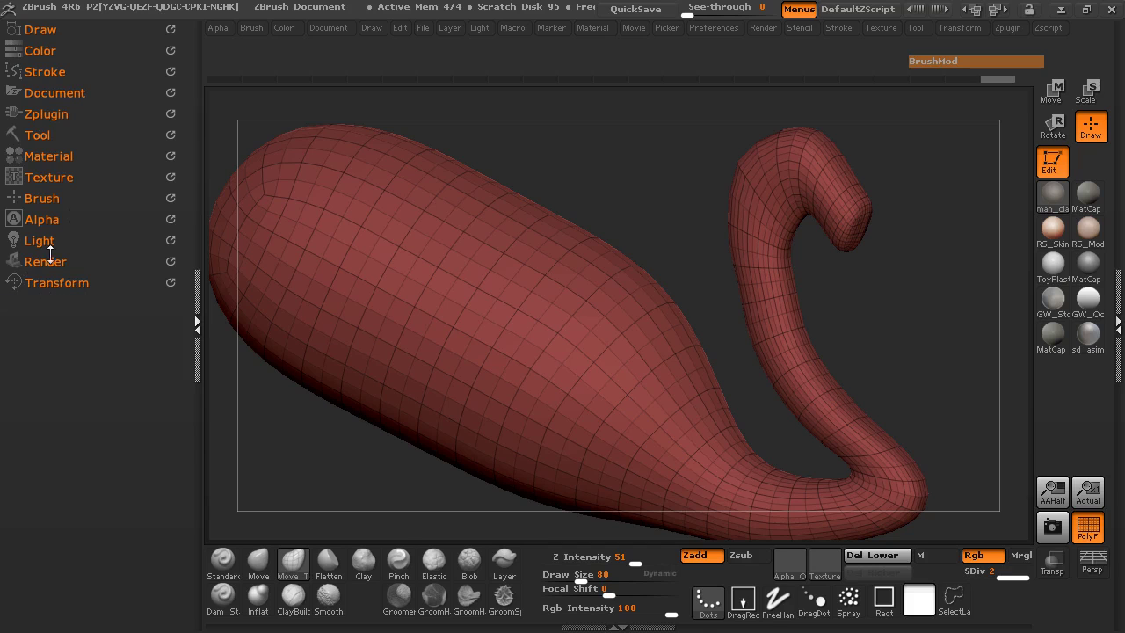
click(37, 135)
click(58, 149)
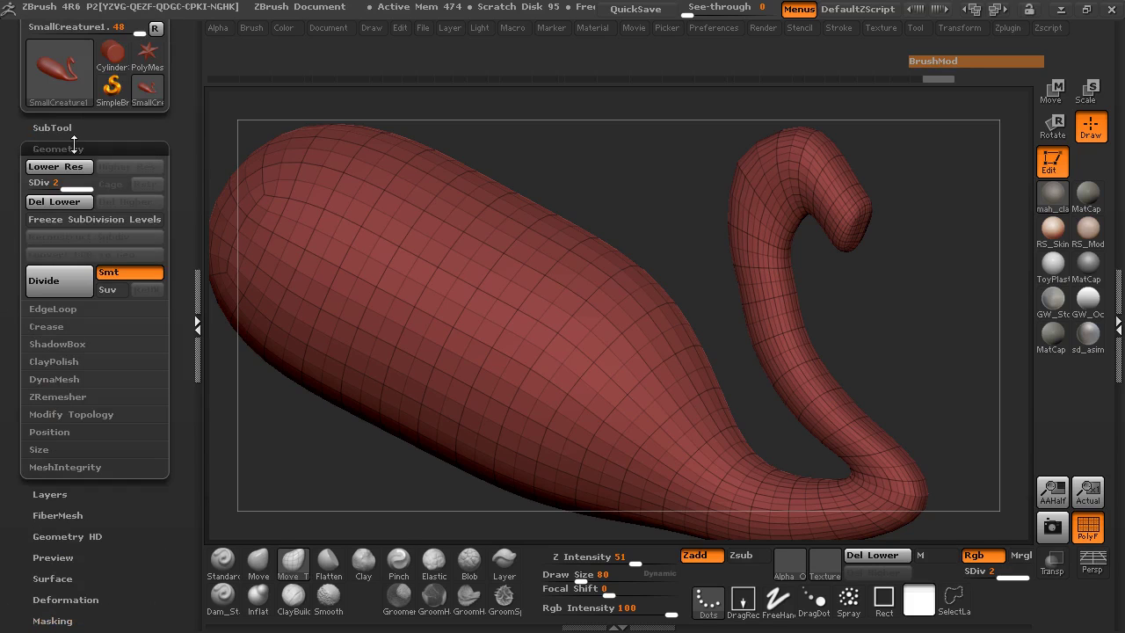
click(72, 202)
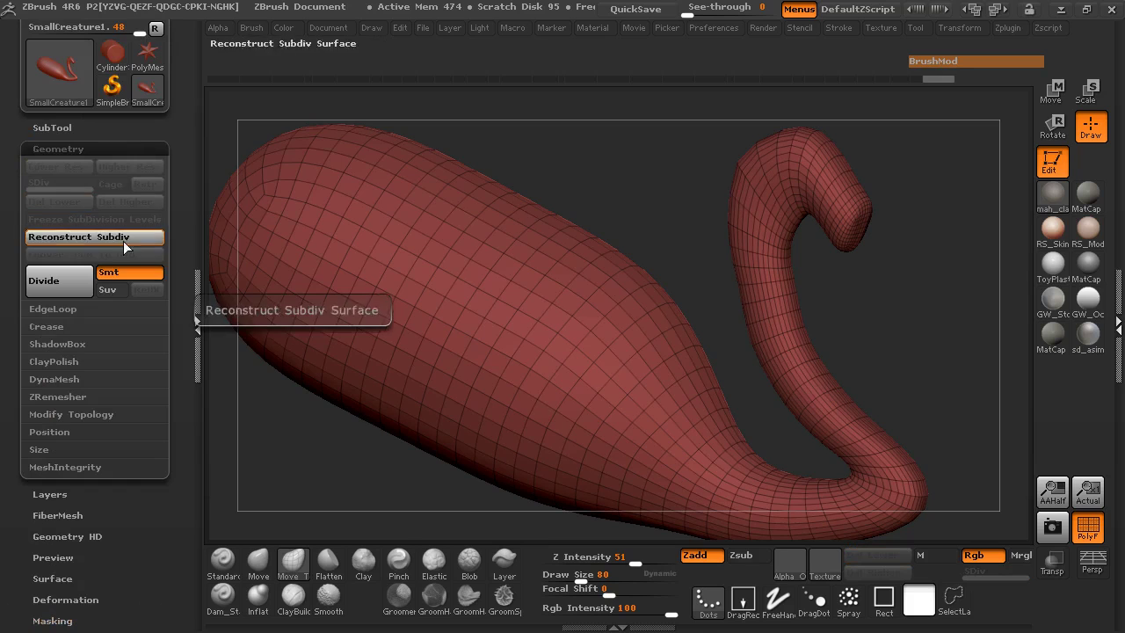
click(194, 298)
Step: Thicken the upper neck behind the head from both sides, then hide the polygon wireframe
drag(522, 205, 406, 235)
drag(662, 224, 652, 226)
mouse_move(365, 253)
mouse_down()
mouse_move(407, 287)
mouse_move(439, 288)
mouse_move(449, 311)
mouse_move(417, 269)
mouse_move(388, 272)
mouse_move(398, 265)
mouse_up()
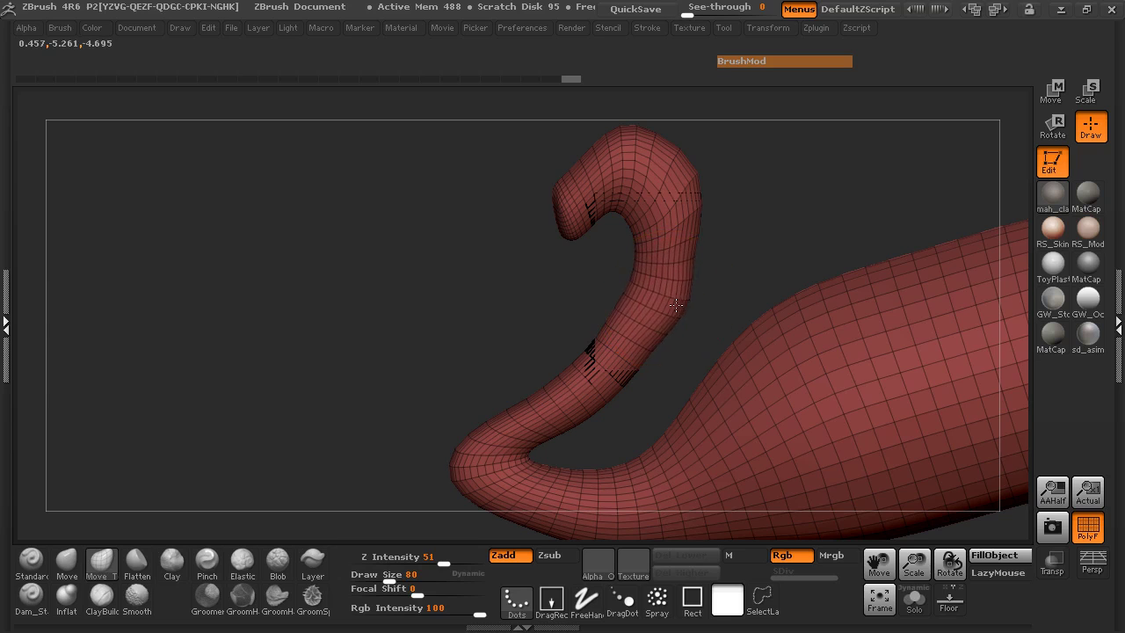
drag(484, 299, 763, 299)
drag(847, 276, 819, 272)
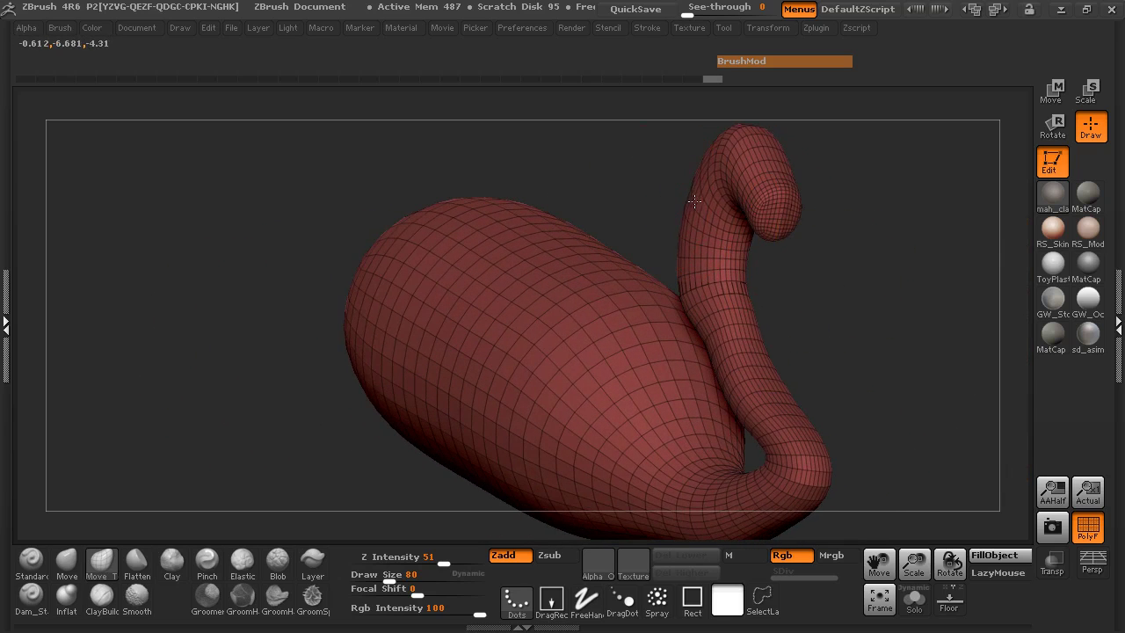
drag(707, 198, 699, 187)
mouse_move(609, 177)
mouse_down()
mouse_move(807, 234)
mouse_move(810, 256)
mouse_move(796, 261)
mouse_move(712, 230)
mouse_move(759, 221)
mouse_move(1019, 487)
mouse_up()
click(1083, 531)
Step: Set the brush draw size to 140 and pull the front of the back up into a hump
drag(545, 261, 511, 280)
mouse_move(460, 248)
alt+mouse_down()
mouse_move(435, 204)
mouse_move(425, 211)
alt+mouse_up()
key(space)
drag(556, 302, 564, 299)
mouse_move(558, 286)
mouse_down()
mouse_move(566, 235)
mouse_move(587, 246)
mouse_up()
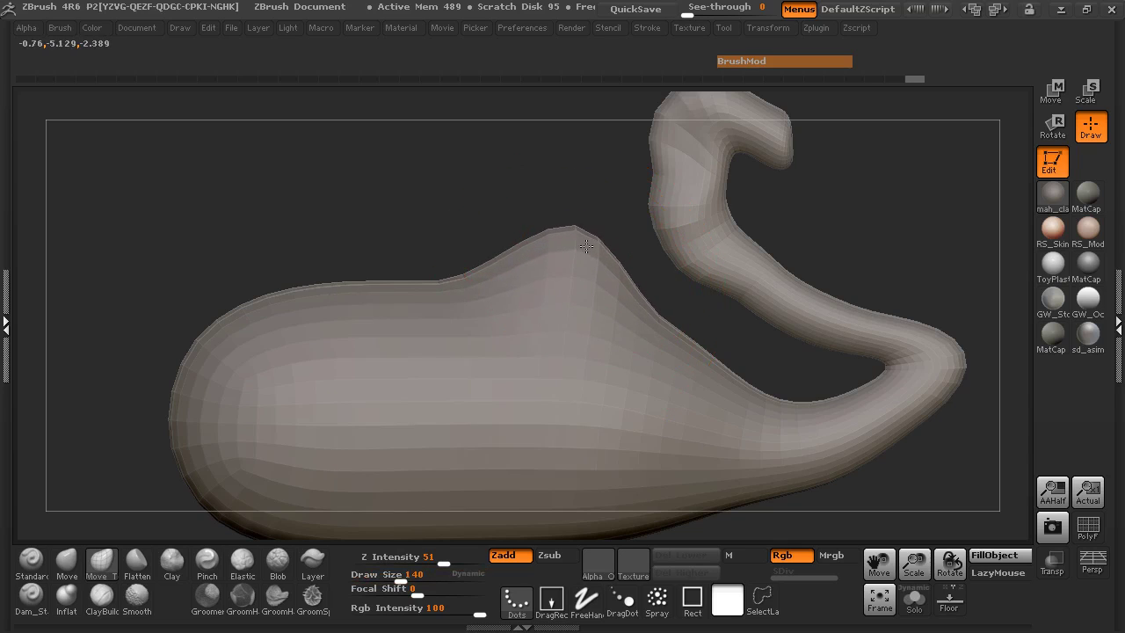
drag(504, 218, 542, 304)
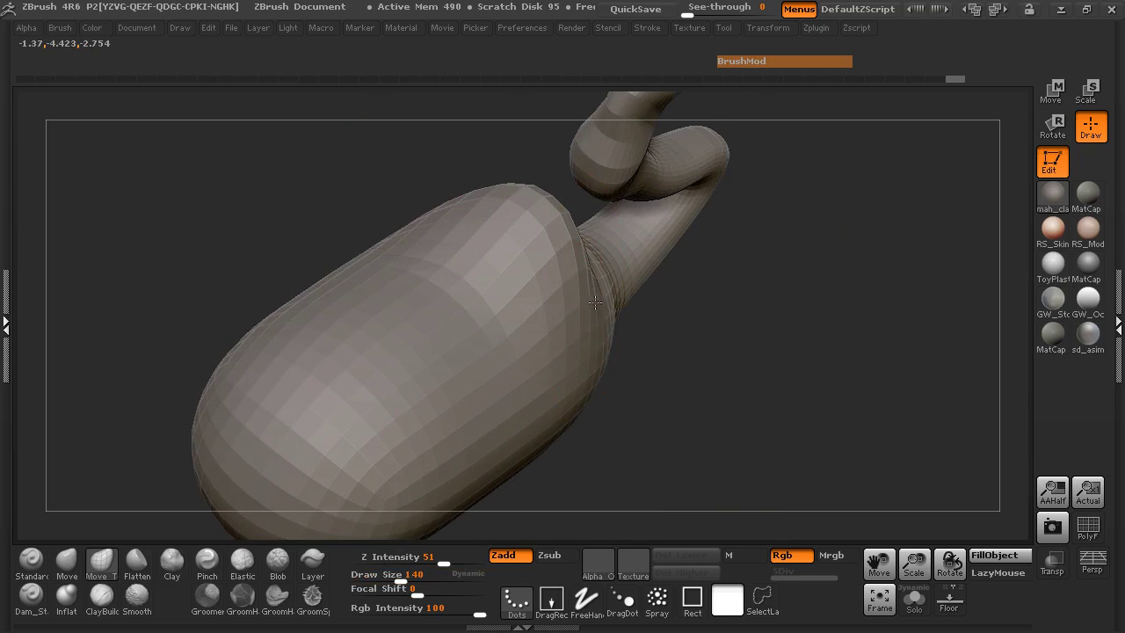
Step: Round out the front hump and steepen its rear side into a fold
drag(670, 355, 621, 298)
drag(477, 283, 520, 338)
mouse_move(520, 280)
mouse_down()
mouse_move(507, 274)
mouse_move(511, 261)
mouse_up()
drag(601, 251, 613, 252)
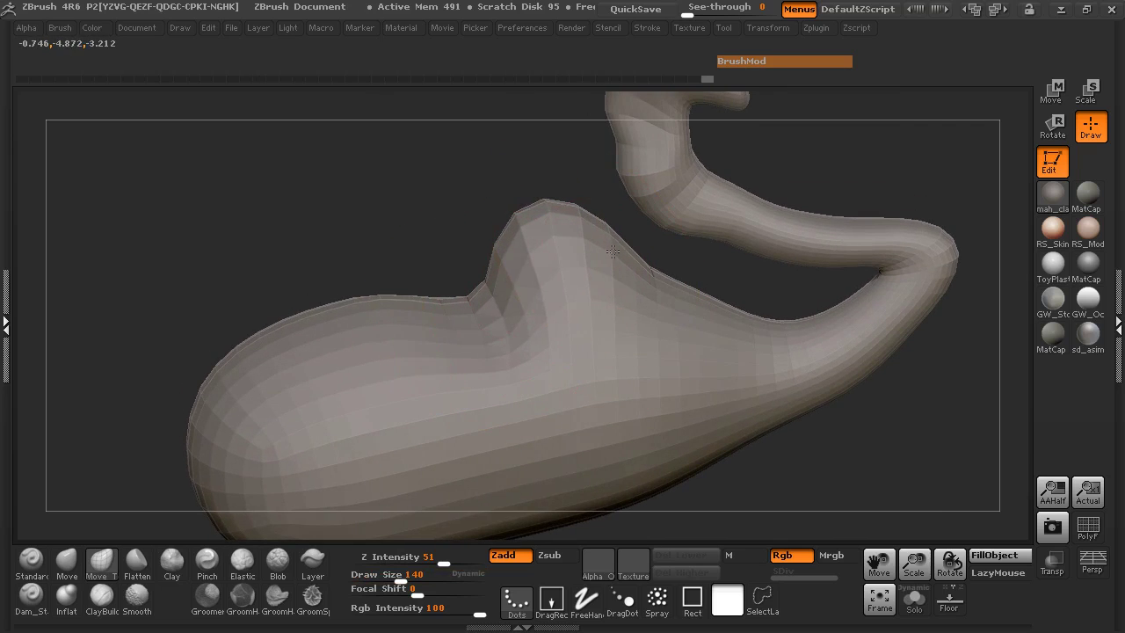
mouse_move(869, 424)
mouse_down()
mouse_move(873, 446)
mouse_move(789, 416)
mouse_move(763, 426)
mouse_up()
drag(595, 355, 596, 361)
Step: Pull up a second hump on the back behind the first one
drag(672, 404, 693, 292)
mouse_move(407, 301)
mouse_down()
mouse_move(422, 255)
mouse_move(420, 177)
mouse_move(313, 308)
mouse_up()
mouse_move(466, 297)
mouse_down()
mouse_move(452, 306)
mouse_move(448, 349)
mouse_up()
drag(404, 280, 383, 287)
mouse_move(380, 230)
mouse_down()
mouse_move(353, 238)
mouse_move(356, 277)
mouse_move(312, 292)
mouse_up()
Step: Pull the folds between the back humps across the sides and shape the rear end
mouse_move(145, 281)
mouse_down()
mouse_move(561, 222)
mouse_move(593, 264)
mouse_move(694, 201)
mouse_move(612, 218)
mouse_up()
mouse_move(399, 186)
mouse_down()
mouse_move(390, 219)
mouse_move(449, 197)
mouse_up()
mouse_move(582, 315)
mouse_down()
mouse_move(576, 190)
mouse_move(612, 183)
mouse_up()
mouse_move(711, 206)
mouse_down()
mouse_move(628, 279)
mouse_move(548, 276)
mouse_up()
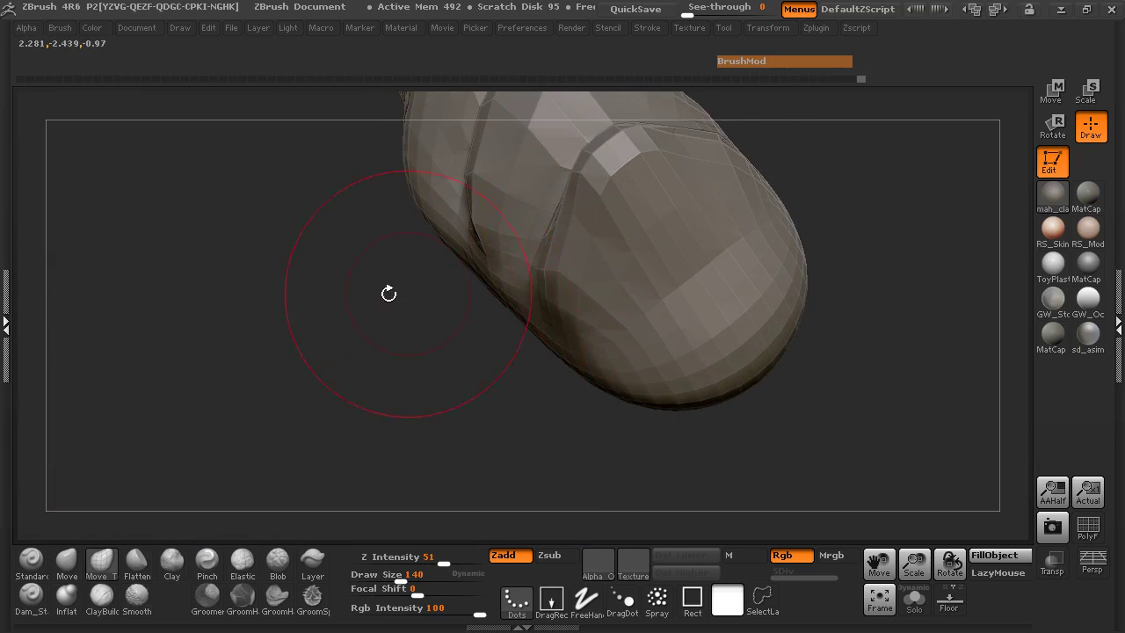
drag(390, 294, 482, 231)
mouse_move(634, 253)
mouse_down()
mouse_move(661, 262)
mouse_move(648, 304)
mouse_move(658, 308)
mouse_up()
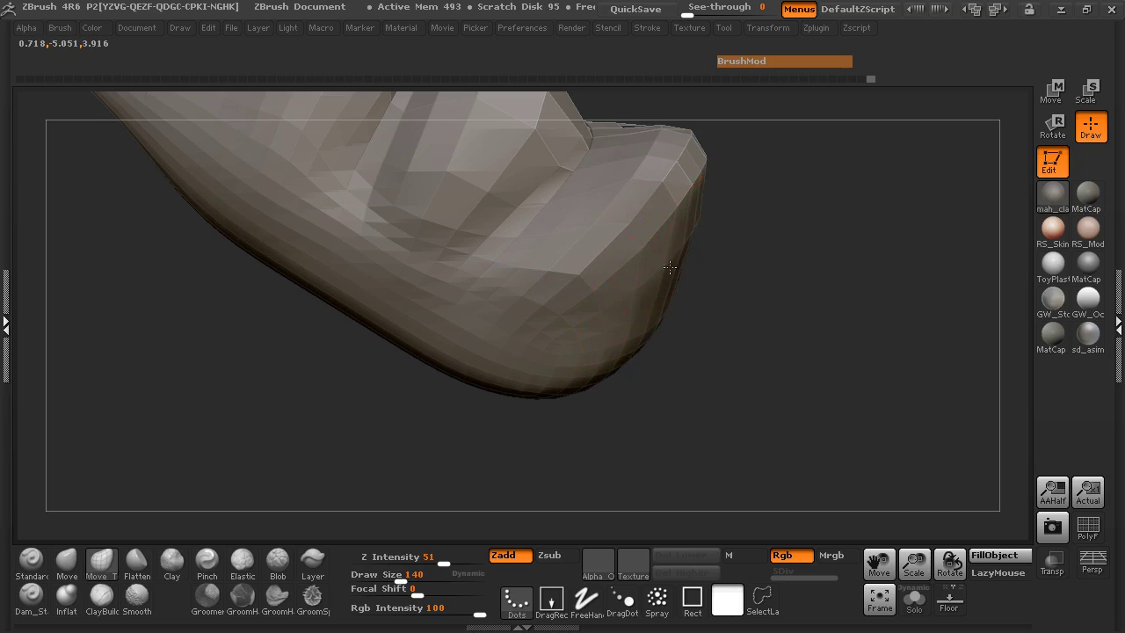
Step: Raise the rear of the body into a third hump and round its outline
drag(665, 264, 682, 262)
drag(750, 290, 717, 331)
mouse_move(603, 297)
mouse_down()
mouse_move(598, 333)
mouse_move(656, 337)
mouse_up()
drag(394, 341, 327, 279)
drag(153, 365, 218, 359)
mouse_move(709, 284)
mouse_down()
mouse_move(734, 403)
mouse_move(733, 384)
mouse_move(694, 369)
mouse_up()
Step: Adjust the brush size and refine the outlines of the back humps and upper body
key(space)
drag(476, 228, 492, 228)
alt+drag(765, 225, 857, 288)
mouse_move(607, 179)
mouse_down()
mouse_move(608, 207)
mouse_move(560, 206)
mouse_up()
drag(433, 193, 428, 207)
mouse_move(342, 203)
mouse_down()
mouse_move(310, 245)
mouse_move(385, 230)
mouse_up()
drag(831, 335, 725, 286)
Step: Set the brush draw size to 135 and move the side surface where the hump folds end
drag(587, 265, 602, 271)
right_drag(607, 273, 610, 274)
key(space)
click(610, 276)
drag(610, 276, 598, 276)
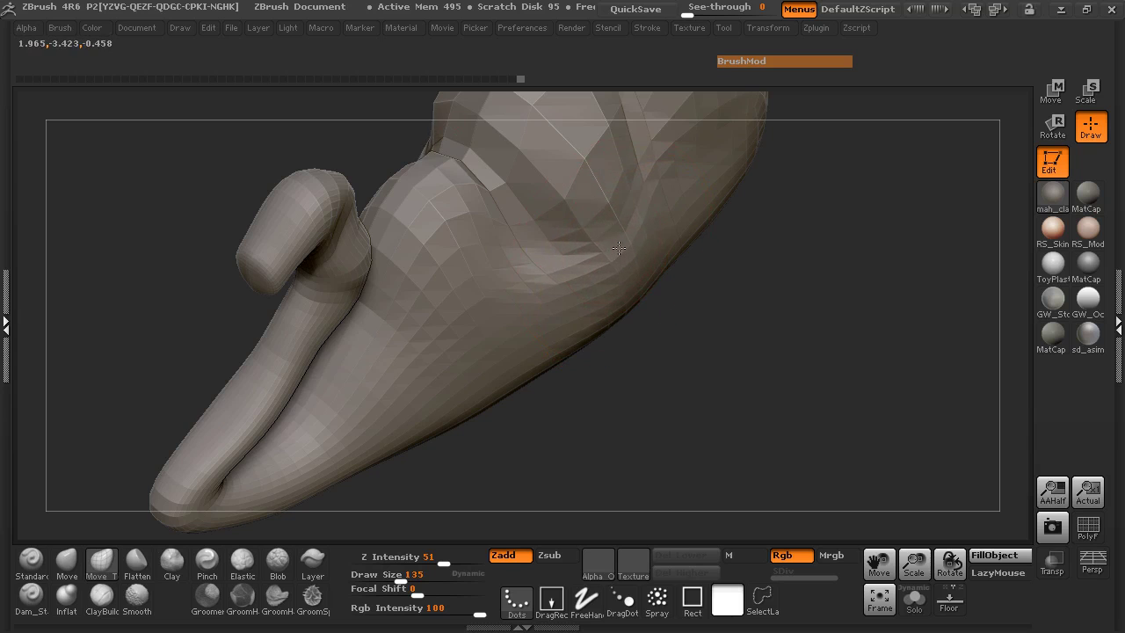
mouse_move(636, 232)
right_down()
mouse_move(621, 188)
mouse_move(467, 201)
mouse_move(492, 279)
mouse_move(531, 277)
right_up()
Step: Push in the underside of the body to form a curved belly line towards the rear
right_drag(457, 261, 378, 263)
right_drag(841, 397, 828, 380)
drag(804, 370, 773, 354)
mouse_move(794, 388)
right_down()
mouse_move(823, 392)
mouse_move(785, 360)
right_up()
drag(786, 360, 733, 369)
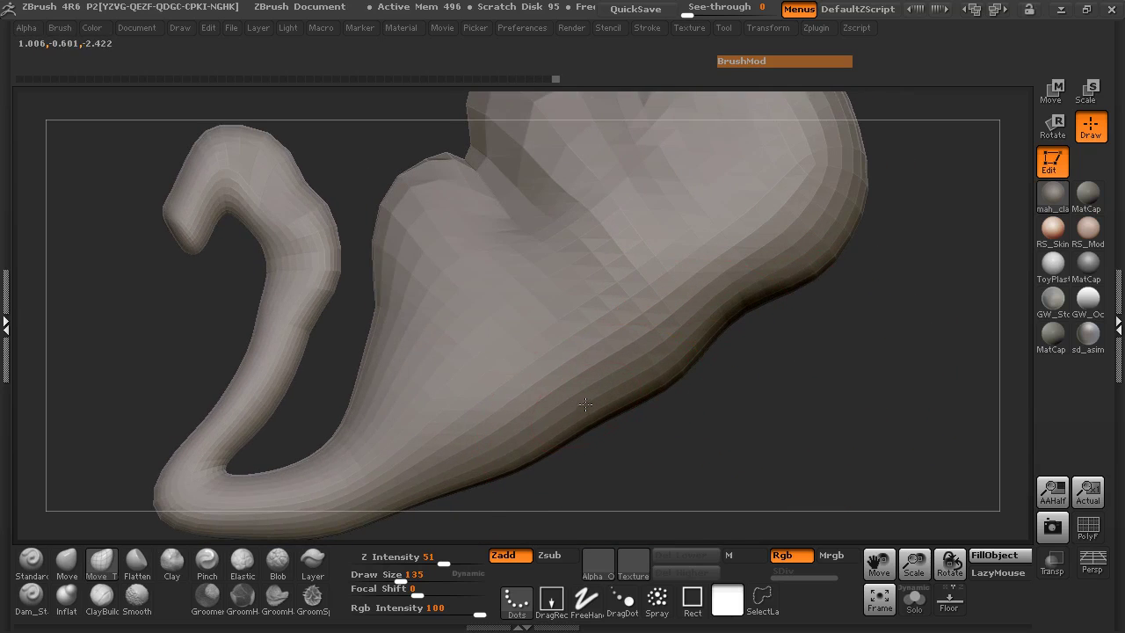
Step: Shape the tops and fold edges of the back segments, pulling the middle segment over the next
drag(704, 422, 276, 394)
drag(438, 383, 414, 363)
mouse_move(394, 316)
mouse_down()
mouse_move(367, 268)
mouse_move(382, 257)
mouse_up()
mouse_move(304, 250)
mouse_down()
mouse_move(279, 243)
mouse_move(271, 296)
mouse_move(294, 299)
mouse_up()
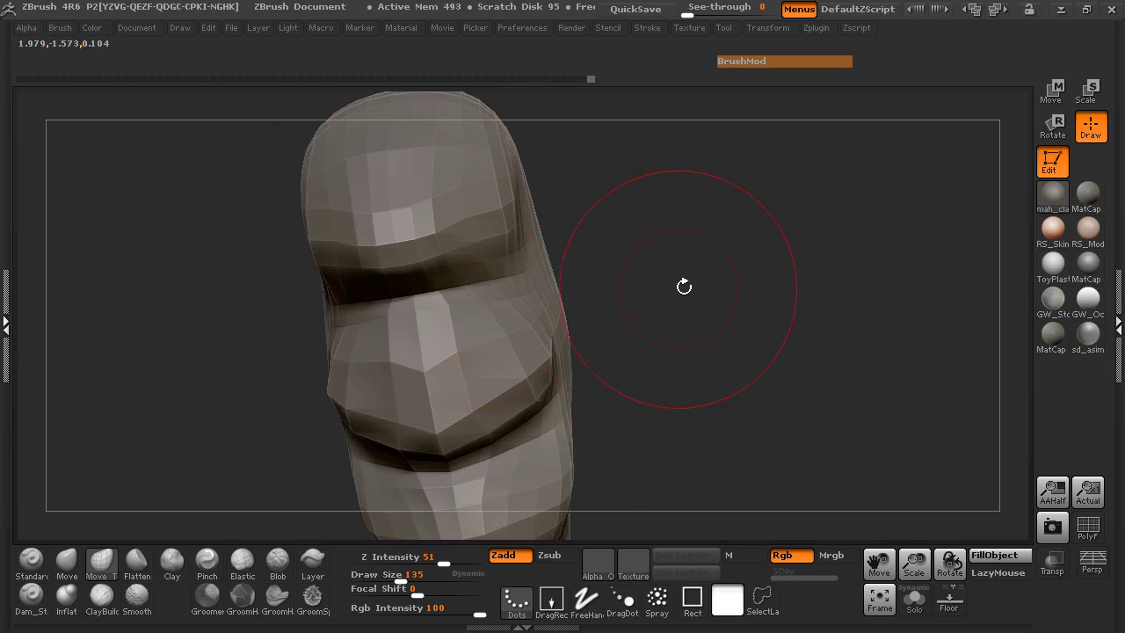
drag(683, 287, 628, 299)
drag(604, 370, 630, 161)
drag(541, 300, 555, 281)
mouse_move(673, 285)
mouse_down()
mouse_move(701, 216)
mouse_move(683, 232)
mouse_move(697, 243)
mouse_move(655, 239)
mouse_up()
Step: Set the brush draw size to 73 and adjust the front folds and neck contour
key(space)
drag(474, 201, 445, 202)
drag(582, 222, 575, 196)
ctrl+right_drag(575, 196, 624, 221)
drag(623, 220, 674, 245)
drag(763, 269, 710, 288)
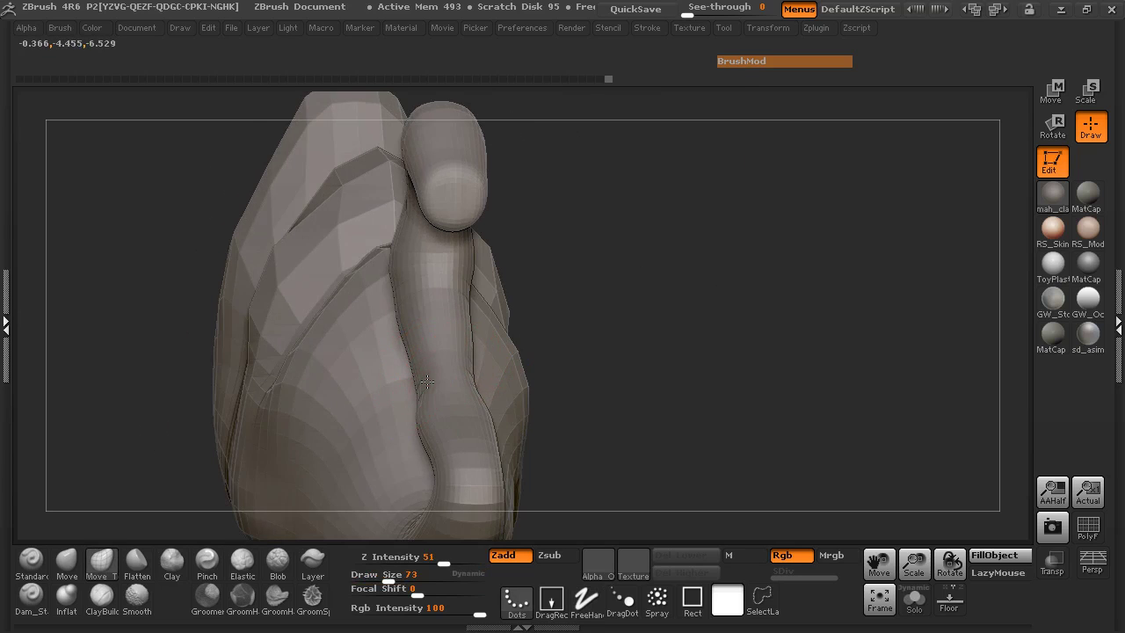
drag(651, 327, 552, 329)
Step: Pinch the underside of the neck base inward and reshape the bend where it meets the body
mouse_move(294, 316)
mouse_down()
mouse_move(279, 331)
mouse_move(363, 312)
mouse_up()
alt+drag(235, 326, 179, 267)
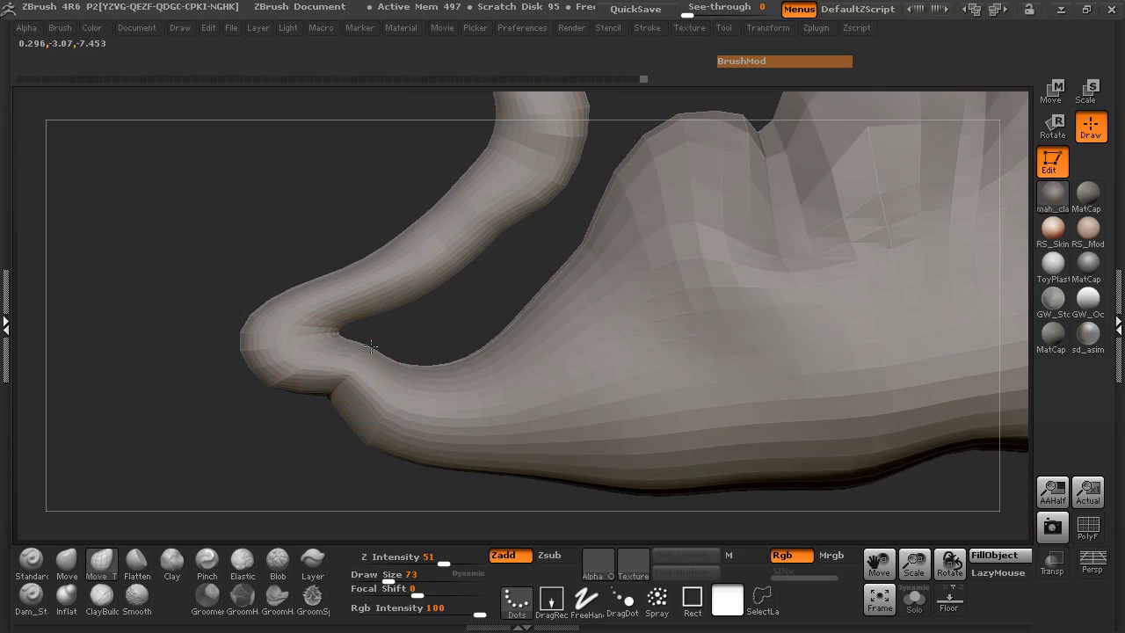
drag(197, 387, 527, 378)
drag(386, 367, 396, 372)
mouse_move(563, 378)
mouse_down()
mouse_move(571, 342)
mouse_move(495, 382)
mouse_move(373, 374)
mouse_up()
mouse_move(459, 401)
mouse_down()
mouse_move(274, 427)
mouse_move(251, 474)
mouse_move(347, 458)
mouse_up()
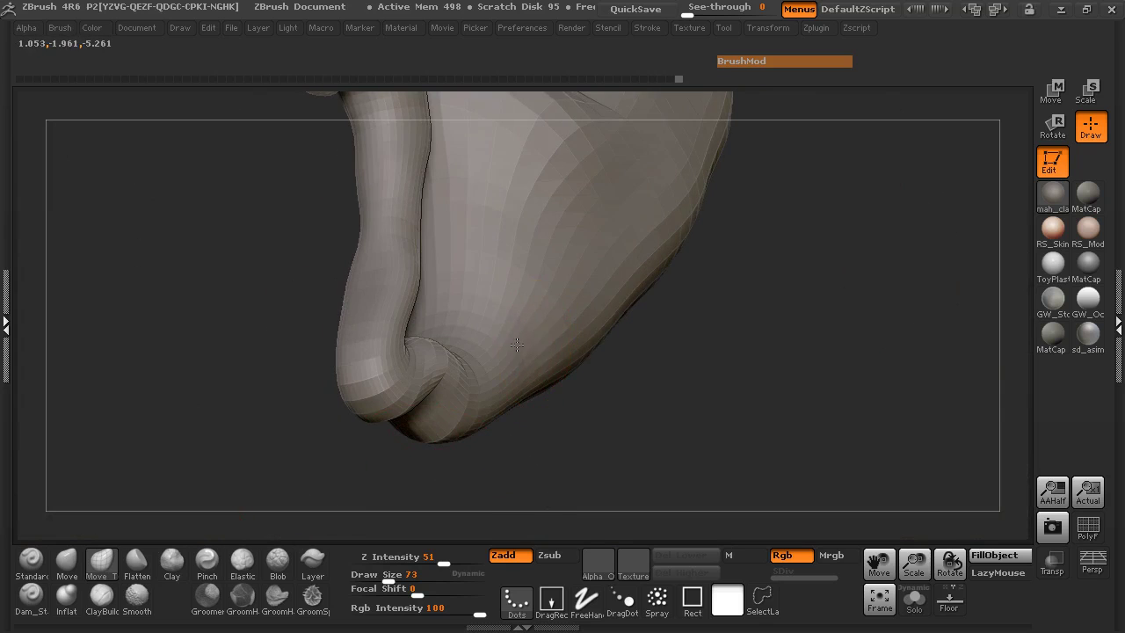
Step: Thicken the lower neck and start a crease where it joins the body
drag(123, 343, 251, 348)
drag(422, 341, 424, 341)
mouse_move(716, 435)
mouse_down()
mouse_move(664, 304)
mouse_move(594, 338)
mouse_up()
drag(415, 419, 435, 410)
mouse_move(303, 374)
mouse_down()
mouse_move(193, 447)
mouse_move(242, 427)
mouse_move(250, 336)
mouse_up()
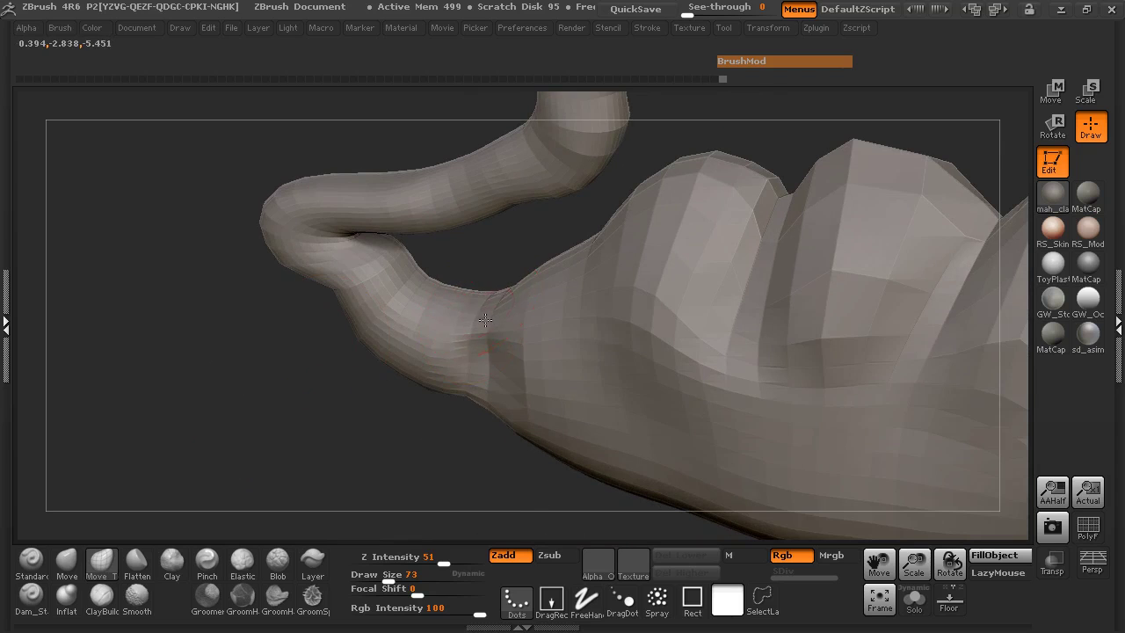
drag(487, 332, 483, 333)
Step: Pull the front edge of the body over the lower neck to form an overlapping collar
mouse_move(322, 368)
mouse_down()
mouse_move(354, 372)
mouse_move(306, 428)
mouse_up()
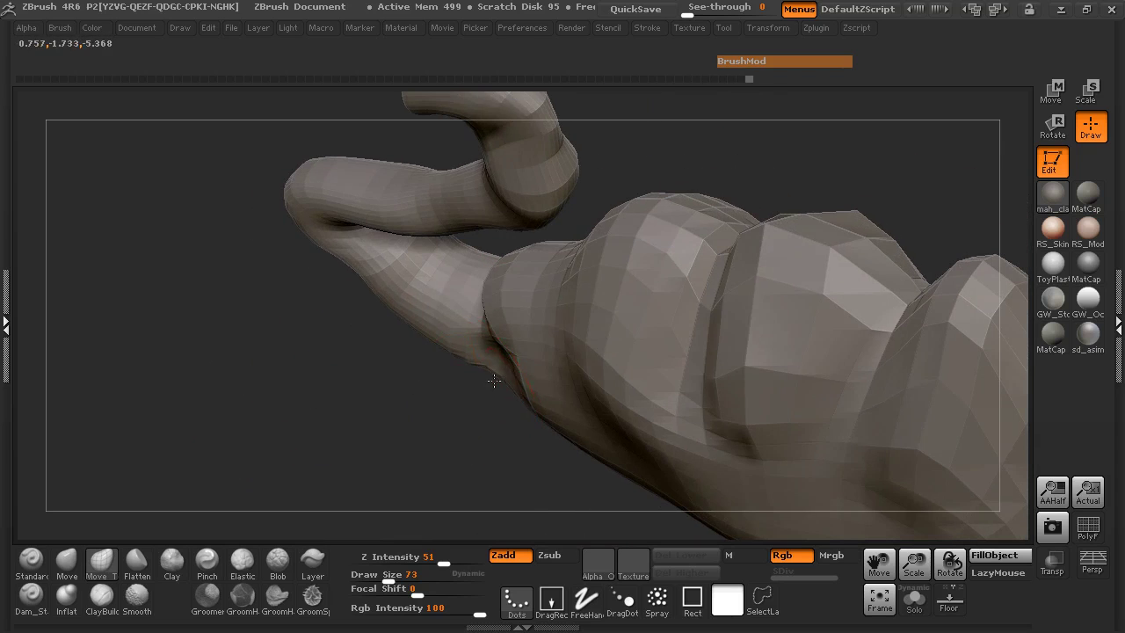
mouse_move(417, 406)
mouse_down()
mouse_move(406, 366)
mouse_move(405, 382)
mouse_up()
mouse_move(413, 438)
mouse_down()
mouse_move(357, 250)
mouse_move(497, 320)
mouse_up()
mouse_move(402, 269)
mouse_down()
mouse_move(503, 304)
mouse_move(595, 307)
mouse_move(579, 327)
mouse_move(623, 343)
mouse_move(523, 358)
mouse_move(559, 331)
mouse_move(591, 359)
mouse_up()
mouse_move(514, 416)
mouse_down()
mouse_move(511, 434)
mouse_move(535, 449)
mouse_up()
Step: Extend the collar edge around the underside of the neck joint
mouse_move(685, 304)
mouse_down()
mouse_move(649, 338)
mouse_move(457, 351)
mouse_up()
mouse_move(273, 365)
mouse_down()
mouse_move(213, 395)
mouse_move(278, 407)
mouse_move(411, 399)
mouse_move(404, 433)
mouse_up()
mouse_move(343, 392)
mouse_down()
mouse_move(510, 398)
mouse_move(519, 414)
mouse_move(562, 416)
mouse_up()
drag(355, 428, 351, 440)
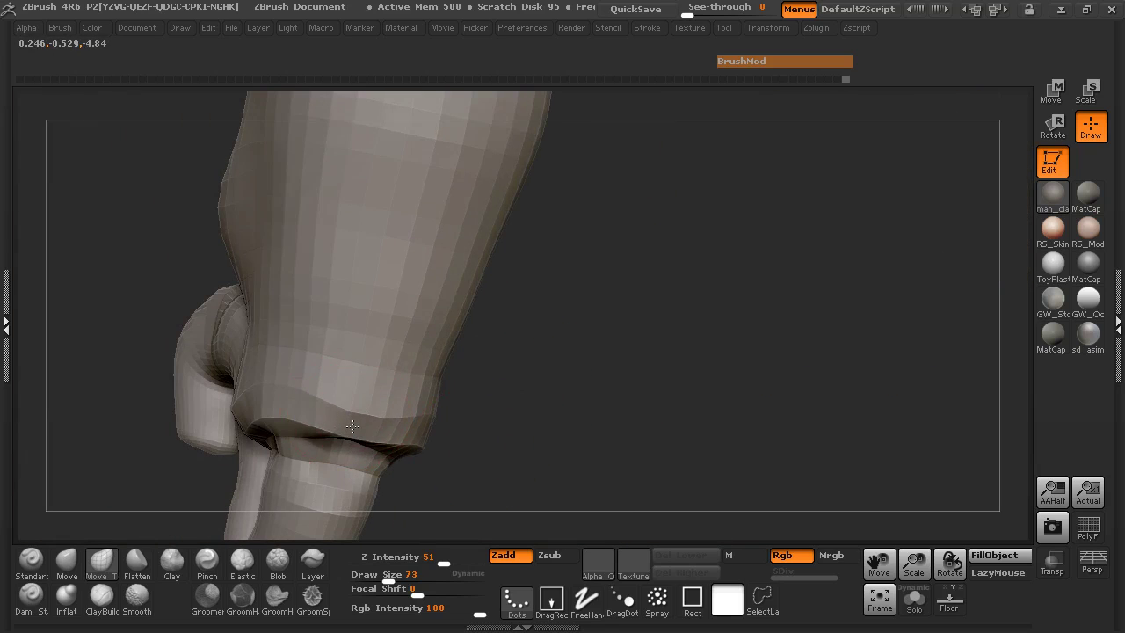
mouse_move(475, 415)
mouse_down()
mouse_move(565, 377)
mouse_move(651, 307)
mouse_move(665, 354)
mouse_move(706, 274)
mouse_move(660, 369)
mouse_up()
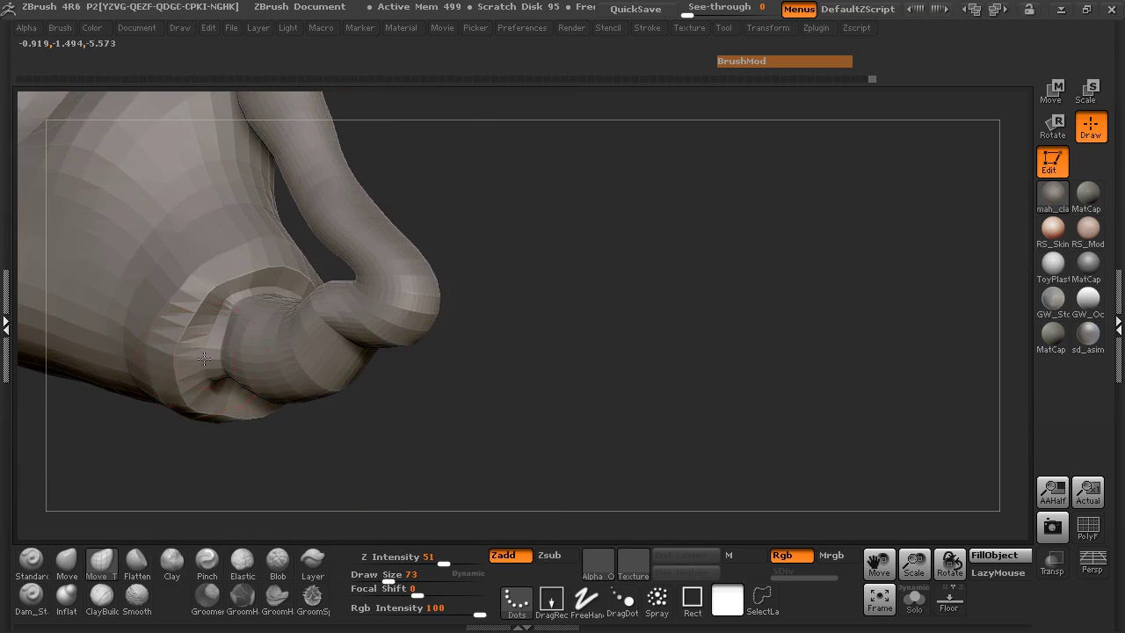
Step: Even out the collar rim around the neck, pulling its side and lower edge forward
drag(474, 400, 307, 449)
drag(280, 327, 274, 332)
mouse_move(211, 448)
mouse_down()
mouse_move(277, 447)
mouse_move(342, 392)
mouse_move(396, 437)
mouse_up()
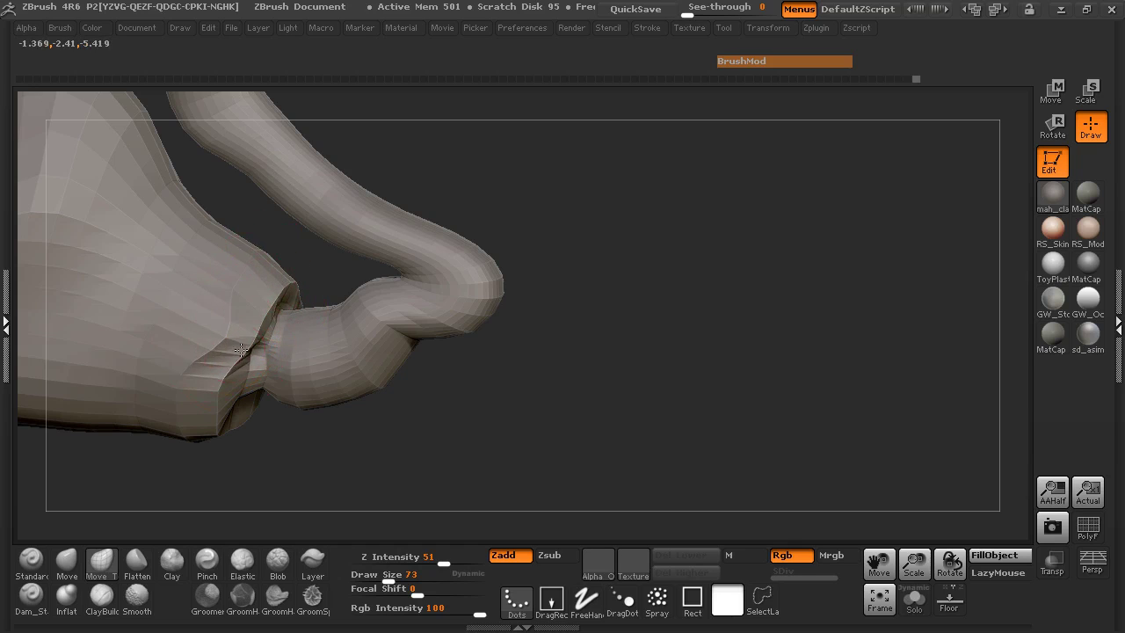
drag(242, 452, 251, 409)
drag(358, 479, 325, 387)
mouse_move(224, 478)
mouse_down()
mouse_move(253, 468)
mouse_move(248, 432)
mouse_up()
mouse_move(547, 277)
mouse_down()
mouse_move(553, 425)
mouse_move(519, 422)
mouse_up()
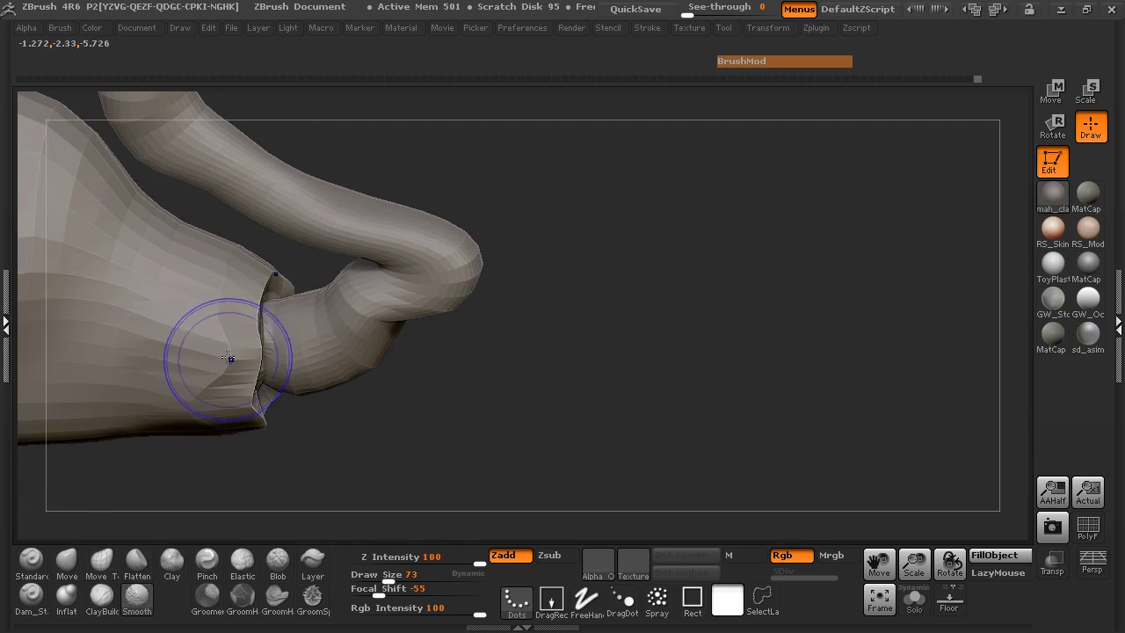
Step: Set the Smooth brush's Z Intensity to 8 and smooth the body surface beside the collar rim
shift+drag(477, 560, 390, 560)
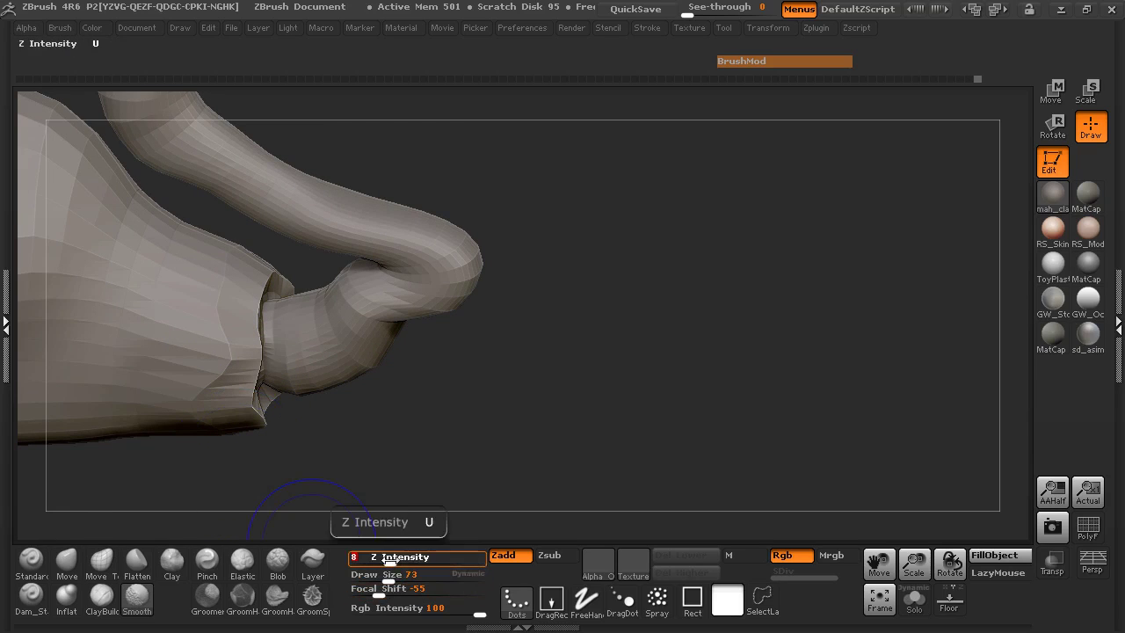
drag(419, 428, 405, 419)
mouse_move(225, 325)
shift+mouse_down()
mouse_move(222, 374)
mouse_move(262, 396)
shift+mouse_up()
drag(397, 424, 149, 384)
mouse_move(200, 356)
shift+mouse_down()
mouse_move(257, 355)
mouse_move(254, 372)
shift+mouse_up()
Step: Adjust the collar rim around the lower neck joint, evening out its underside and upper edge from several angles
drag(138, 414, 195, 433)
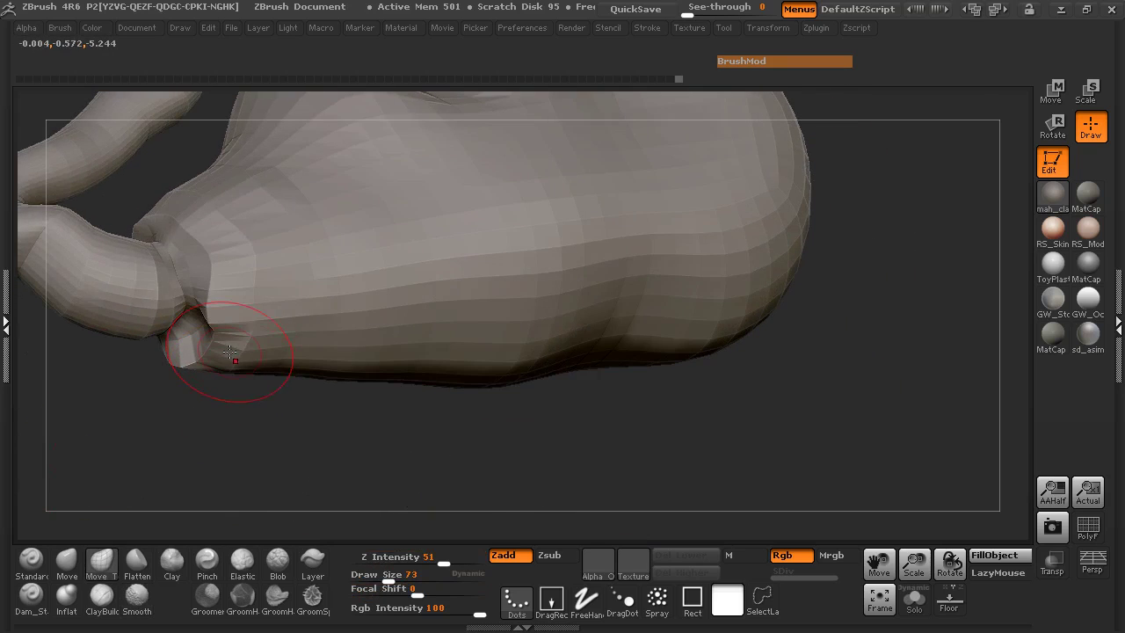
drag(104, 447, 146, 440)
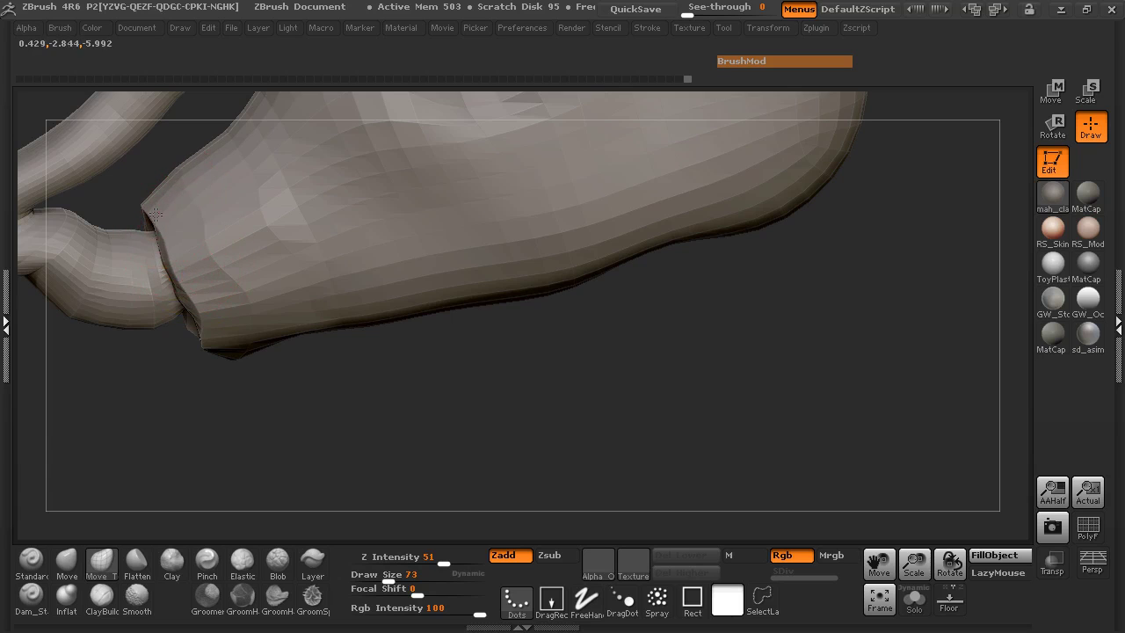
mouse_move(164, 425)
mouse_down()
mouse_move(334, 252)
mouse_move(178, 338)
mouse_up()
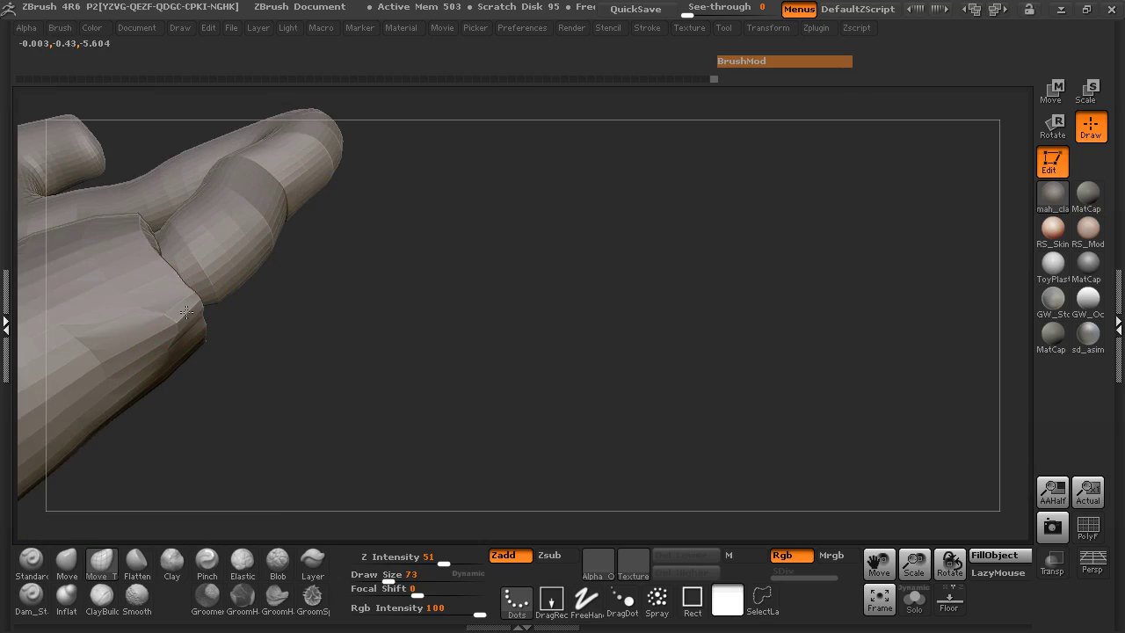
drag(137, 219, 171, 209)
Step: Reshape the side of the sharp neck bend just in front of the collar with Move Topological
mouse_move(365, 271)
mouse_down()
mouse_move(402, 289)
mouse_move(393, 356)
mouse_move(309, 354)
mouse_move(241, 291)
mouse_move(170, 364)
mouse_move(301, 326)
mouse_move(202, 419)
mouse_move(177, 460)
mouse_move(246, 434)
mouse_up()
mouse_move(606, 315)
mouse_down()
mouse_move(635, 320)
mouse_move(624, 331)
mouse_move(652, 369)
mouse_up()
drag(694, 347, 626, 362)
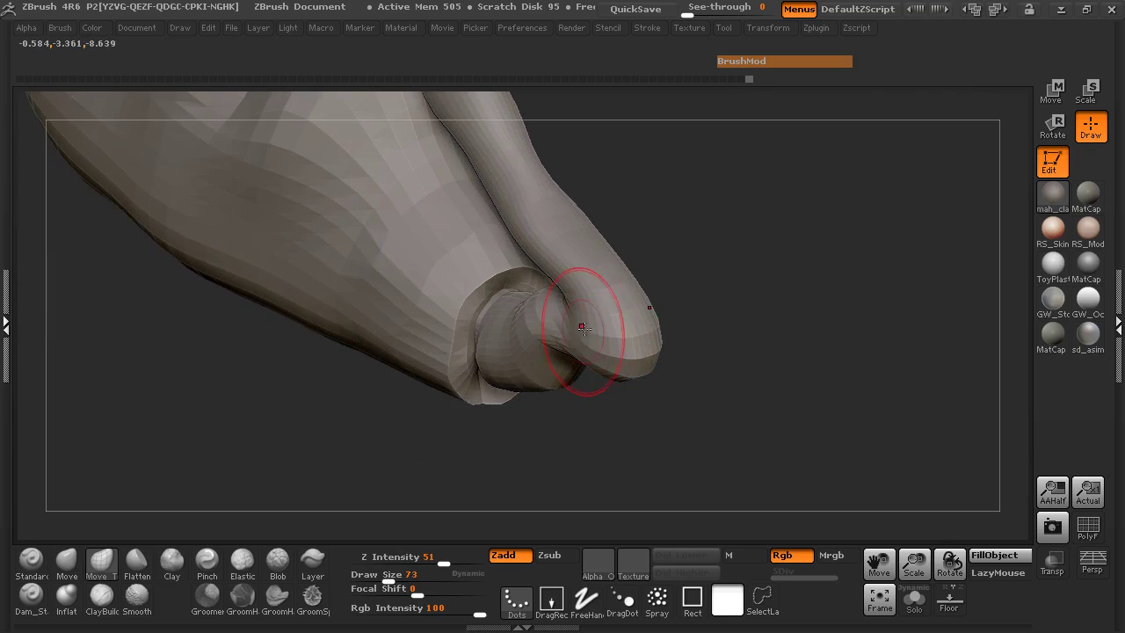
drag(584, 326, 574, 327)
mouse_move(710, 294)
mouse_down()
mouse_move(719, 309)
mouse_move(733, 289)
mouse_move(733, 322)
mouse_move(564, 288)
mouse_up()
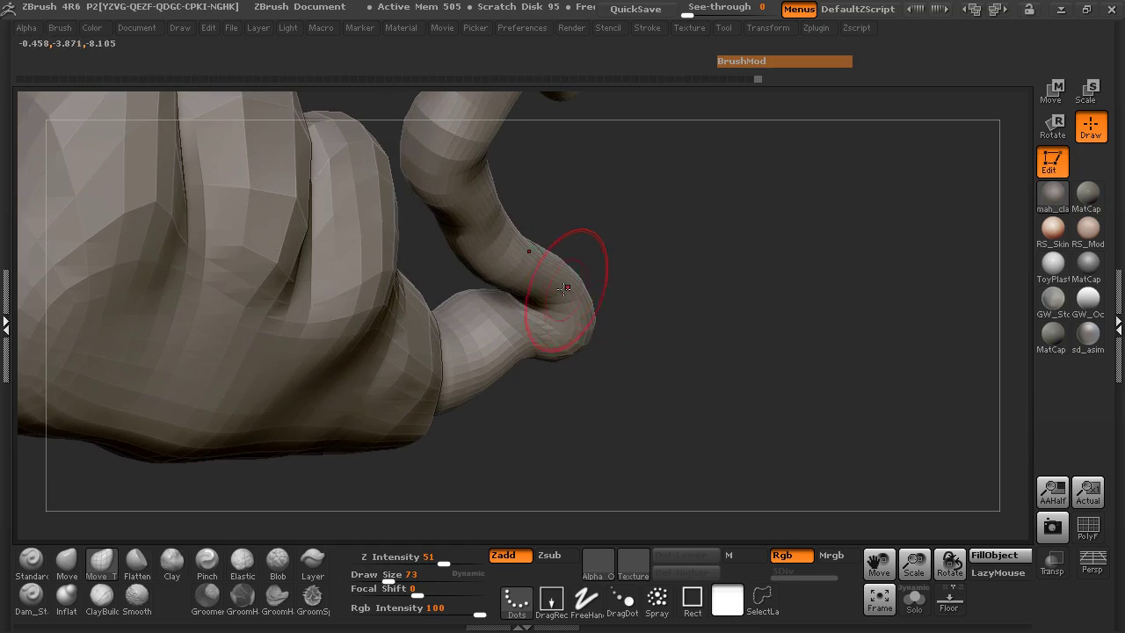
Step: Shape the open tip of the head, adjusting its front and flaring the lower lip of the opening
drag(645, 250, 325, 377)
alt+drag(313, 271, 309, 244)
mouse_move(752, 176)
alt+right_down()
mouse_move(730, 304)
mouse_move(698, 319)
mouse_move(770, 309)
alt+right_up()
alt+right_drag(742, 266, 746, 337)
drag(521, 295, 517, 305)
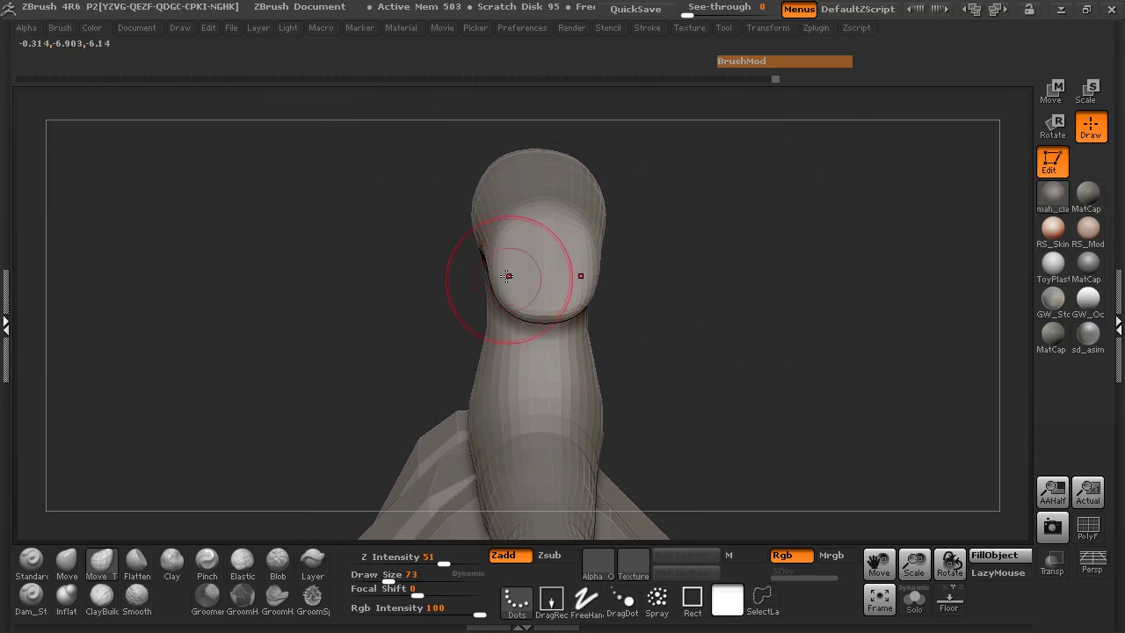
drag(346, 235, 462, 231)
drag(607, 253, 623, 248)
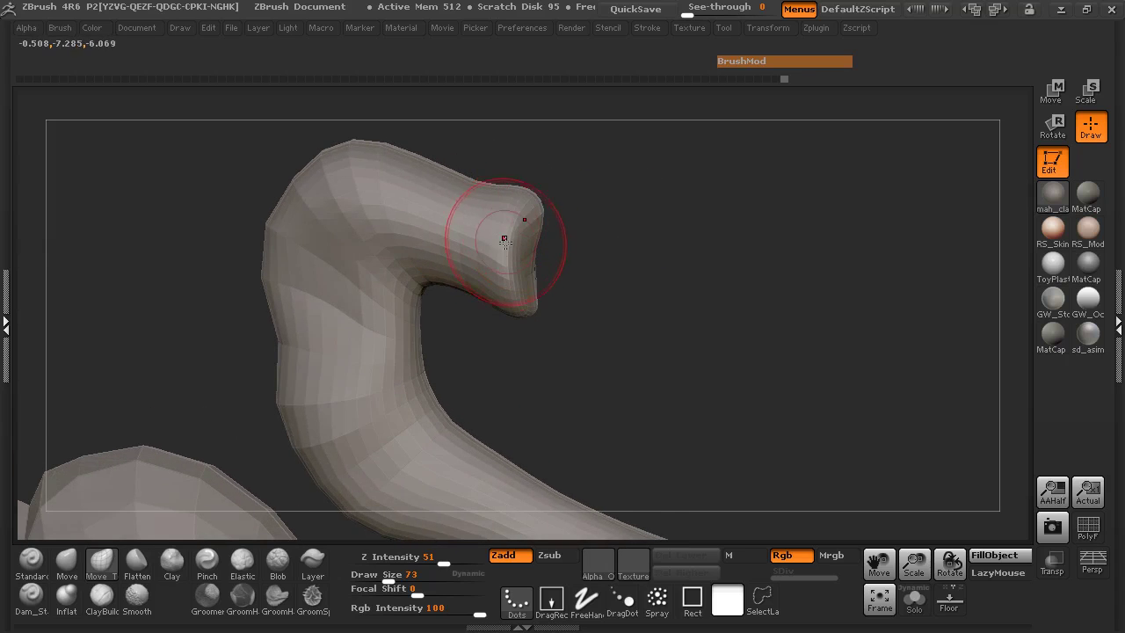
drag(478, 269, 483, 268)
mouse_move(666, 257)
mouse_down()
mouse_move(519, 269)
mouse_move(607, 276)
mouse_move(594, 250)
mouse_move(557, 246)
mouse_up()
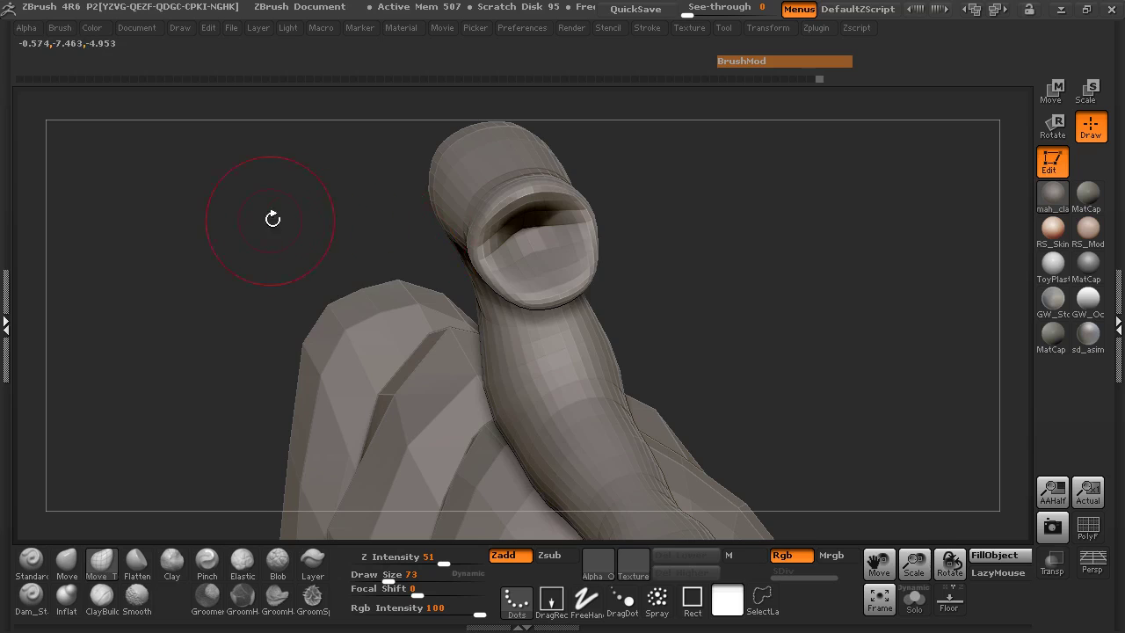
Step: Append a Sphere3D subtool to the creature and make it the active subtool
drag(273, 219, 323, 182)
drag(667, 292, 522, 314)
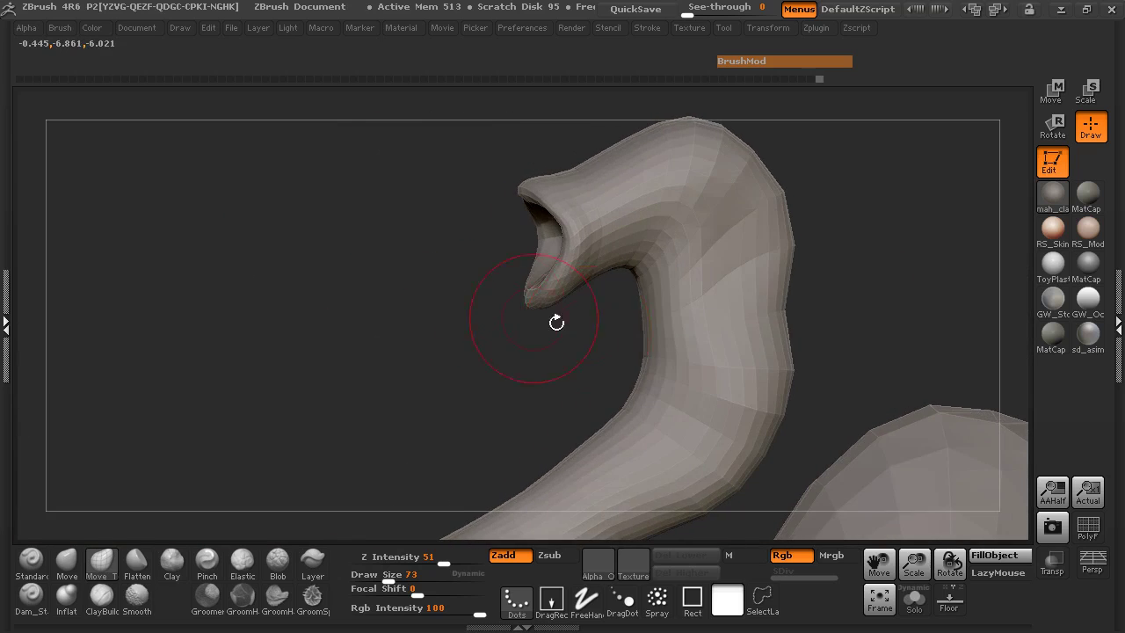
ctrl+right_drag(522, 314, 342, 354)
alt+drag(257, 297, 189, 283)
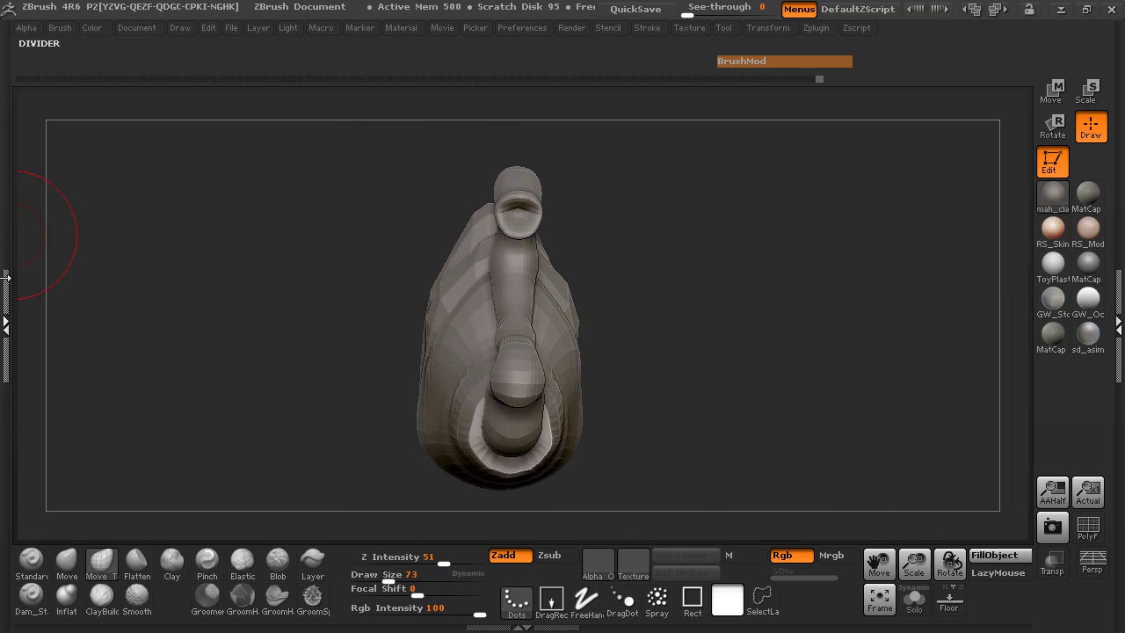
click(6, 278)
click(53, 127)
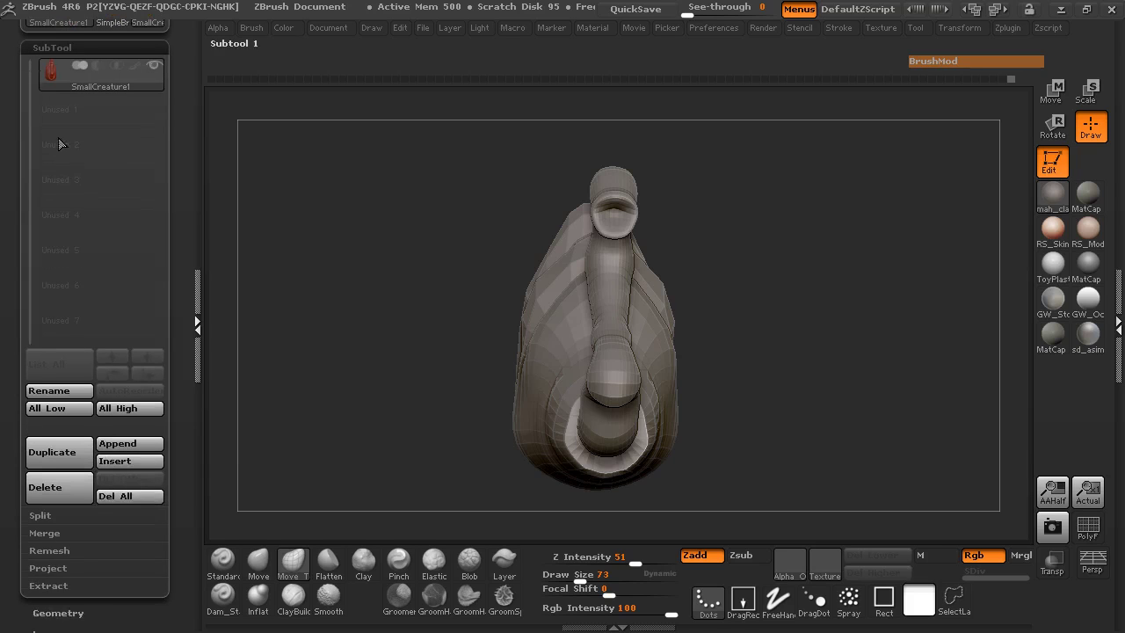
click(128, 445)
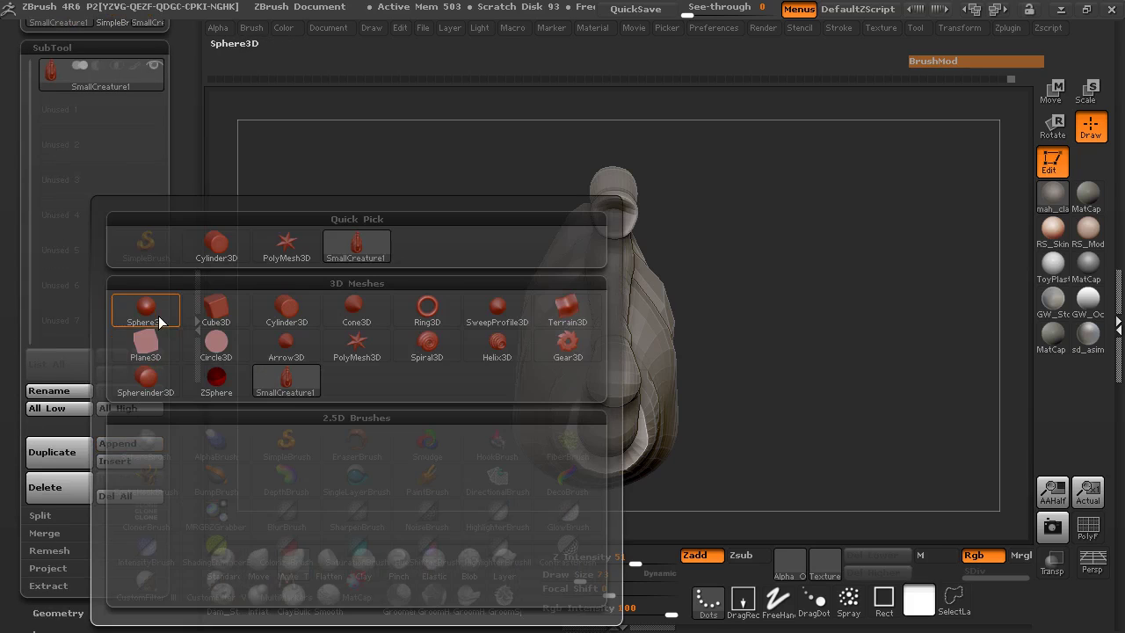
click(146, 311)
click(48, 111)
Step: Move the sphere up from beneath the body toward the head with the transpose line
mouse_move(413, 267)
mouse_down()
mouse_move(403, 270)
mouse_move(415, 274)
mouse_up()
click(1054, 98)
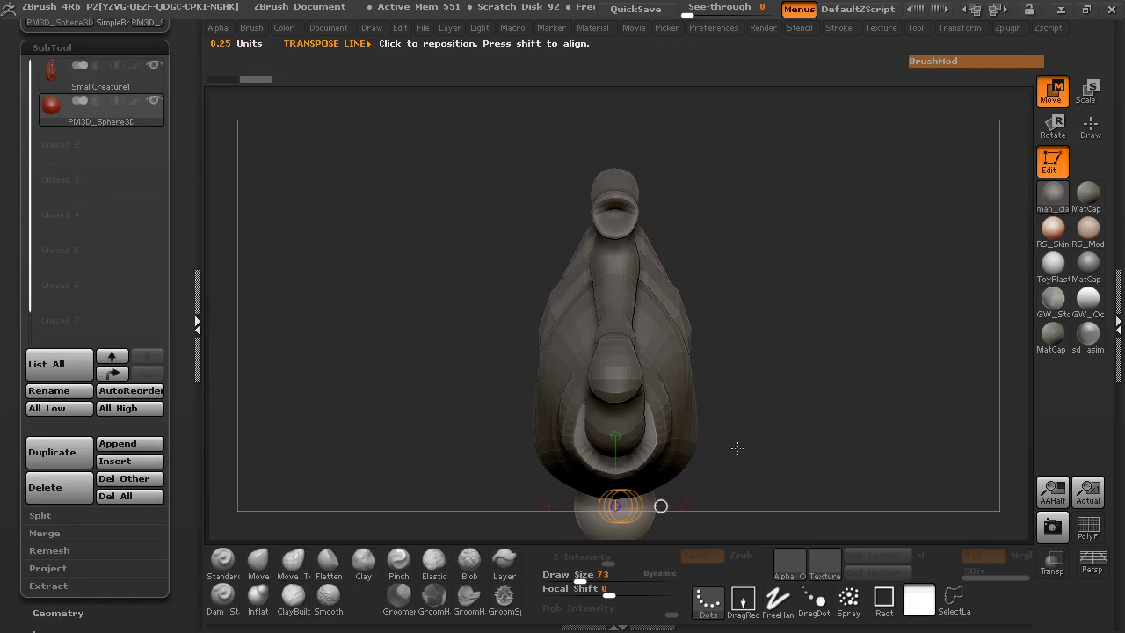
drag(738, 448, 647, 403)
click(607, 369)
drag(566, 407, 490, 432)
drag(607, 407, 607, 503)
mouse_move(606, 452)
mouse_down()
mouse_move(607, 154)
mouse_move(714, 157)
mouse_move(873, 261)
mouse_up()
Step: Position the sphere in front of the head opening, adjusting its placement from a second angle
drag(757, 223, 758, 300)
drag(758, 262, 516, 260)
drag(403, 266, 679, 268)
drag(710, 231, 711, 308)
ctrl+right_drag(866, 286, 876, 319)
mouse_move(715, 286)
mouse_down()
mouse_move(690, 286)
mouse_move(721, 273)
mouse_move(704, 282)
mouse_up()
Step: Scale the sphere down and move it into the opening at the tip of the head
key(r)
mouse_move(715, 225)
mouse_down()
mouse_move(711, 259)
mouse_move(720, 224)
mouse_up()
click(1087, 95)
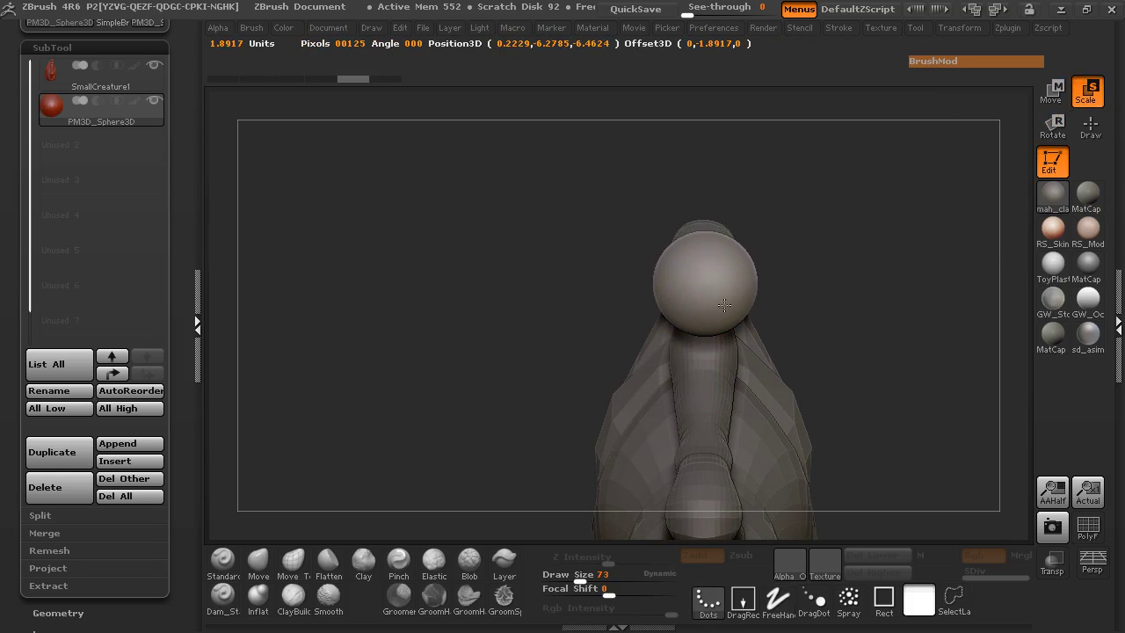
drag(724, 305, 724, 308)
drag(700, 242, 707, 275)
right_drag(712, 366, 550, 358)
key(w)
drag(711, 286, 734, 268)
right_drag(622, 277, 764, 275)
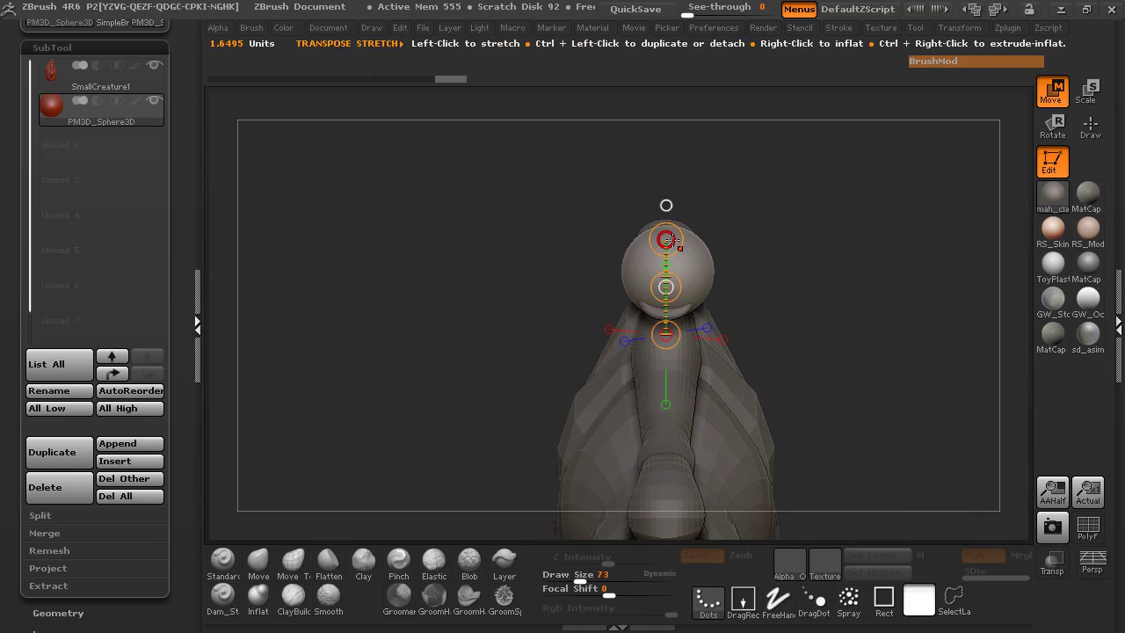
Step: Shrink the sphere a little more and seat it centrally inside the head opening
key(e)
drag(667, 240, 668, 252)
right_drag(661, 280, 503, 284)
mouse_move(666, 286)
mouse_down()
mouse_move(671, 267)
mouse_move(667, 294)
mouse_move(683, 285)
mouse_up()
key(w)
right_drag(743, 286, 413, 282)
mouse_move(666, 286)
mouse_down()
mouse_move(708, 276)
mouse_move(673, 286)
mouse_up()
drag(396, 283, 537, 283)
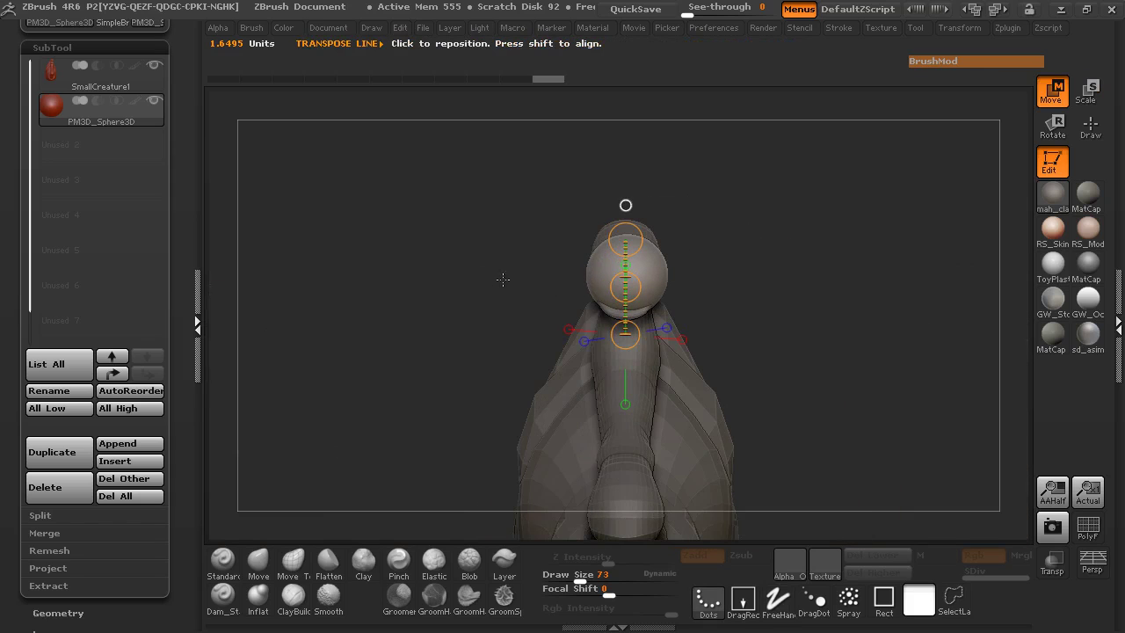
drag(625, 286, 623, 291)
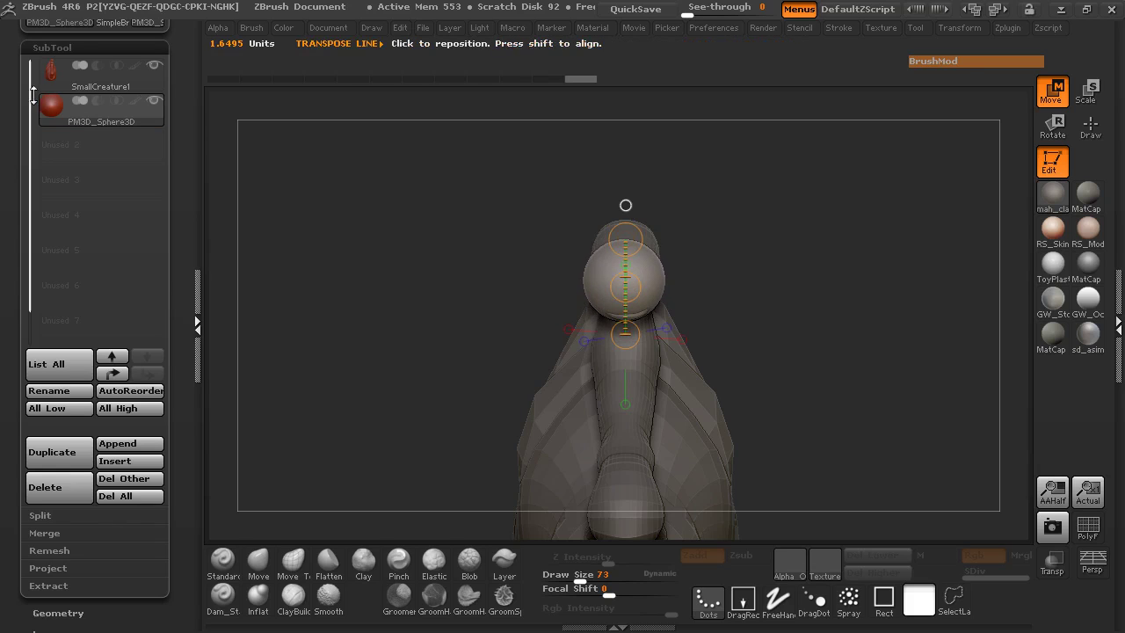
Step: Select the SmallCreature1 subtool and pull the rim of the head opening over the top and side of the sphere
click(57, 72)
click(1097, 127)
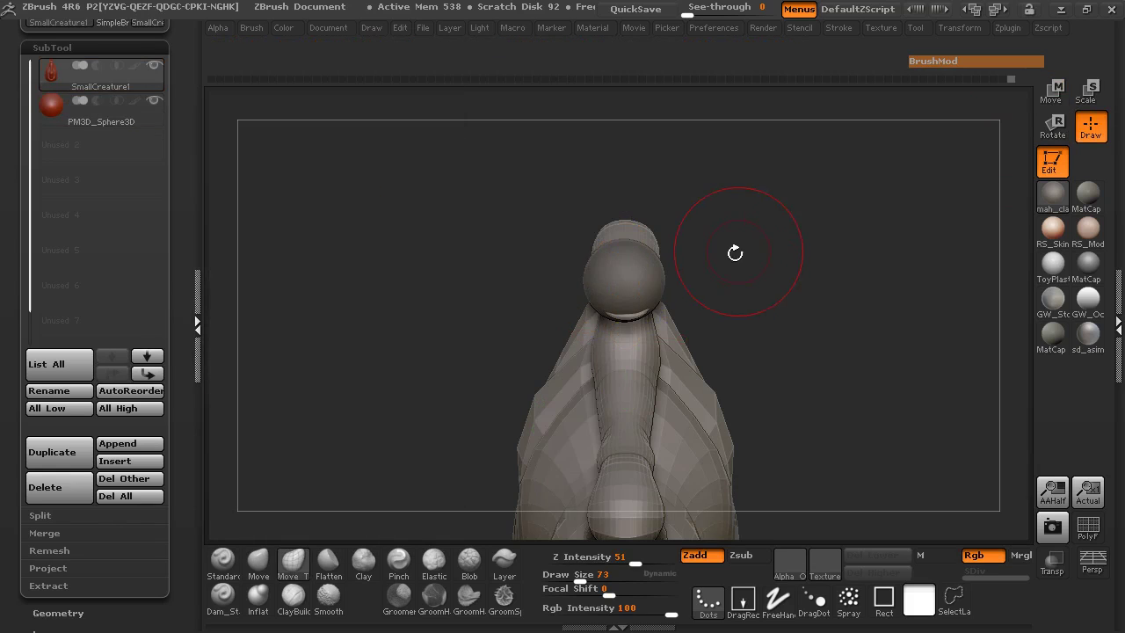
drag(634, 256, 635, 242)
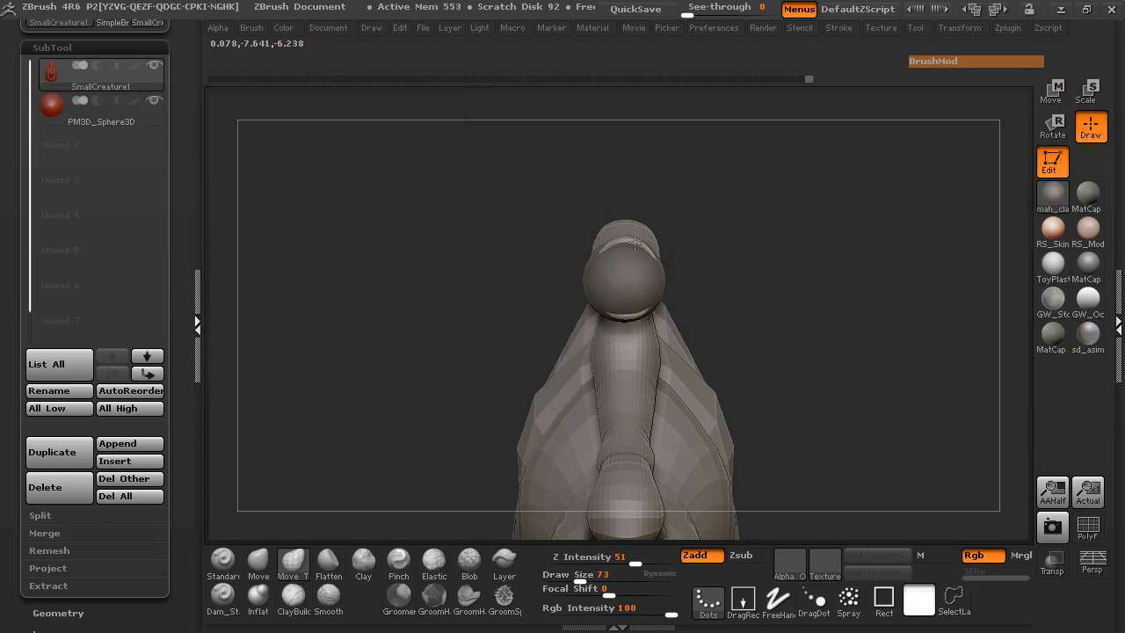
mouse_move(666, 278)
mouse_down()
mouse_move(639, 318)
mouse_move(583, 307)
mouse_up()
mouse_move(604, 267)
mouse_down()
mouse_move(582, 270)
mouse_move(733, 296)
mouse_move(733, 343)
mouse_up()
drag(552, 207, 565, 177)
drag(538, 278, 530, 299)
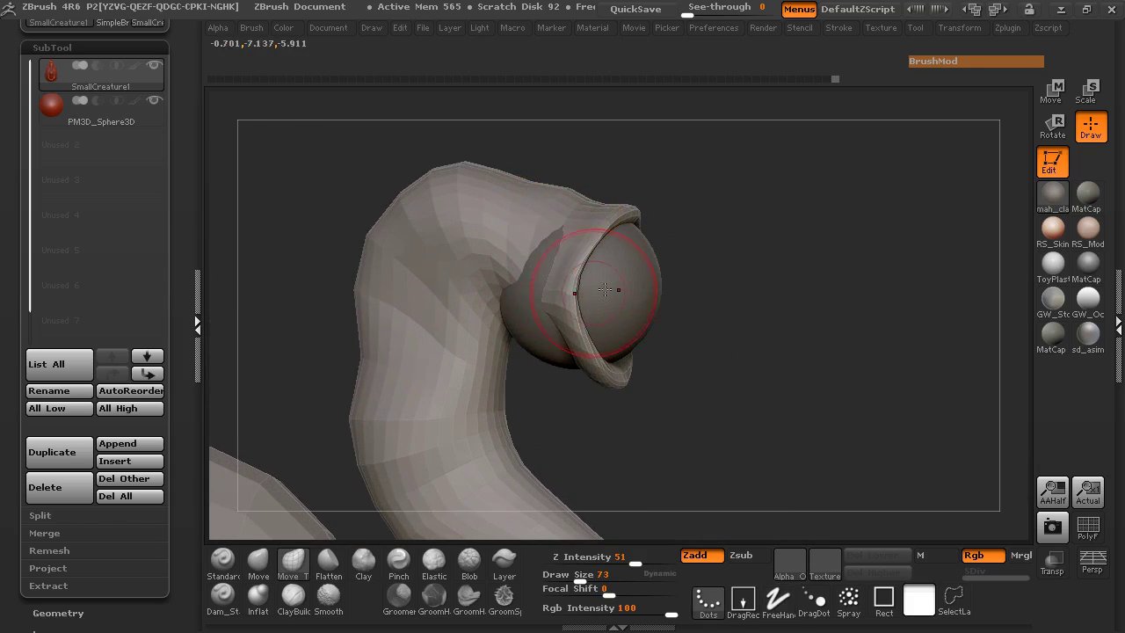
Step: Pull the sides of the head outward to wrap around the back of the sphere
drag(600, 412, 525, 406)
mouse_move(717, 343)
mouse_down()
mouse_move(761, 311)
mouse_move(741, 348)
mouse_move(732, 339)
mouse_up()
mouse_move(531, 328)
mouse_down()
mouse_move(539, 334)
mouse_move(539, 323)
mouse_up()
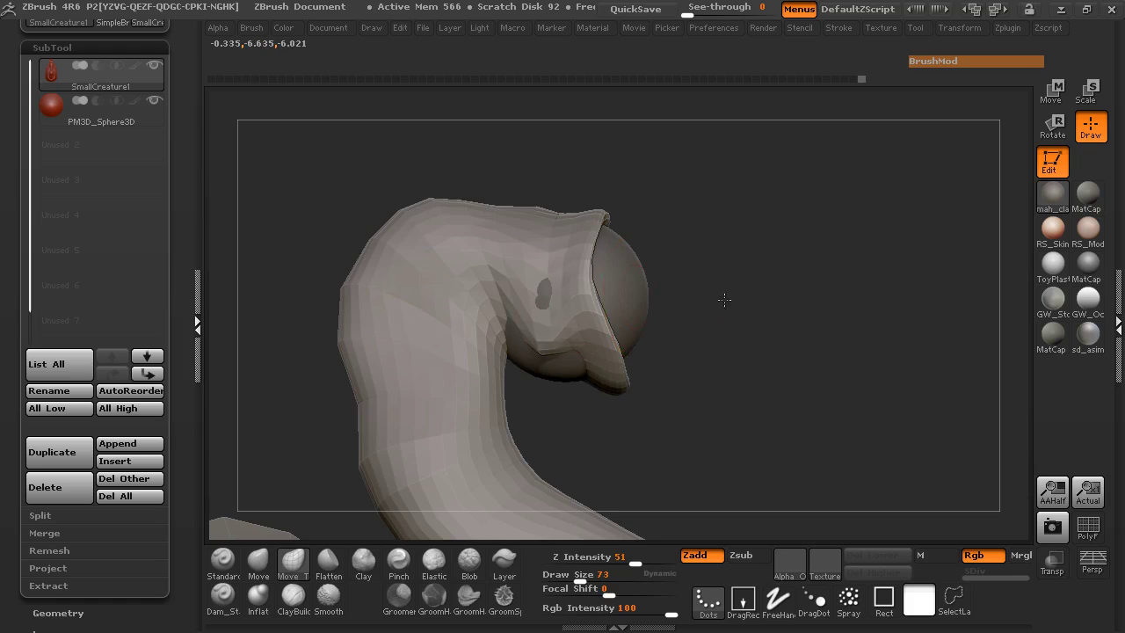
drag(739, 291, 533, 299)
drag(787, 299, 575, 325)
drag(363, 264, 299, 404)
click(200, 351)
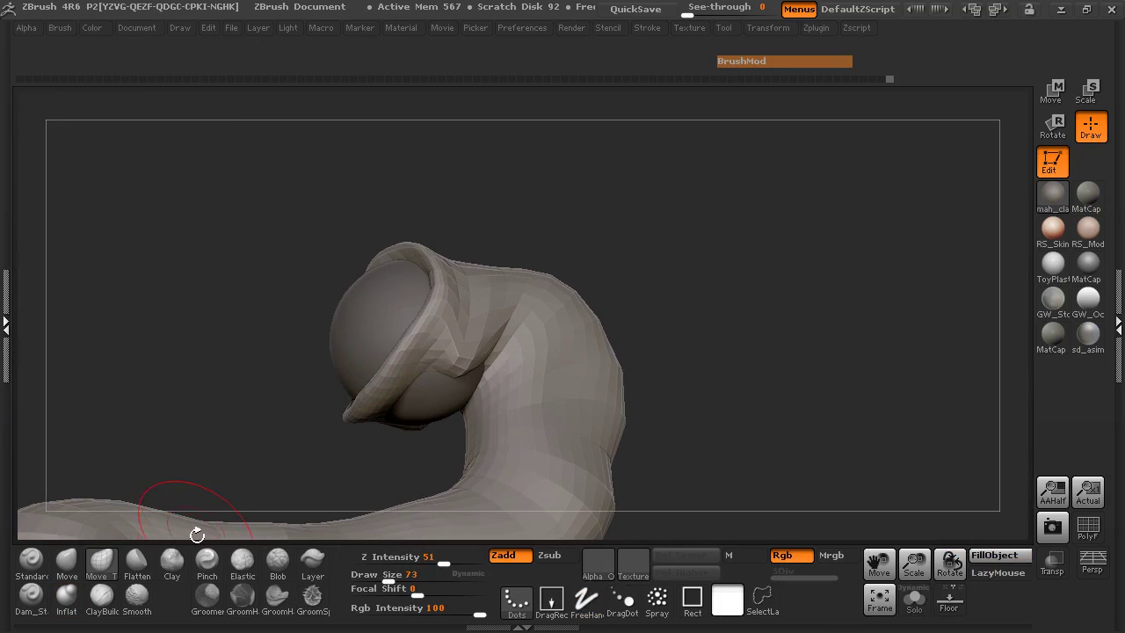
Step: Build up clay with ClayBuildup where the sphere pokes through beneath the head, and smooth the area
click(104, 605)
drag(206, 402, 218, 362)
mouse_move(453, 387)
mouse_down()
mouse_move(415, 404)
mouse_move(466, 384)
mouse_move(442, 371)
mouse_up()
drag(251, 355, 257, 400)
mouse_move(442, 409)
shift+mouse_down()
mouse_move(457, 381)
mouse_move(417, 383)
shift+mouse_up()
Step: Set ClayBuildup's draw size to 34 and focal shift to 0, thicken the socket's upper rim, and smooth the stroke
mouse_move(283, 343)
mouse_down()
mouse_move(244, 432)
mouse_move(234, 371)
mouse_move(492, 370)
mouse_move(571, 324)
mouse_up()
key(space)
mouse_move(593, 365)
mouse_down()
mouse_move(632, 317)
mouse_move(666, 343)
mouse_move(596, 320)
mouse_move(651, 336)
mouse_up()
key(space)
key(space)
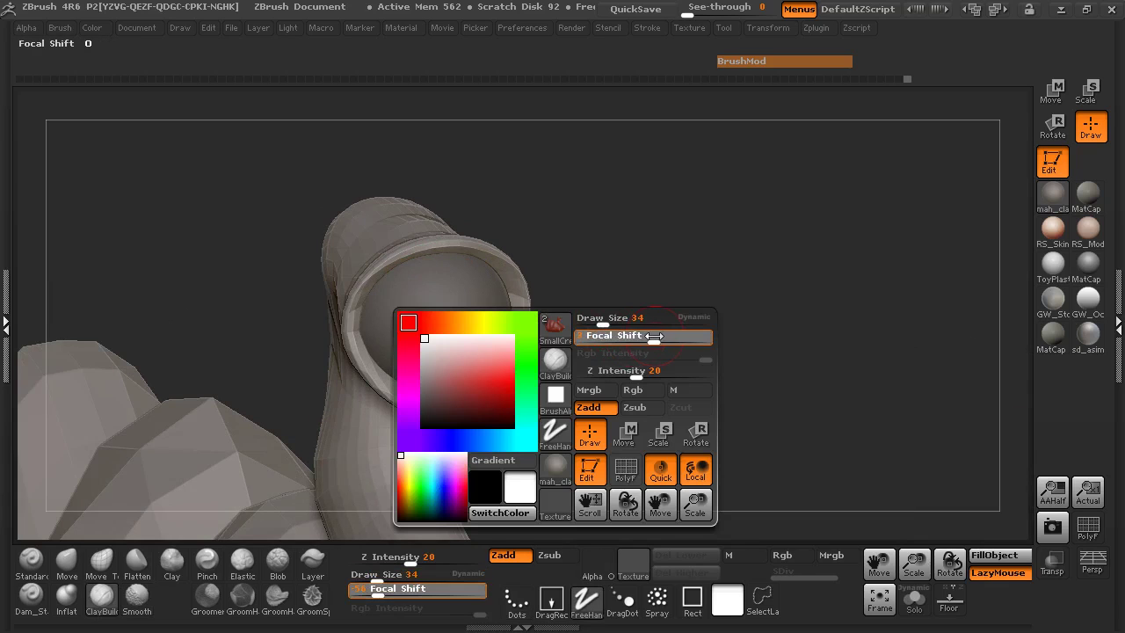
mouse_move(459, 251)
mouse_down()
mouse_move(385, 276)
mouse_move(361, 305)
mouse_up()
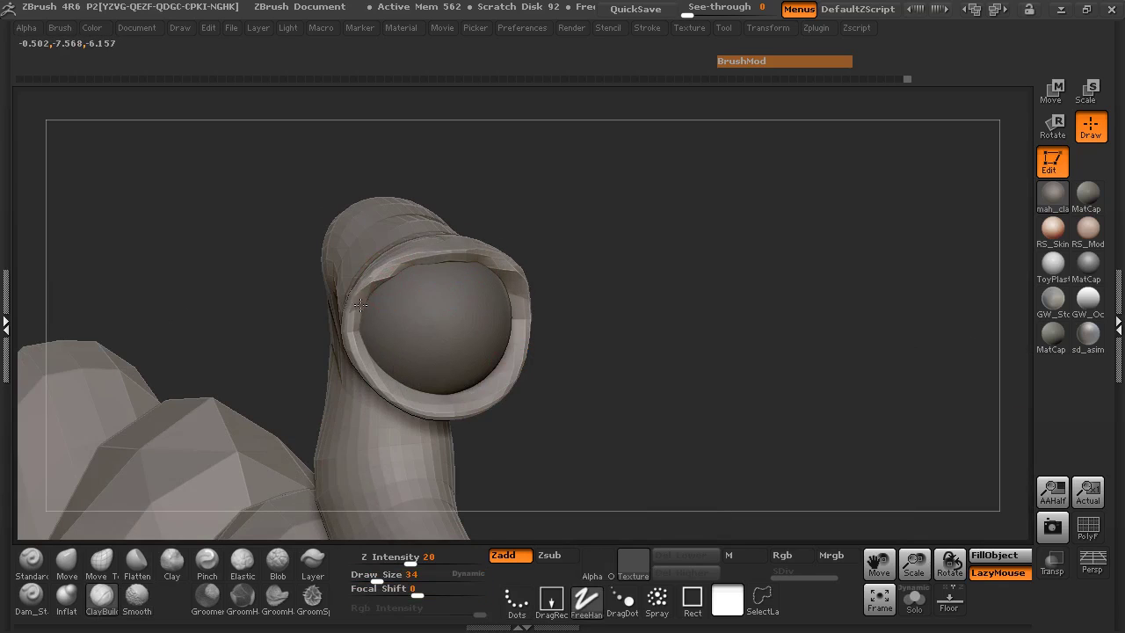
key(shift)
shift+drag(464, 250, 376, 292)
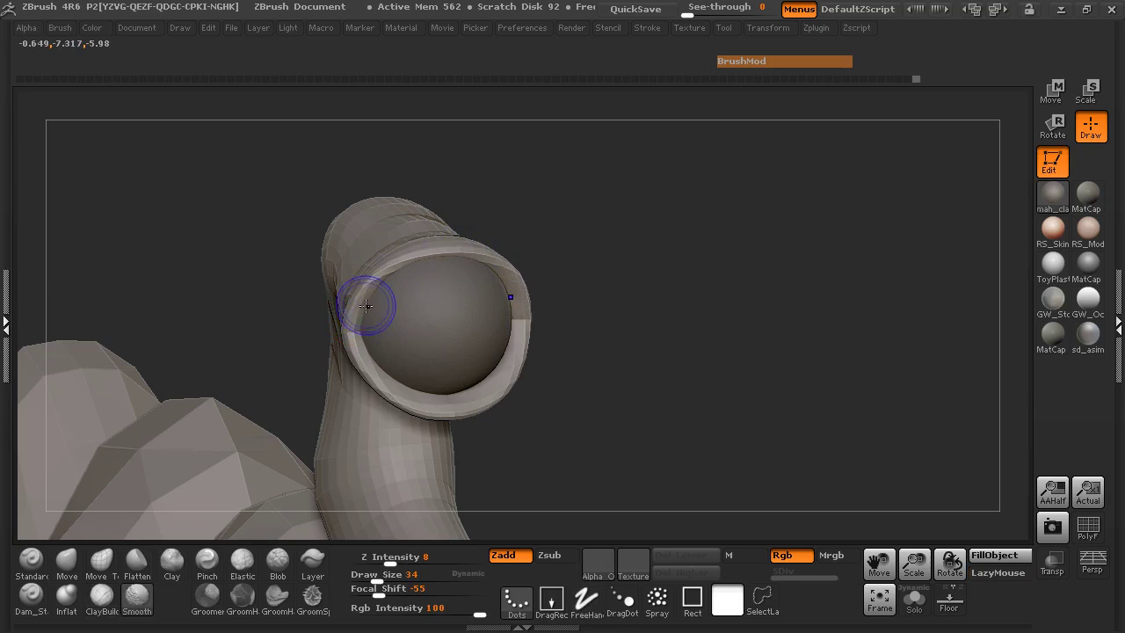
Step: Set Move Topological's draw size to 76 and adjust the side edge of the socket rim around the sphere
drag(197, 316, 246, 312)
mouse_move(472, 332)
mouse_down()
mouse_move(519, 329)
mouse_move(512, 338)
mouse_up()
click(103, 561)
key(space)
drag(340, 338, 341, 333)
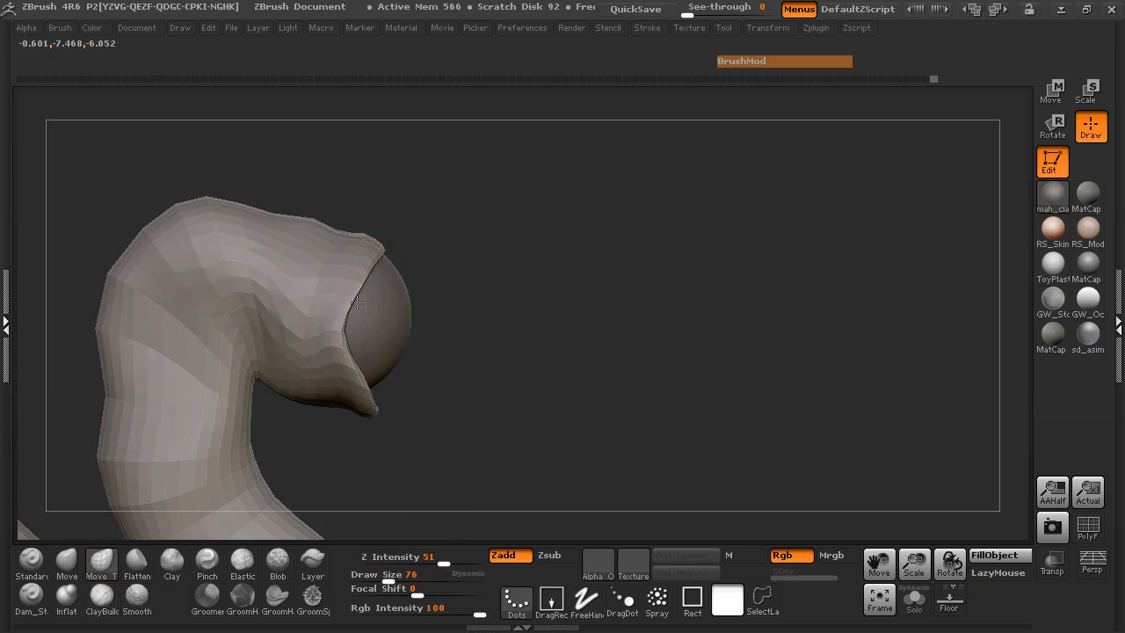
drag(440, 244, 397, 256)
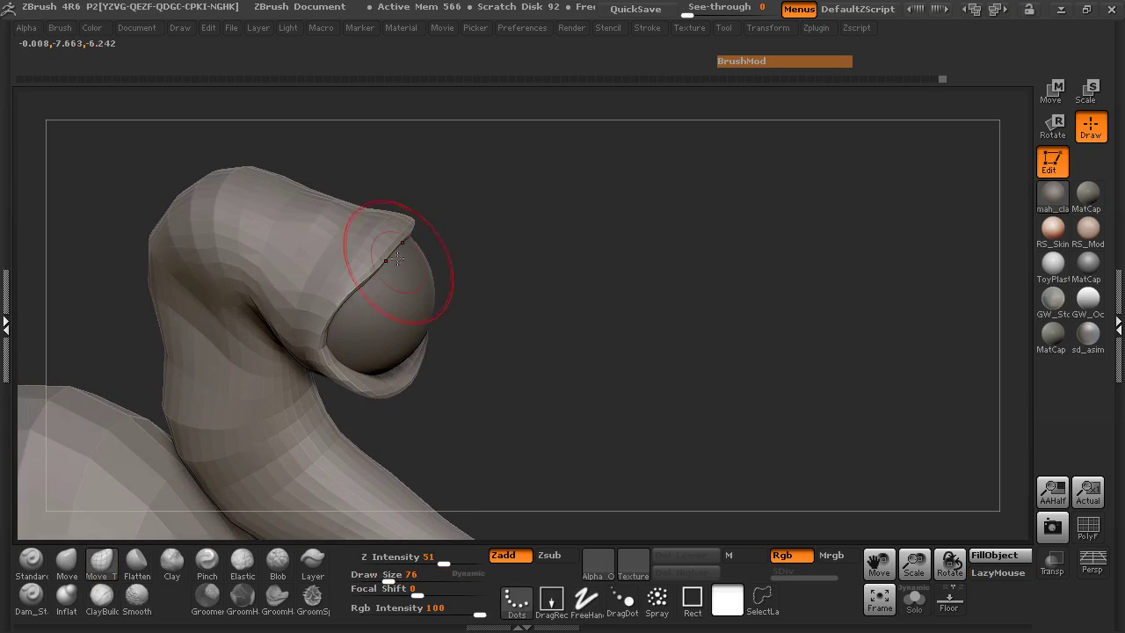
Step: Refine the socket opening from the front, raising its lower lip slightly against the sphere
mouse_move(506, 245)
mouse_down()
mouse_move(376, 288)
mouse_move(473, 249)
mouse_move(489, 257)
mouse_up()
drag(380, 297, 457, 268)
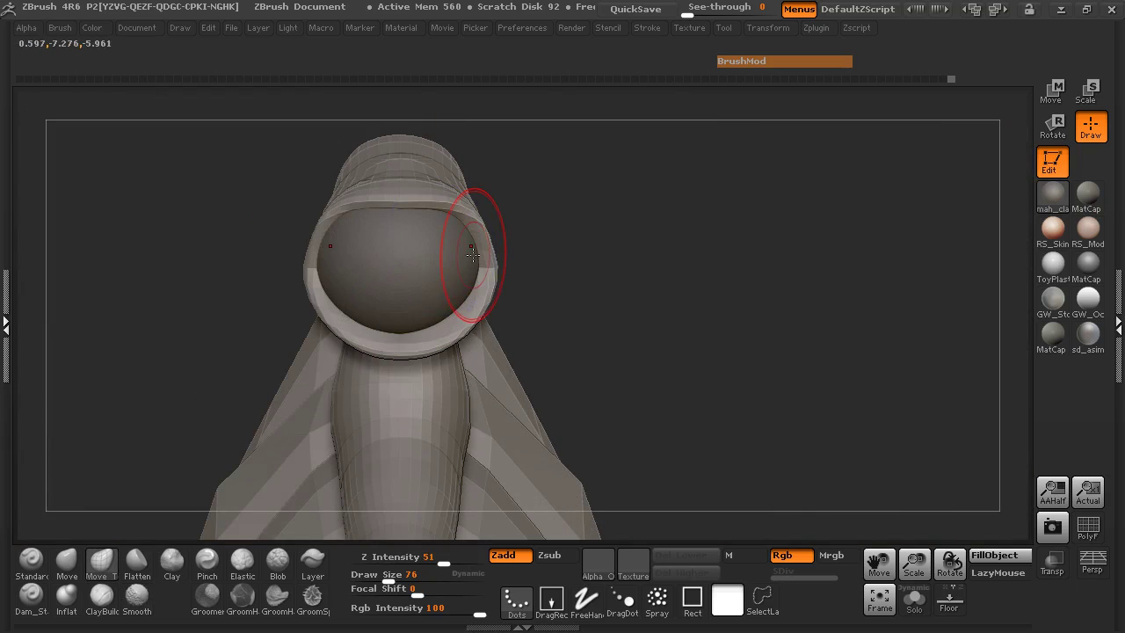
ctrl+click(516, 245)
ctrl+click(519, 216)
mouse_move(385, 340)
mouse_down()
mouse_move(340, 316)
mouse_move(391, 335)
mouse_up()
Step: Check the socket rim with the wireframe shown, nudge the sphere subtool slightly upward in the socket, and hide the wireframe
click(1087, 528)
key(shift)
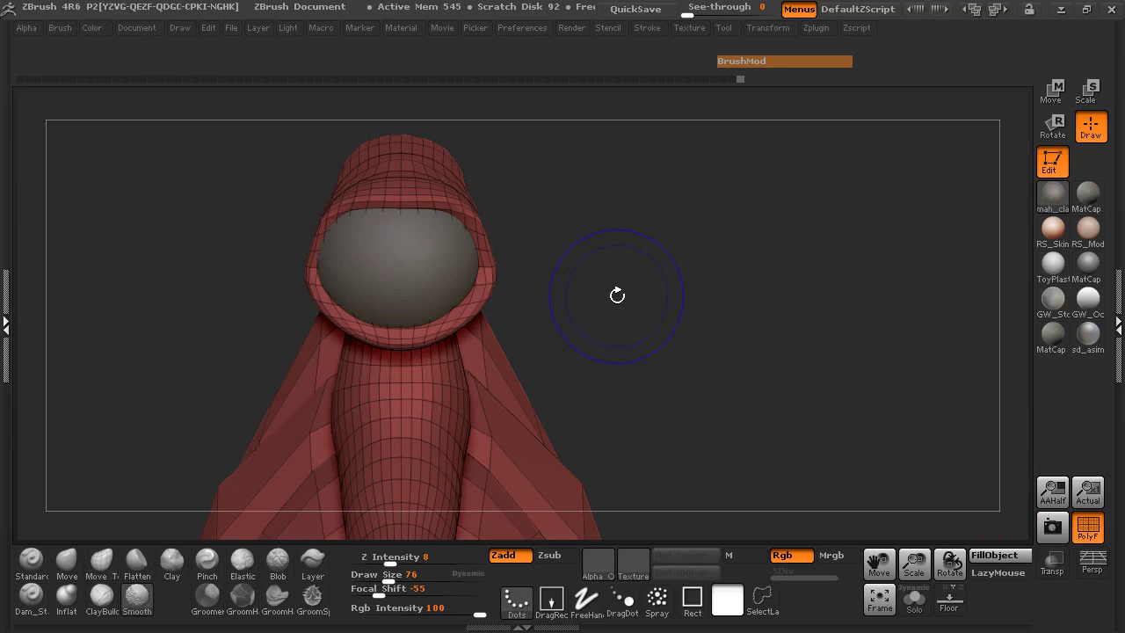
alt+right_drag(614, 281, 919, 315)
alt+right_drag(847, 227, 867, 299)
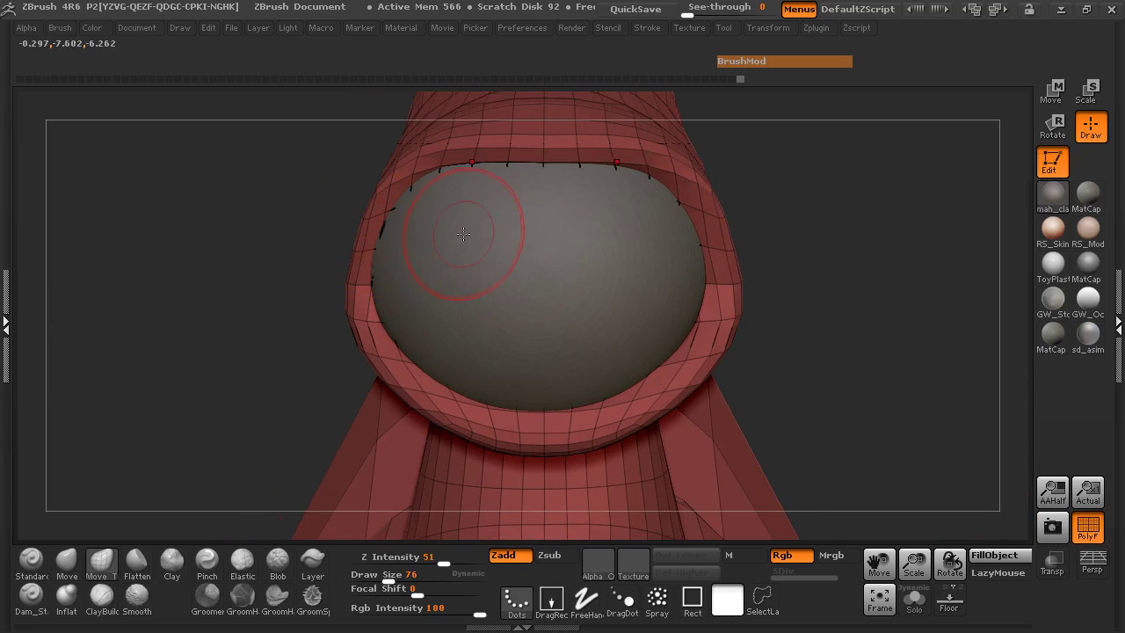
click(6, 278)
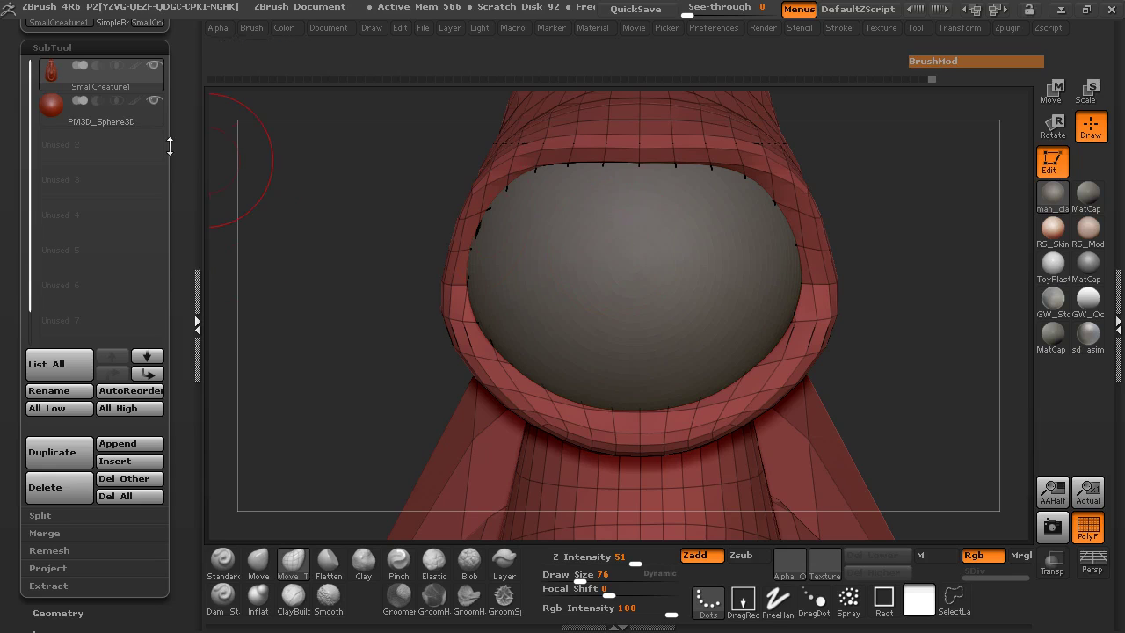
click(60, 102)
click(1052, 93)
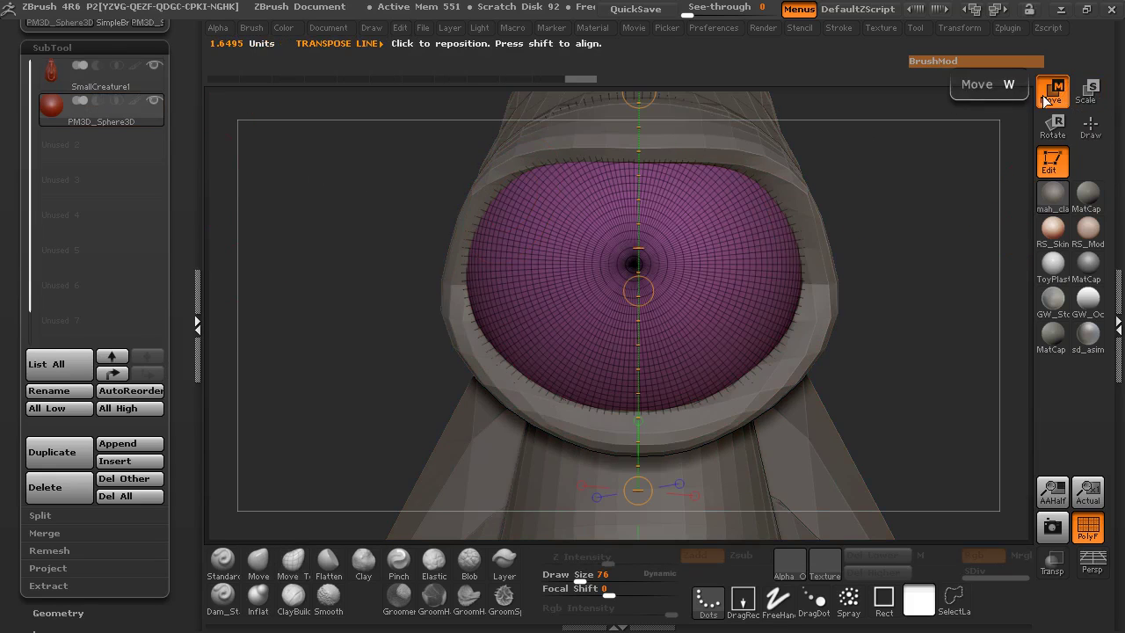
drag(638, 290, 641, 286)
click(1091, 530)
mouse_move(914, 283)
mouse_down()
mouse_move(821, 272)
mouse_move(910, 268)
mouse_up()
Step: Subdivide the sphere to subdivision level 3 and set the brush draw size to 37
click(1090, 127)
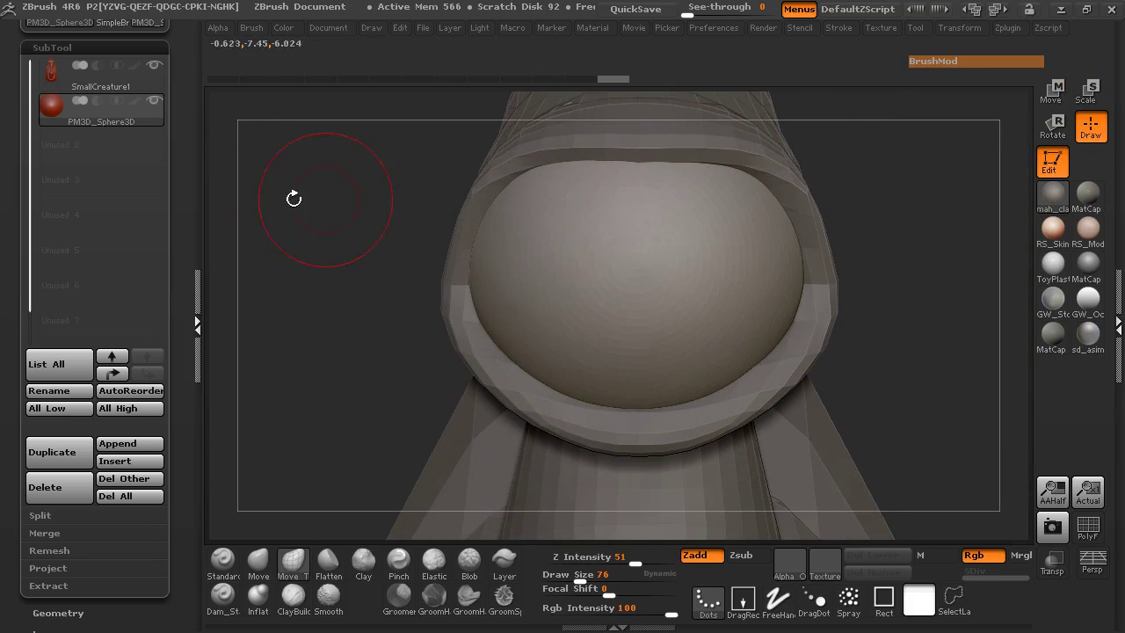
key(ctrl+d)
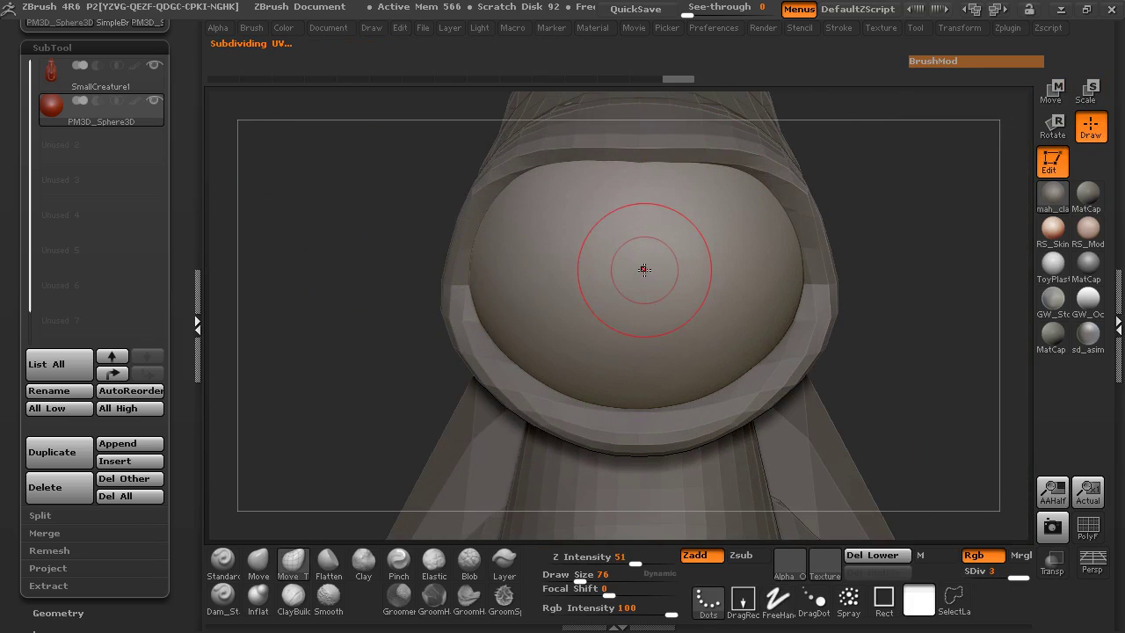
key(space)
drag(644, 270, 638, 271)
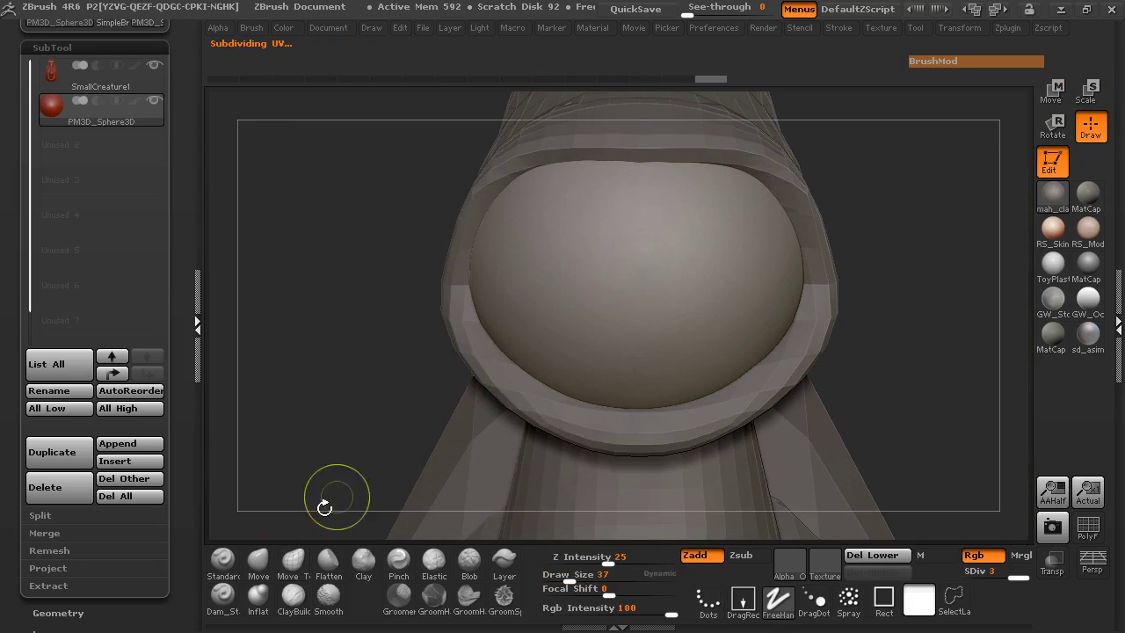
Step: Push a round pupil dent into the front centre of the sphere with the Move brush, enlarging the draw size to 73
key(ctrl+z)
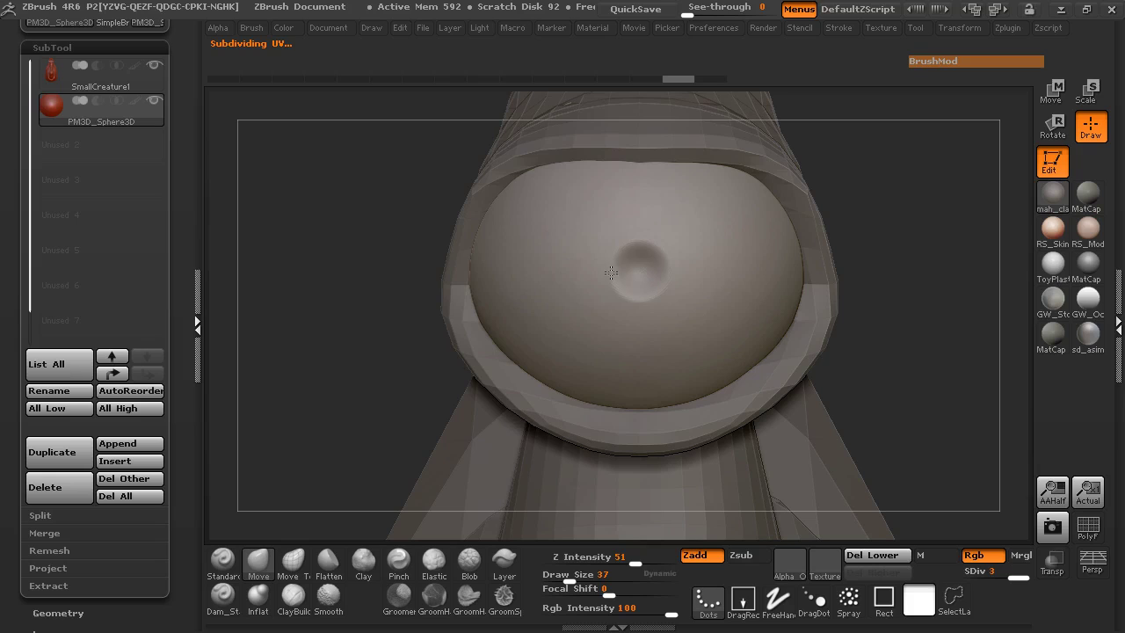
key(space)
mouse_move(627, 271)
mouse_down()
mouse_move(636, 270)
mouse_move(516, 283)
mouse_move(565, 279)
mouse_up()
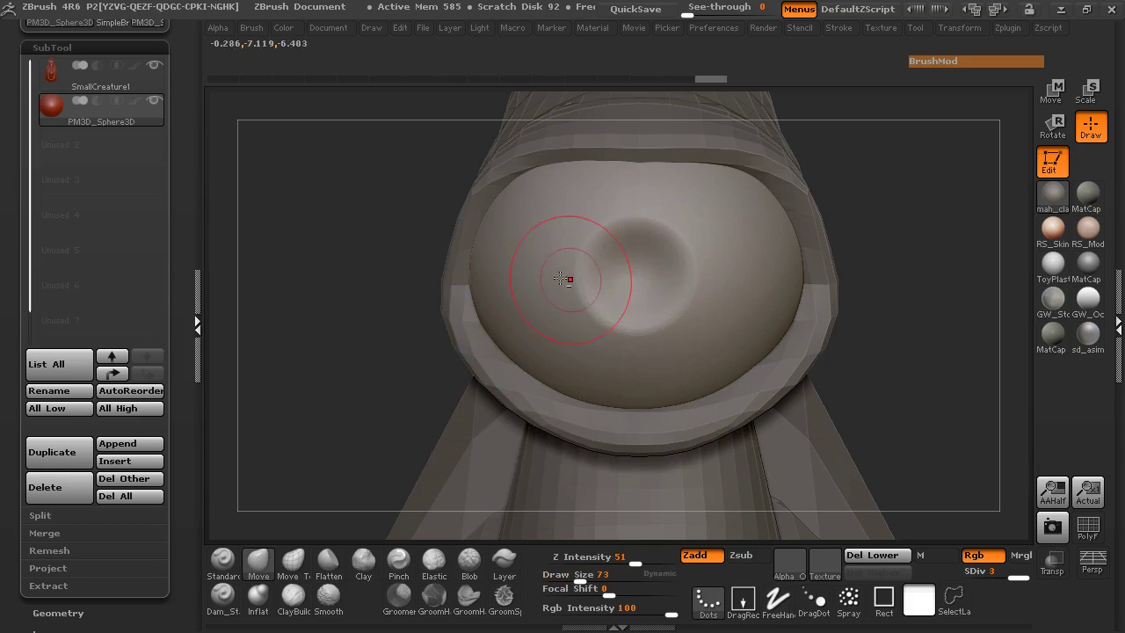
drag(308, 255, 392, 253)
right_drag(392, 253, 527, 262)
right_drag(757, 287, 741, 291)
ctrl+right_drag(840, 319, 726, 351)
drag(726, 351, 477, 312)
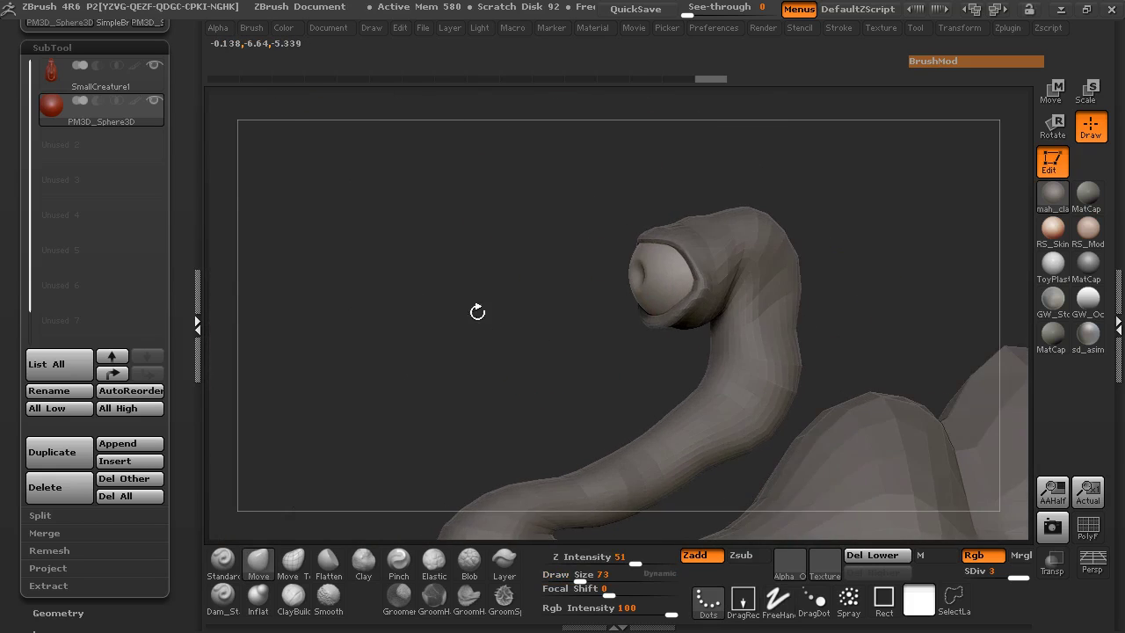
Step: Make SmallCreature1 the active subtool and raise the lower socket rim against the eye with Move Topological
click(45, 76)
click(196, 303)
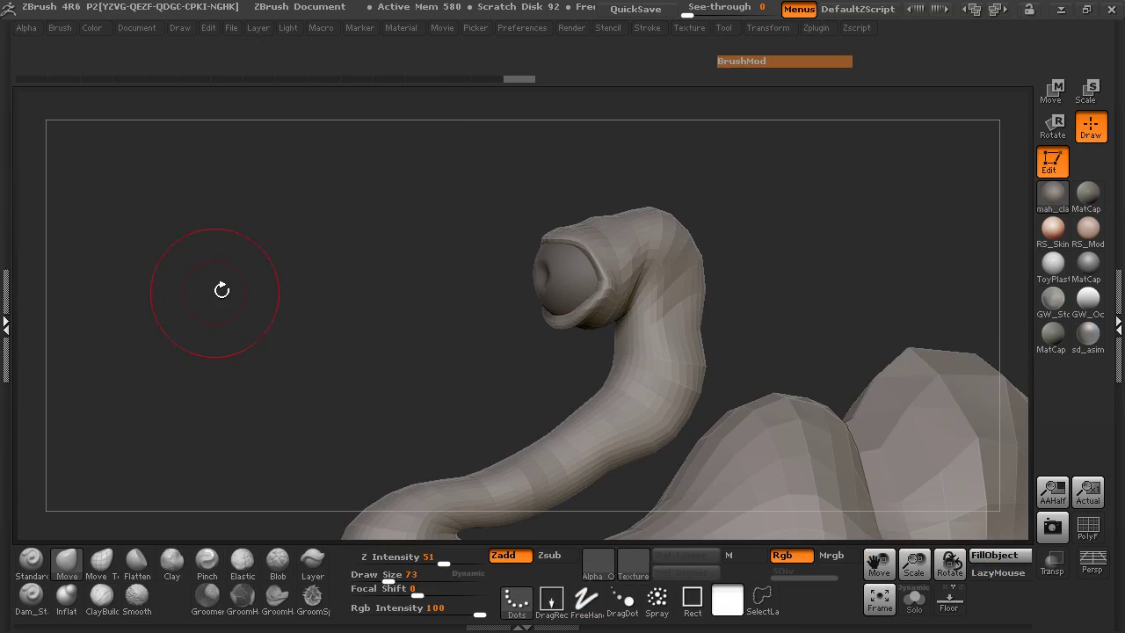
shift+drag(208, 293, 301, 283)
ctrl+right_drag(340, 281, 798, 275)
click(101, 560)
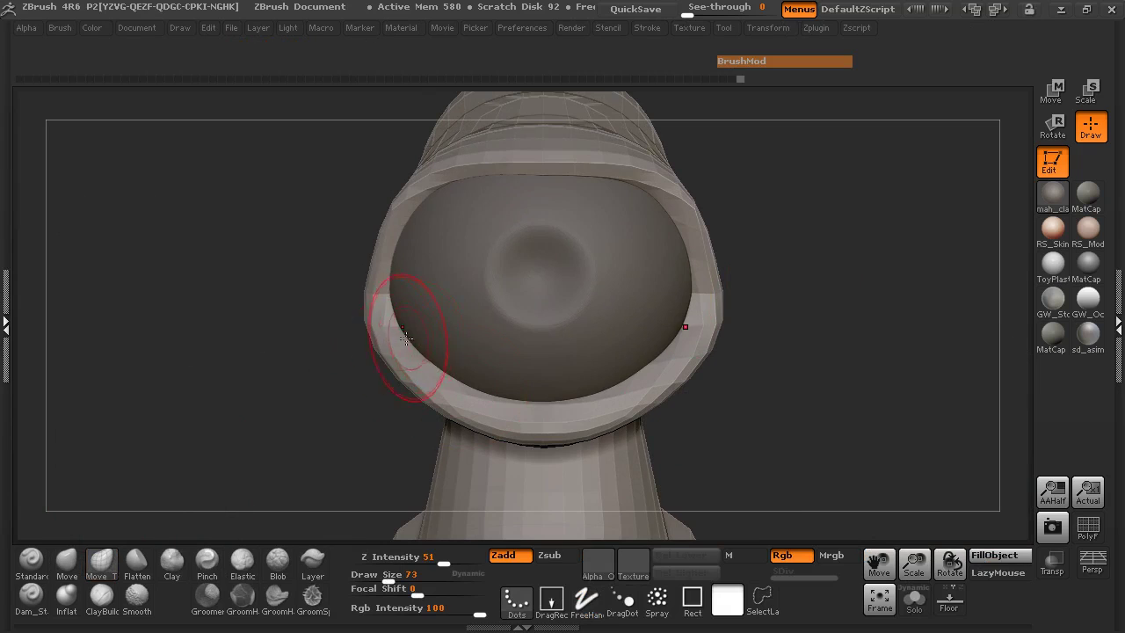
drag(412, 334, 412, 330)
mouse_move(417, 373)
mouse_down()
mouse_move(526, 420)
mouse_move(529, 409)
mouse_up()
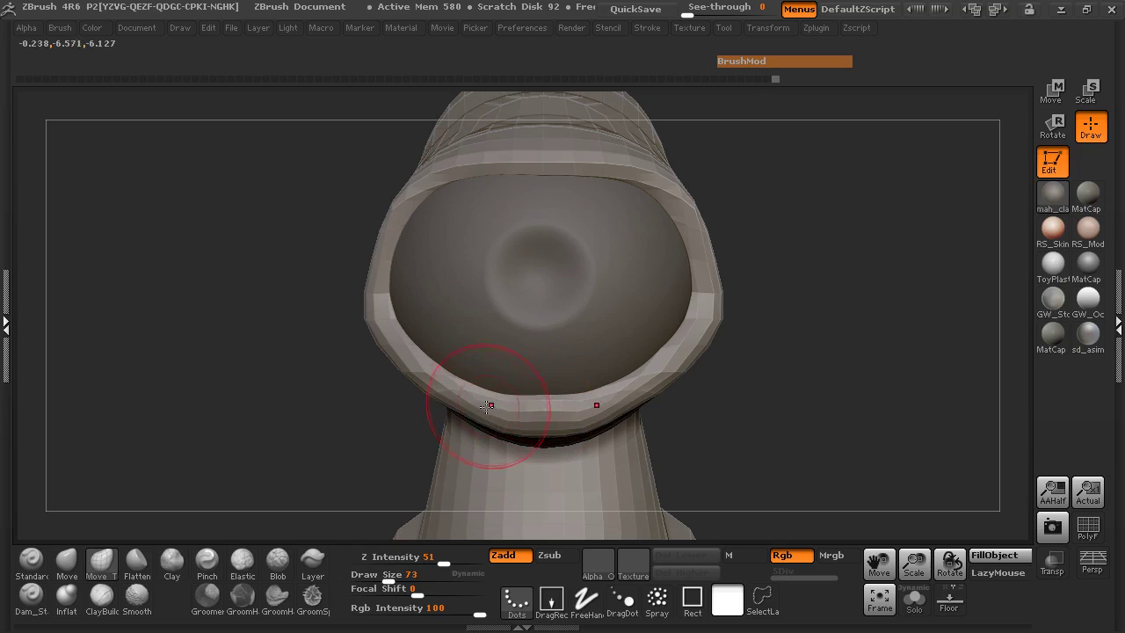
Step: Set the draw size to 130 and lift the middle of the upper socket rim slightly over the eye
drag(272, 352, 372, 307)
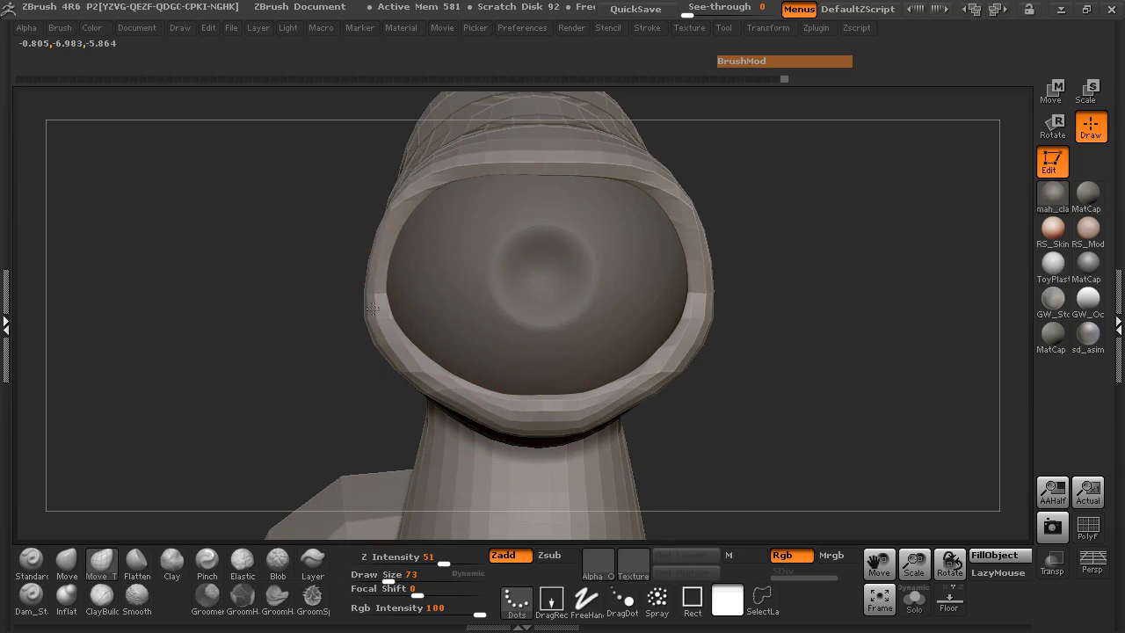
drag(331, 253, 353, 251)
key(space)
mouse_move(512, 179)
mouse_down()
mouse_move(523, 179)
mouse_move(523, 166)
mouse_up()
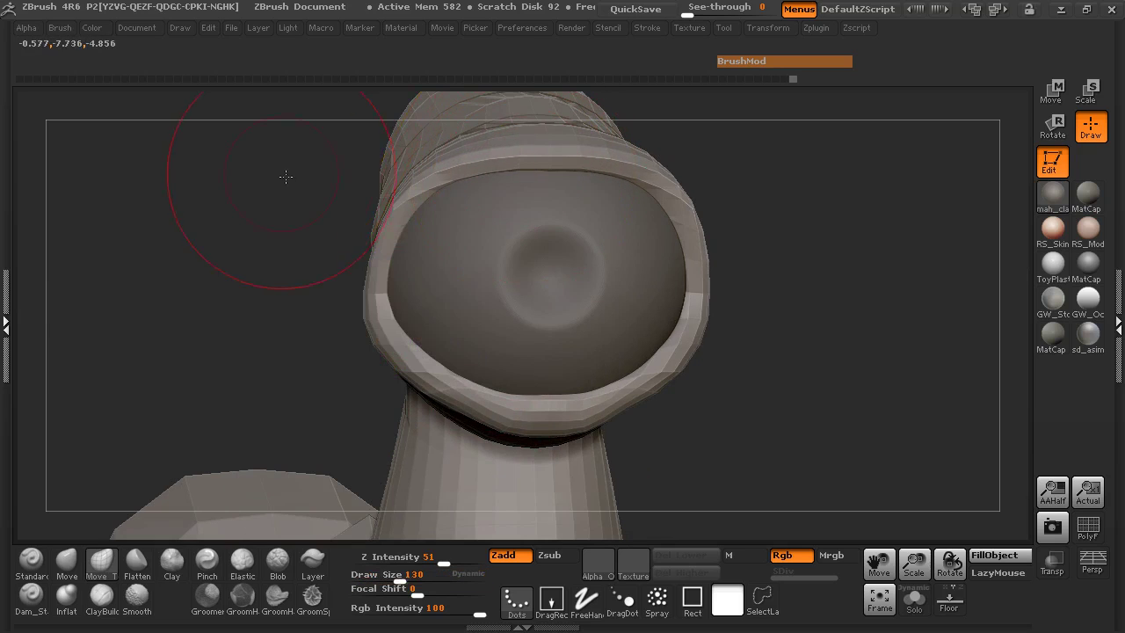
Step: Set the draw size to 97 and reshape the upper socket rim in side view so it curves around the eye
drag(286, 176, 548, 184)
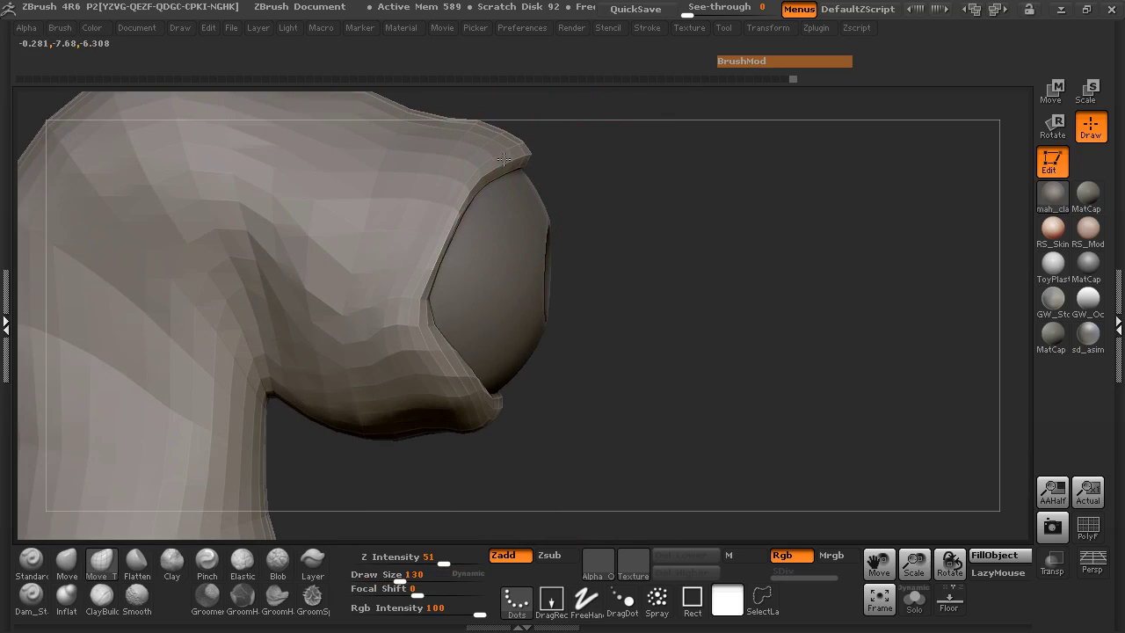
key(space)
mouse_move(463, 234)
mouse_down()
mouse_move(451, 208)
mouse_move(485, 191)
mouse_up()
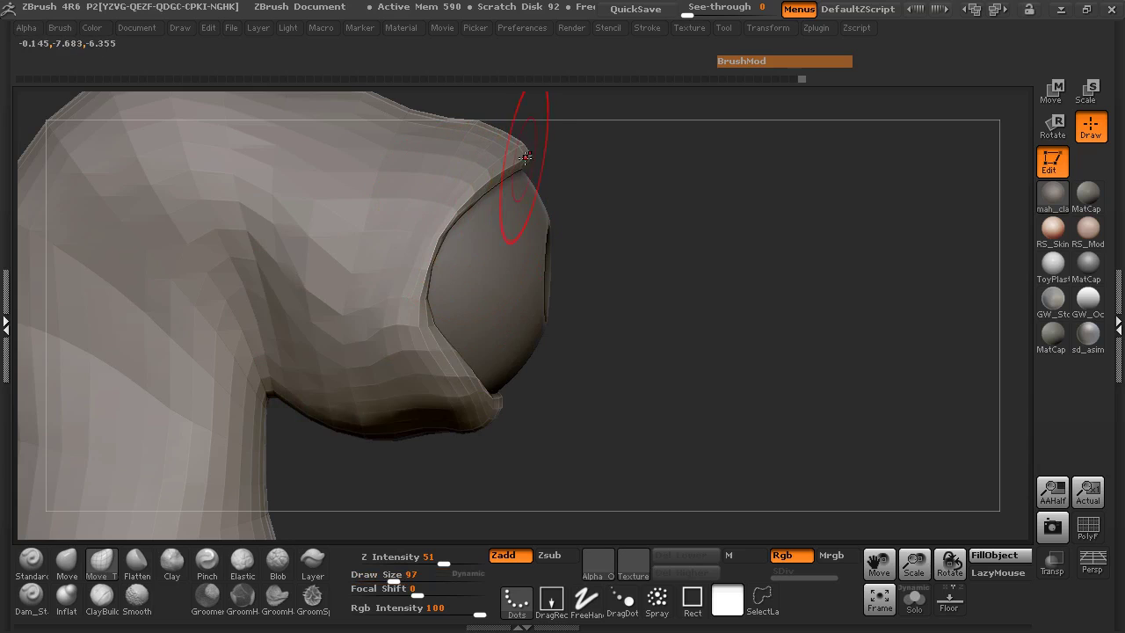
mouse_move(433, 263)
mouse_down()
mouse_move(419, 285)
mouse_move(433, 249)
mouse_up()
Step: Adjust the outer corner and upper side edge of the socket rim to fit closely around the eye
mouse_move(554, 281)
mouse_down()
mouse_move(289, 296)
mouse_move(351, 299)
mouse_up()
drag(714, 298, 699, 300)
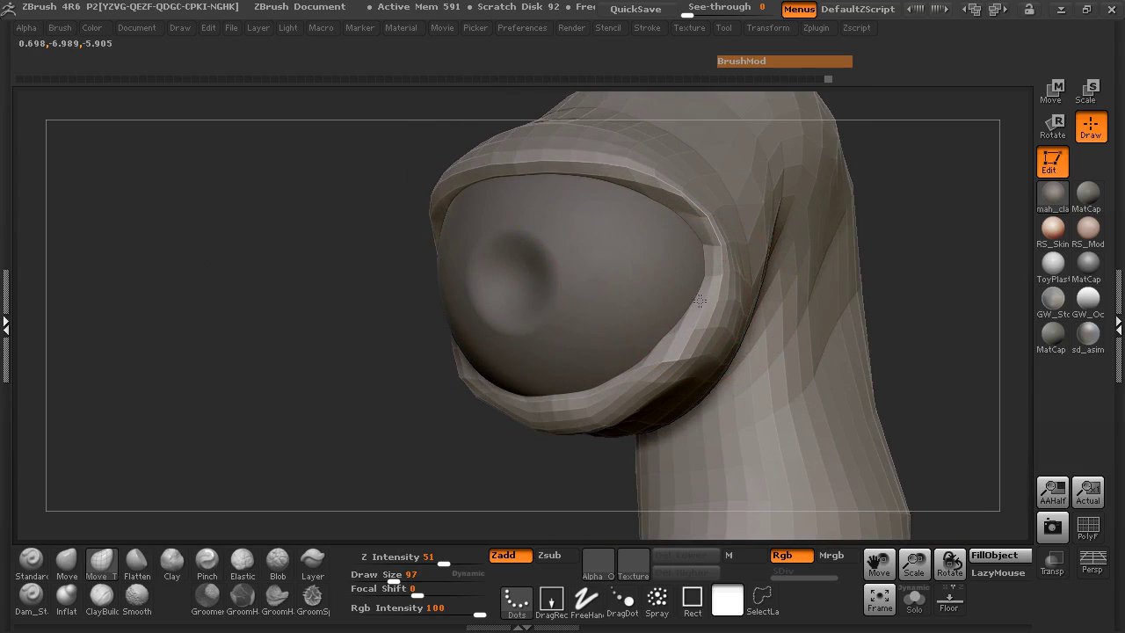
drag(366, 365, 440, 368)
mouse_move(641, 176)
mouse_down()
mouse_move(650, 202)
mouse_move(689, 212)
mouse_move(704, 244)
mouse_up()
mouse_move(781, 294)
mouse_down()
mouse_move(791, 299)
mouse_move(736, 314)
mouse_up()
Step: Set Move Topological's draw size to 162 and pull the top of the head upward above the neck bend
alt+drag(436, 352, 351, 358)
alt+drag(439, 373, 763, 312)
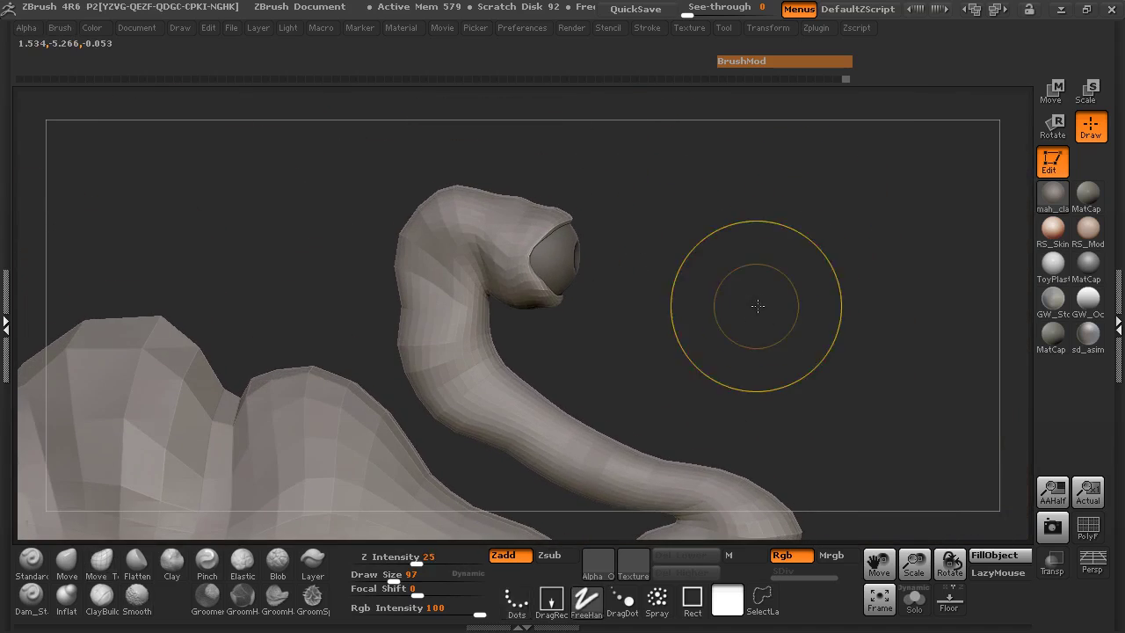
ctrl+right_drag(757, 307, 881, 312)
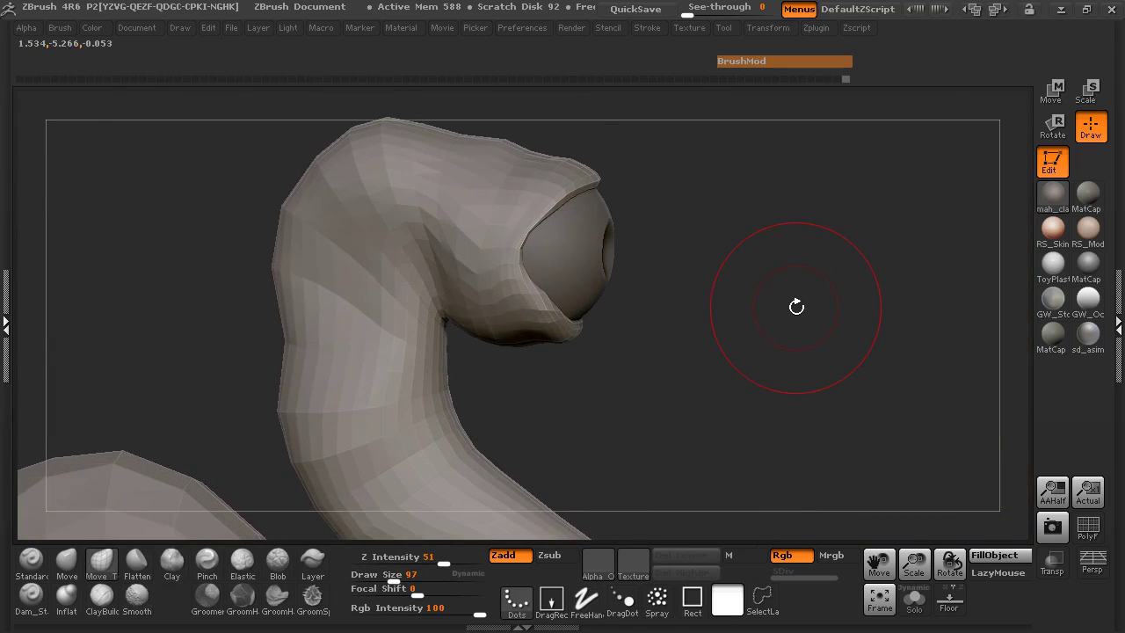
alt+right_drag(779, 301, 852, 404)
key(space)
mouse_move(466, 218)
mouse_down()
mouse_move(477, 218)
mouse_move(444, 208)
mouse_move(443, 137)
mouse_up()
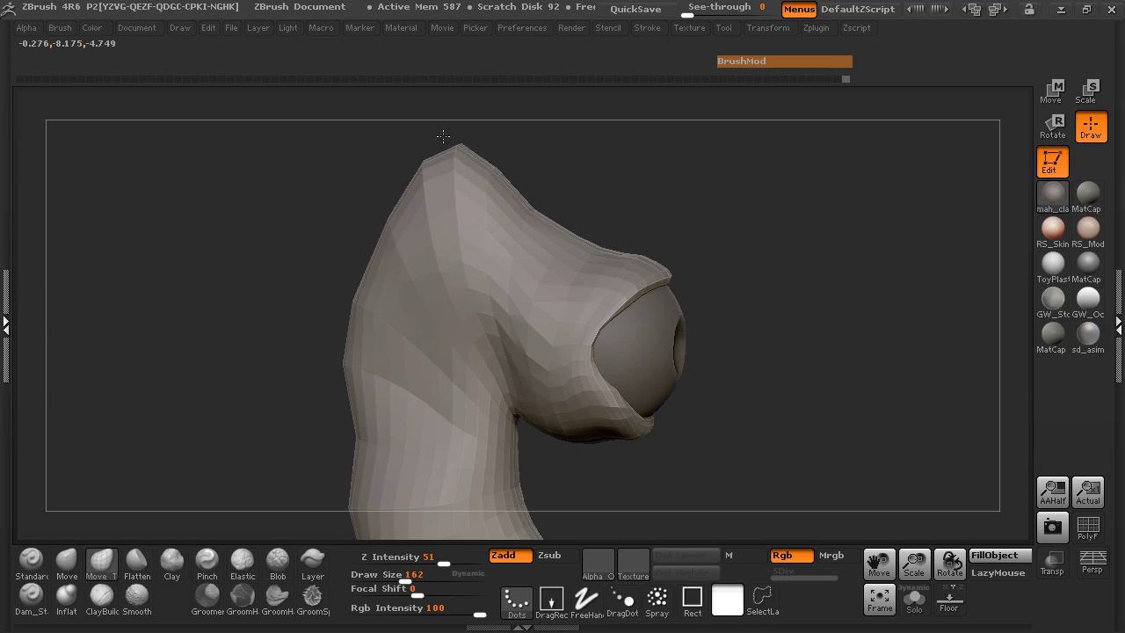
right_drag(662, 176, 610, 181)
right_drag(420, 200, 429, 200)
drag(429, 199, 432, 199)
drag(430, 200, 445, 201)
mouse_move(364, 202)
mouse_down()
mouse_move(535, 195)
mouse_move(515, 268)
mouse_up()
Step: Set the draw size to 135 and reshape the crown and back of the head above the neck
key(space)
mouse_move(419, 233)
mouse_down()
mouse_move(410, 233)
mouse_move(431, 209)
mouse_up()
drag(442, 205, 430, 202)
drag(580, 220, 514, 231)
drag(393, 206, 400, 206)
drag(305, 303, 307, 300)
mouse_move(227, 304)
mouse_down()
mouse_move(289, 305)
mouse_move(294, 293)
mouse_move(244, 289)
mouse_up()
mouse_move(337, 267)
mouse_down()
mouse_move(298, 219)
mouse_move(312, 219)
mouse_move(295, 221)
mouse_move(311, 216)
mouse_up()
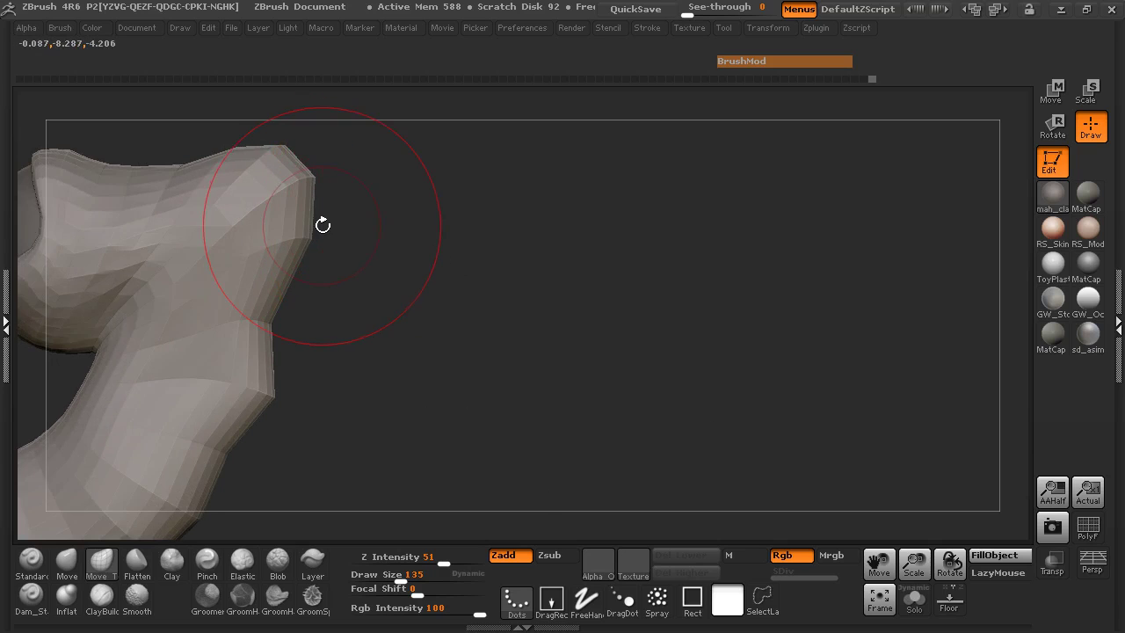
Step: Subdivide the creature to level 2 and pinch in the neck sides below the back of the head with draw size 65
key(ctrl+d)
drag(325, 212, 331, 212)
drag(348, 213, 273, 214)
drag(121, 293, 120, 288)
key(space)
click(270, 264)
drag(271, 264, 278, 266)
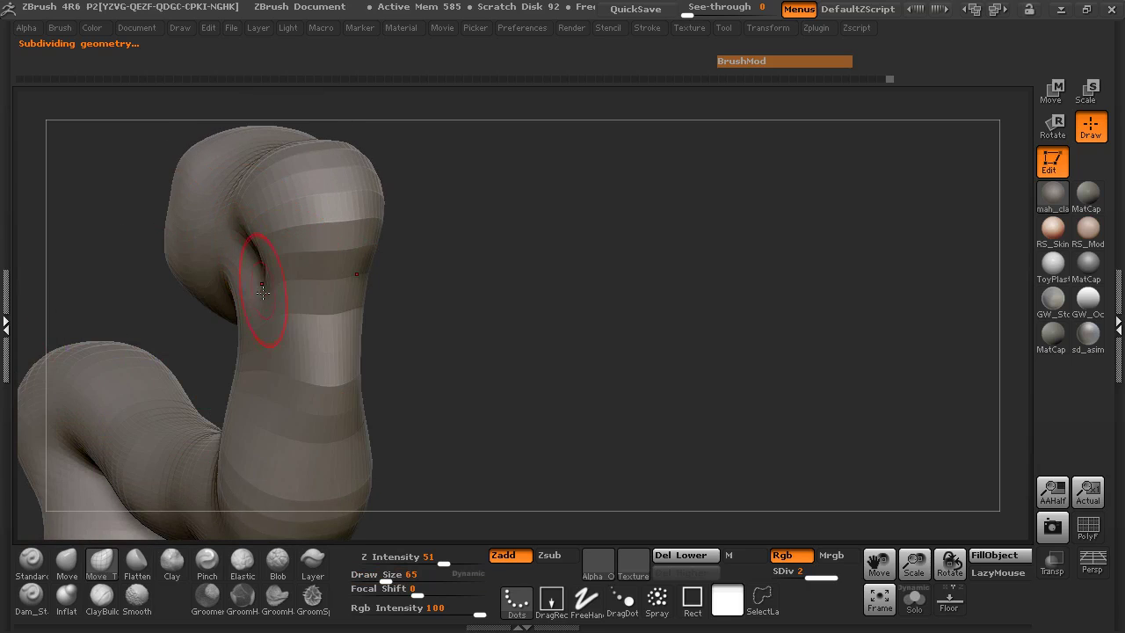
mouse_move(416, 309)
mouse_down()
mouse_move(447, 307)
mouse_move(313, 304)
mouse_up()
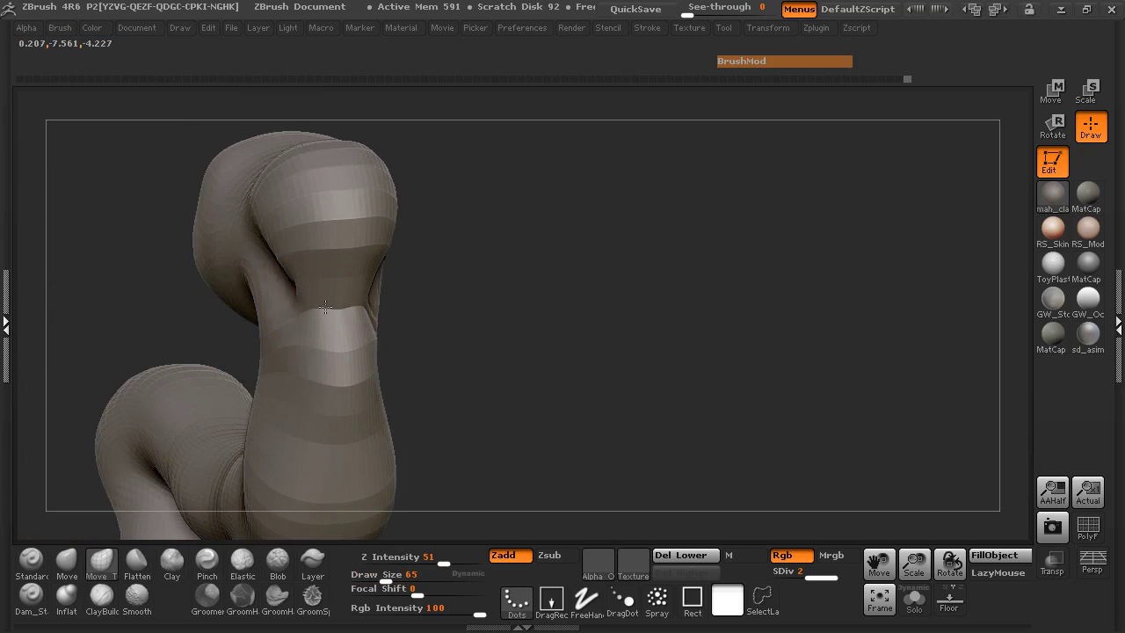
drag(514, 302, 221, 312)
mouse_move(302, 313)
shift+mouse_down()
mouse_move(319, 302)
mouse_move(298, 318)
shift+mouse_up()
mouse_move(247, 326)
mouse_down()
mouse_move(436, 307)
mouse_move(328, 309)
mouse_up()
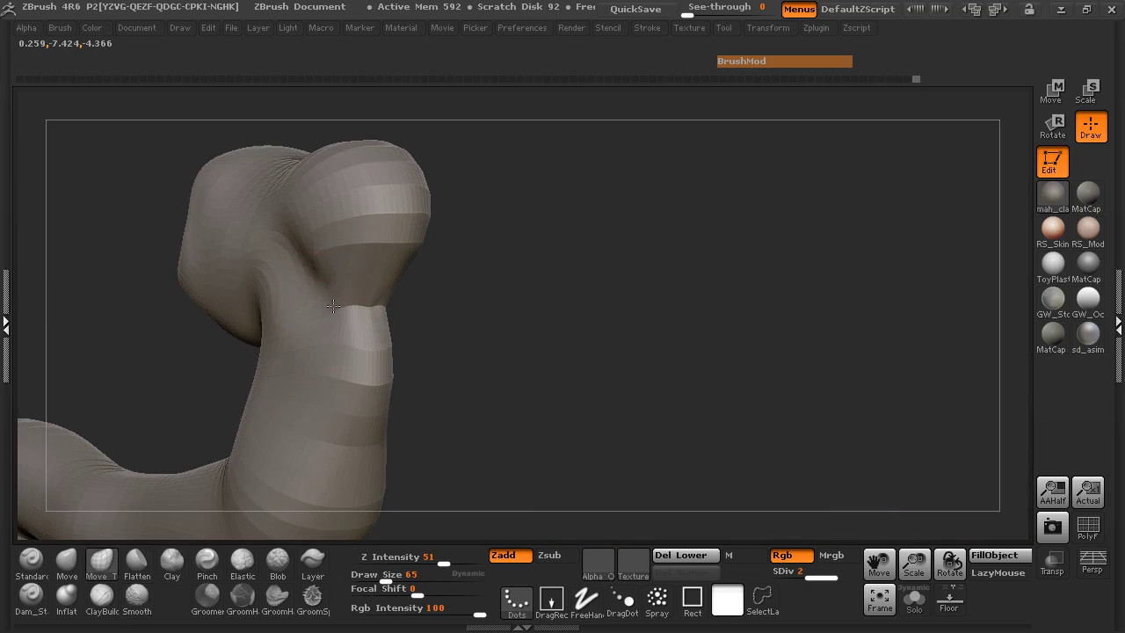
Step: Build up the upper eyelid rim with ClayBuildup at Z Intensity 5 and smooth the added volume
drag(206, 330, 673, 316)
ctrl+right_drag(675, 316, 836, 286)
drag(837, 286, 782, 274)
click(99, 604)
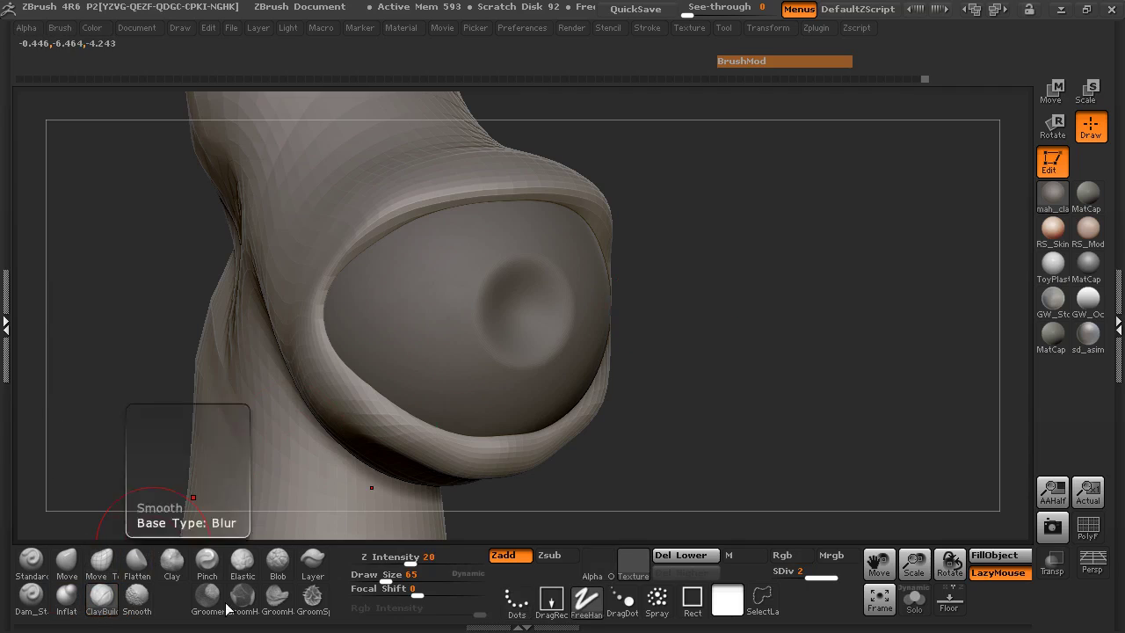
drag(411, 557, 383, 557)
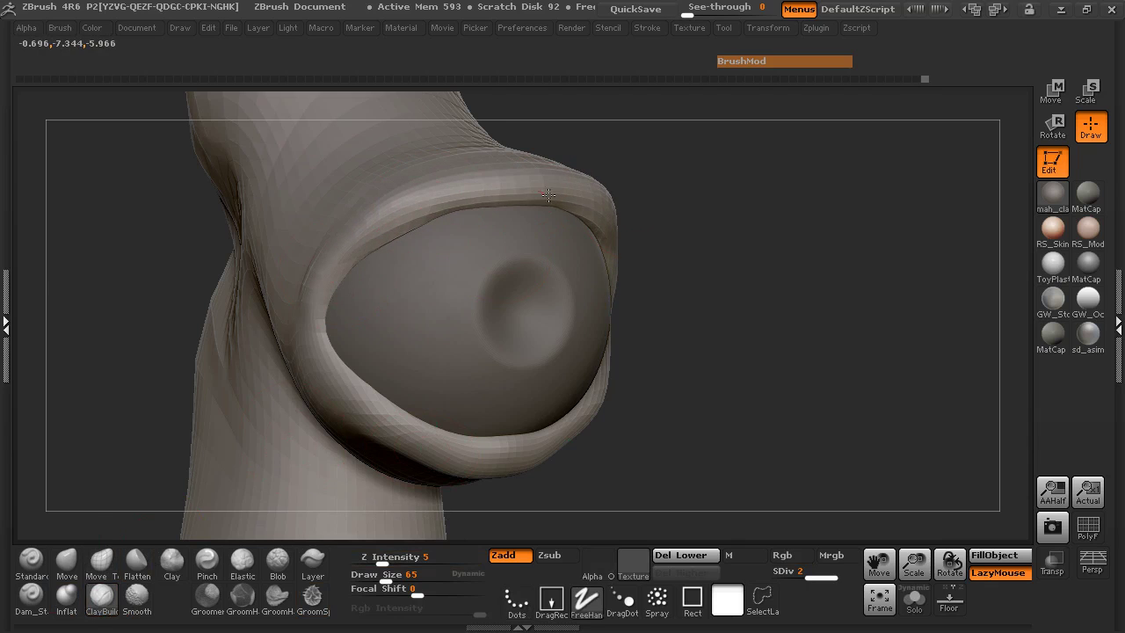
right_drag(555, 197, 598, 215)
shift+drag(461, 211, 416, 220)
shift+drag(337, 255, 536, 187)
mouse_move(601, 214)
mouse_down()
mouse_move(670, 206)
mouse_move(613, 236)
mouse_move(589, 233)
mouse_up()
Step: Build up the lower eyelid rim along the eye and smooth it
drag(684, 294, 312, 305)
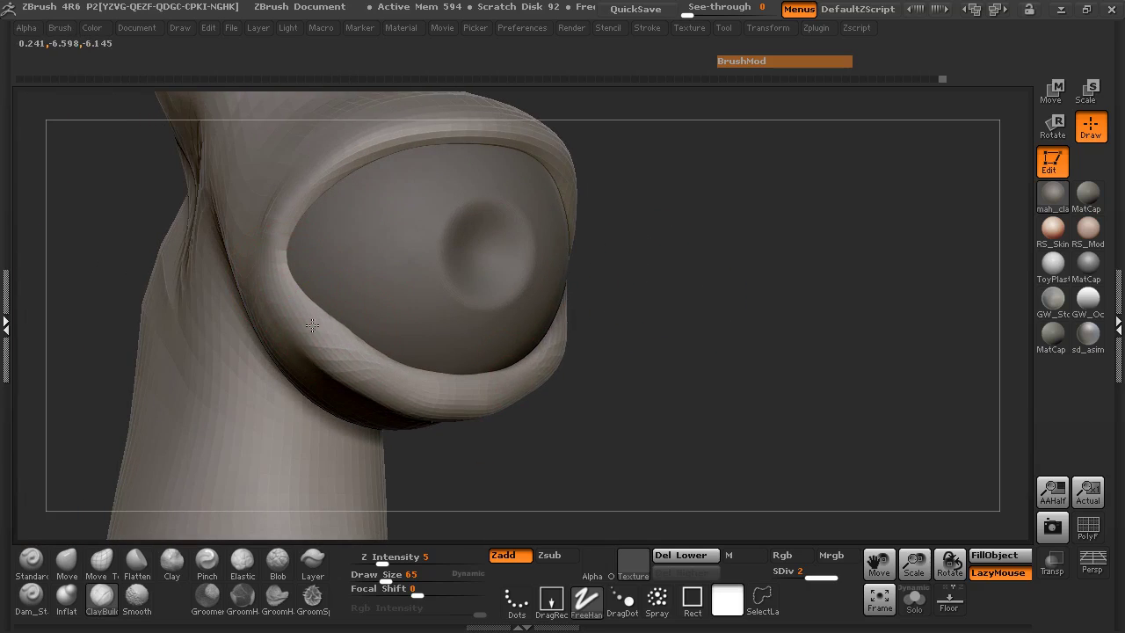
drag(396, 378, 515, 376)
drag(629, 339, 351, 352)
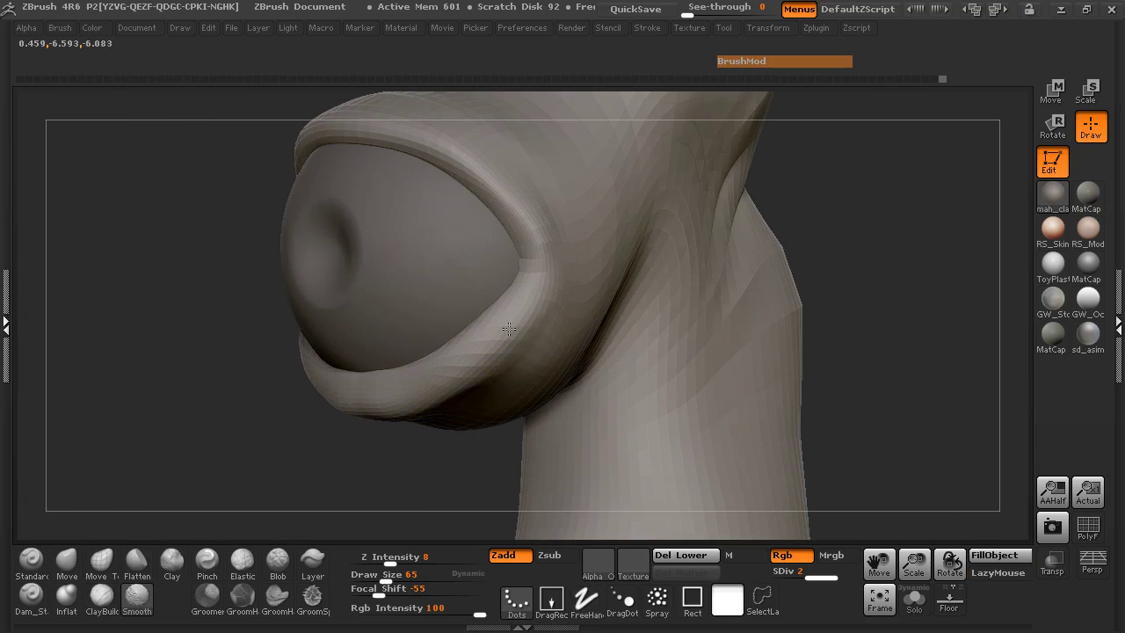
Step: Reshape the lower eyelid and its outer corner around the eye using Move Topological with draw size 115
mouse_move(236, 399)
mouse_down()
mouse_move(220, 394)
mouse_move(548, 343)
mouse_move(440, 373)
mouse_up()
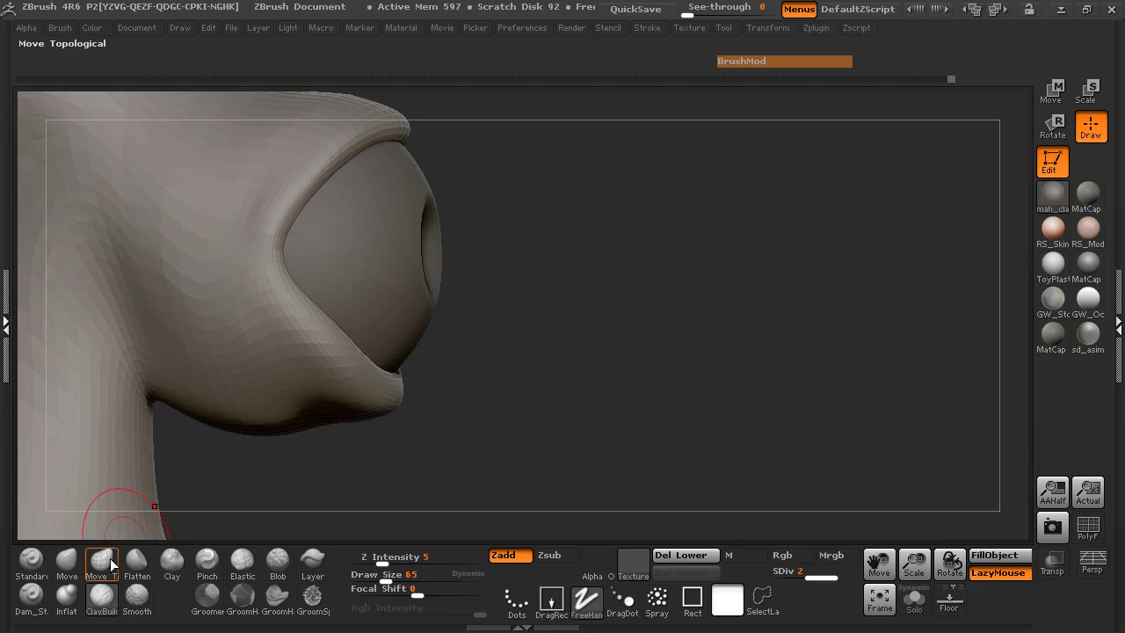
click(107, 559)
key(space)
drag(371, 354, 381, 354)
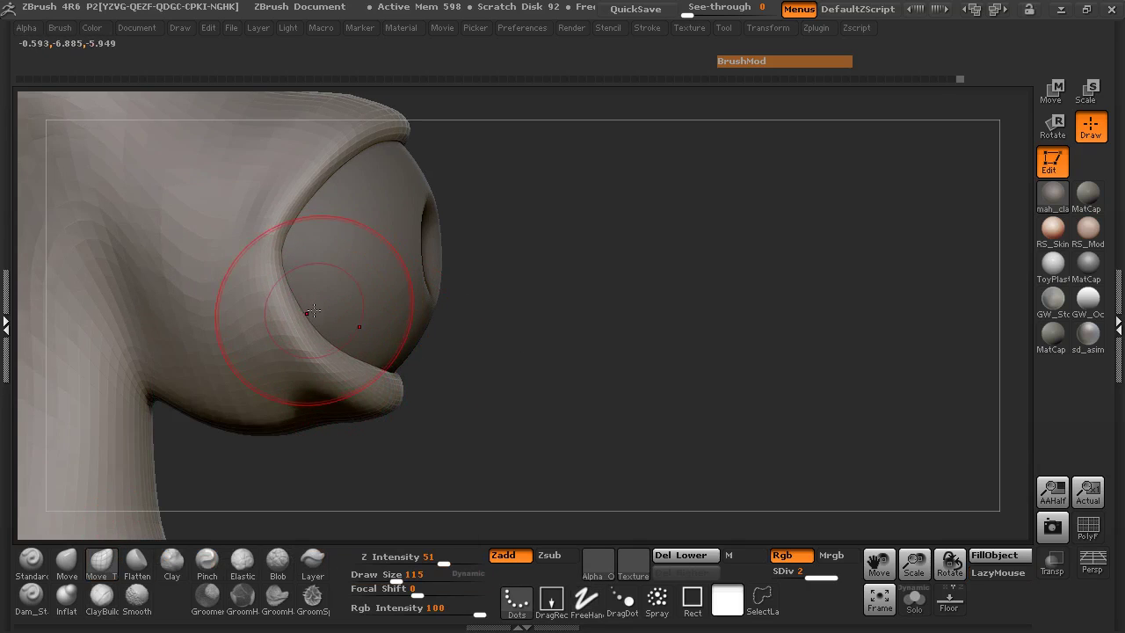
mouse_move(493, 377)
mouse_down()
mouse_move(189, 345)
mouse_move(248, 338)
mouse_up()
mouse_move(402, 347)
mouse_down()
mouse_move(403, 361)
mouse_move(353, 364)
mouse_move(223, 248)
mouse_move(245, 230)
mouse_up()
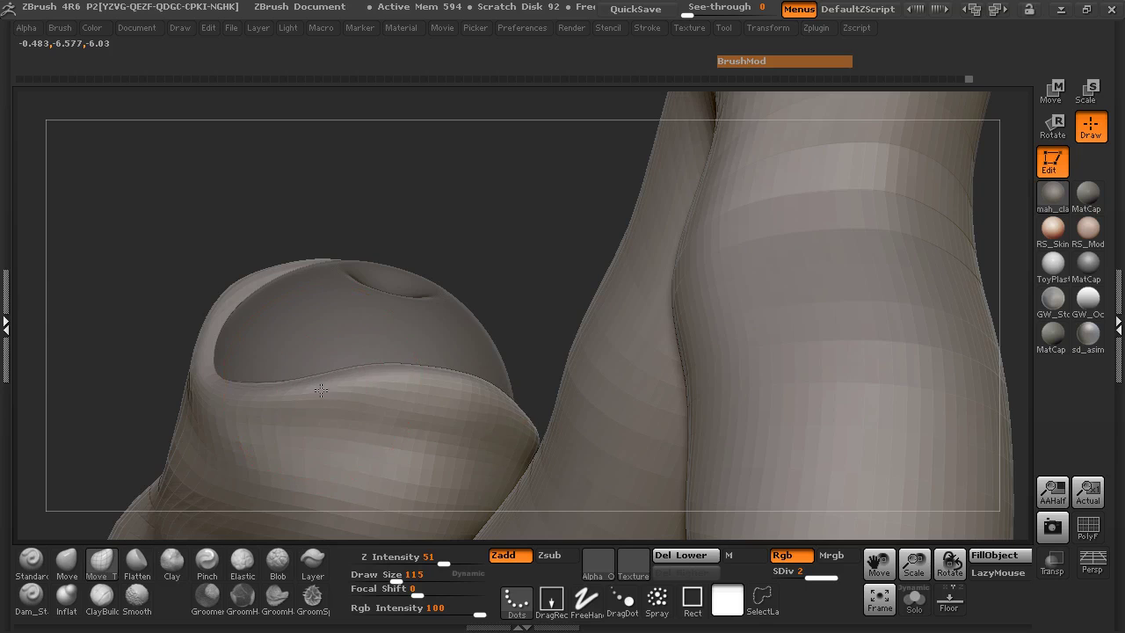
mouse_move(98, 314)
mouse_down()
mouse_move(477, 307)
mouse_move(439, 268)
mouse_move(424, 364)
mouse_move(399, 366)
mouse_up()
drag(318, 384, 308, 379)
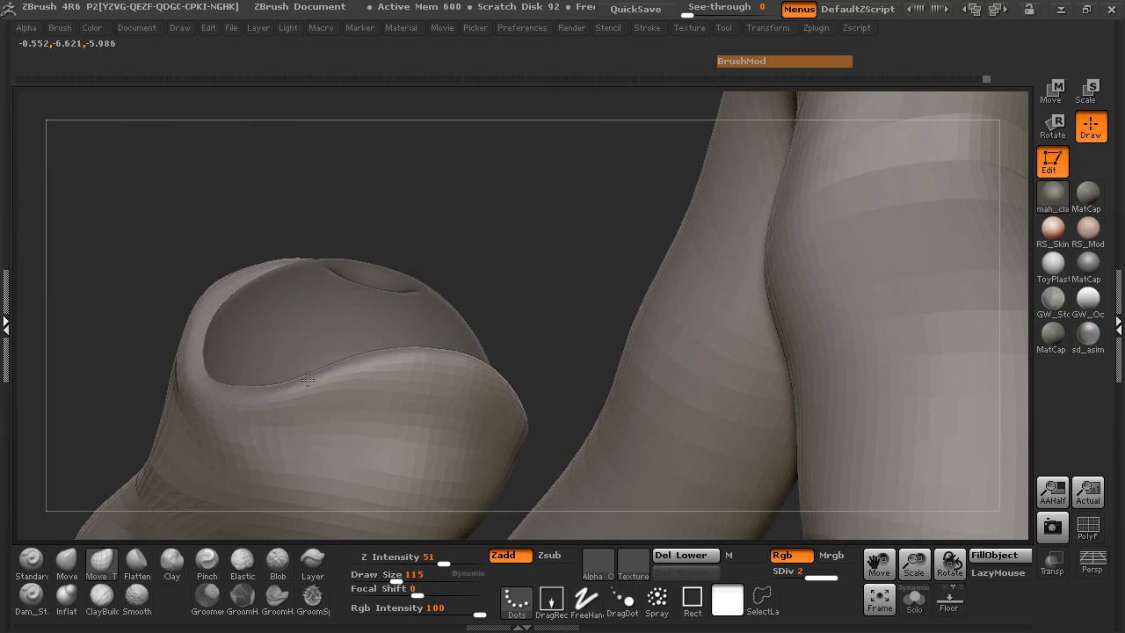
mouse_move(59, 261)
mouse_down()
mouse_move(38, 409)
mouse_move(76, 384)
mouse_move(453, 367)
mouse_move(429, 371)
mouse_up()
Step: Carve into the side of the head behind the eyelid rim with Dam_Standard at Z Intensity 8
click(27, 597)
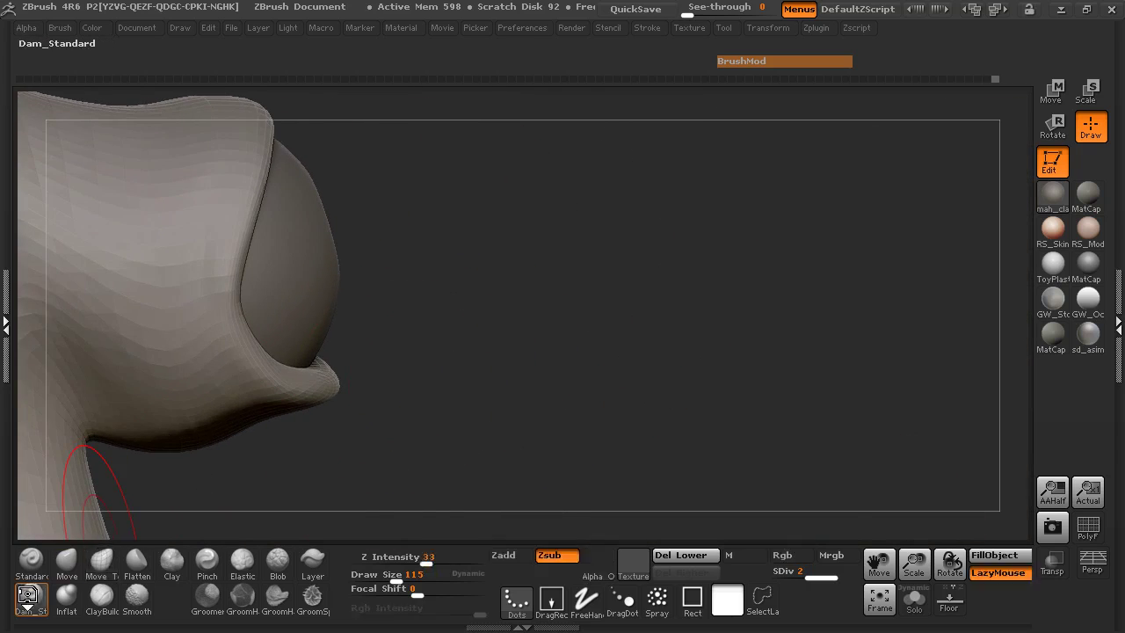
drag(420, 559, 387, 558)
drag(426, 295, 435, 259)
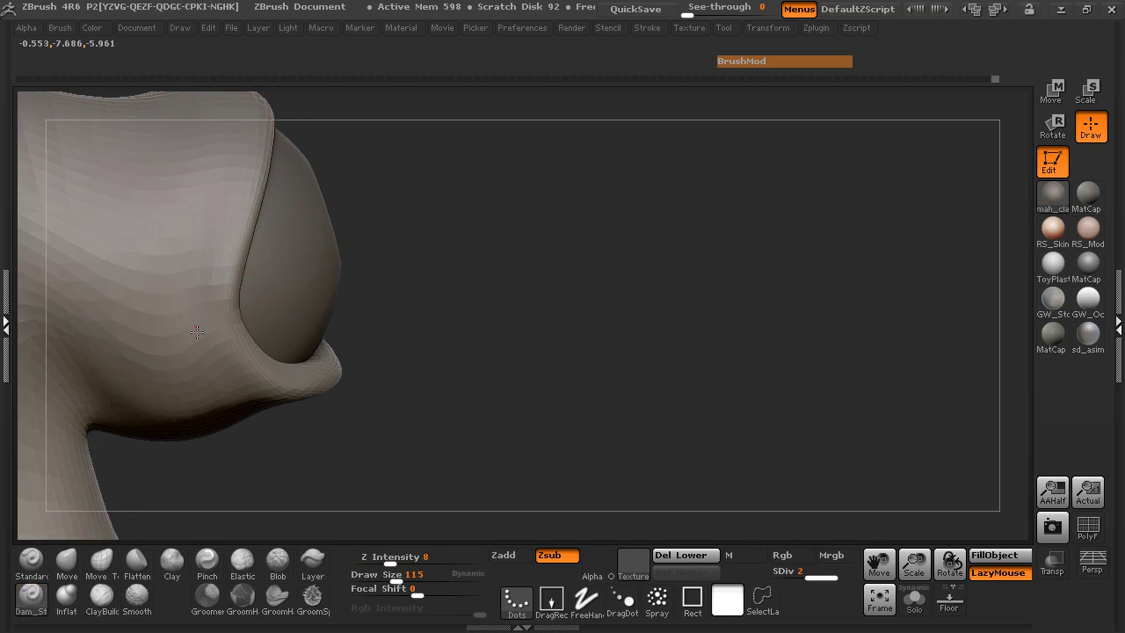
drag(211, 354, 185, 218)
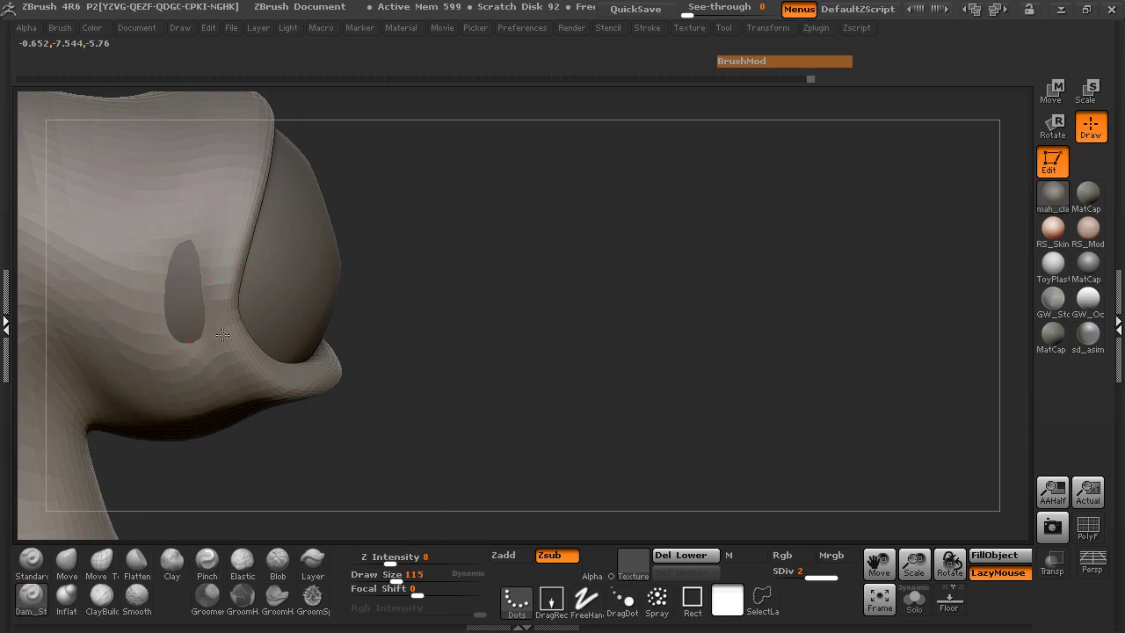
Step: Set Dam_Standard's draw size to 84 and carve the groove across the top of the head behind the eyelid
drag(443, 186, 432, 235)
mouse_move(517, 231)
alt+mouse_down()
mouse_move(540, 276)
mouse_move(537, 303)
alt+mouse_up()
key(space)
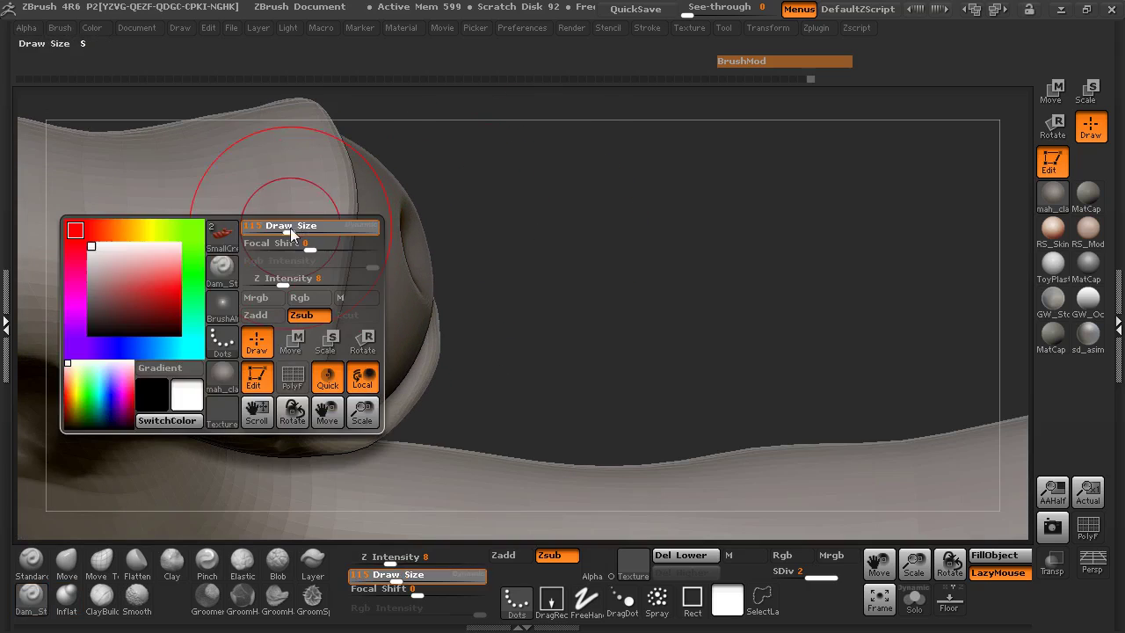
drag(289, 233, 278, 233)
drag(264, 131, 267, 143)
drag(286, 217, 289, 213)
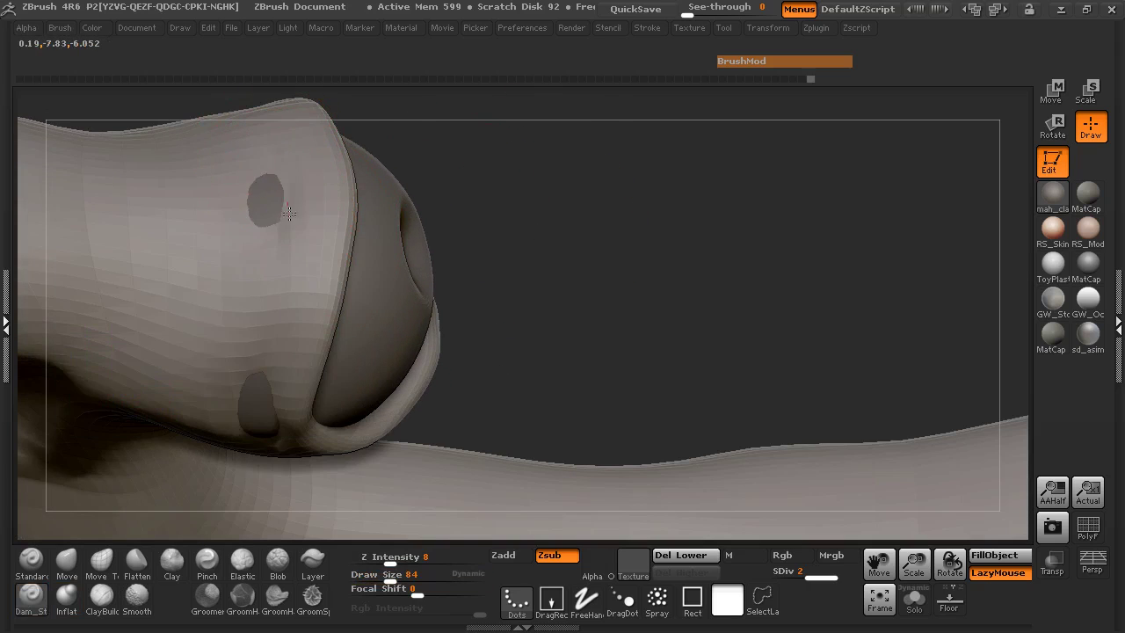
drag(521, 276, 386, 295)
drag(35, 396, 83, 385)
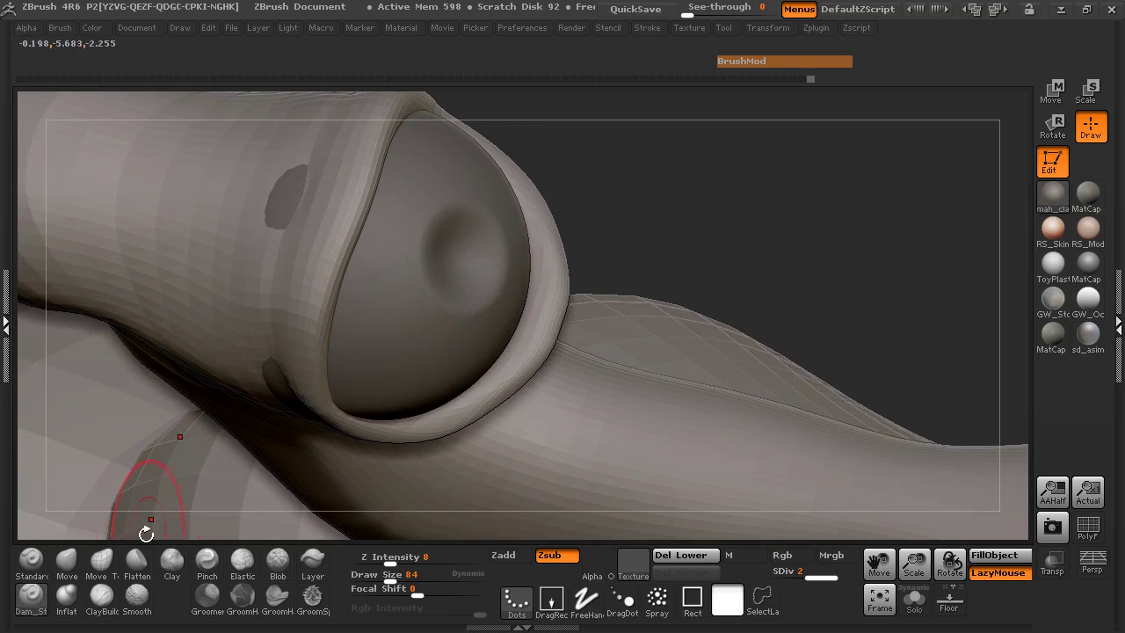
Step: Pull the skin behind the eyelid outward over the protruding eye sphere using Move Topological with draw size 106
click(101, 563)
drag(664, 164, 649, 215)
key(space)
drag(296, 189, 278, 185)
mouse_move(1000, 74)
mouse_down()
mouse_move(682, 320)
mouse_move(440, 396)
mouse_up()
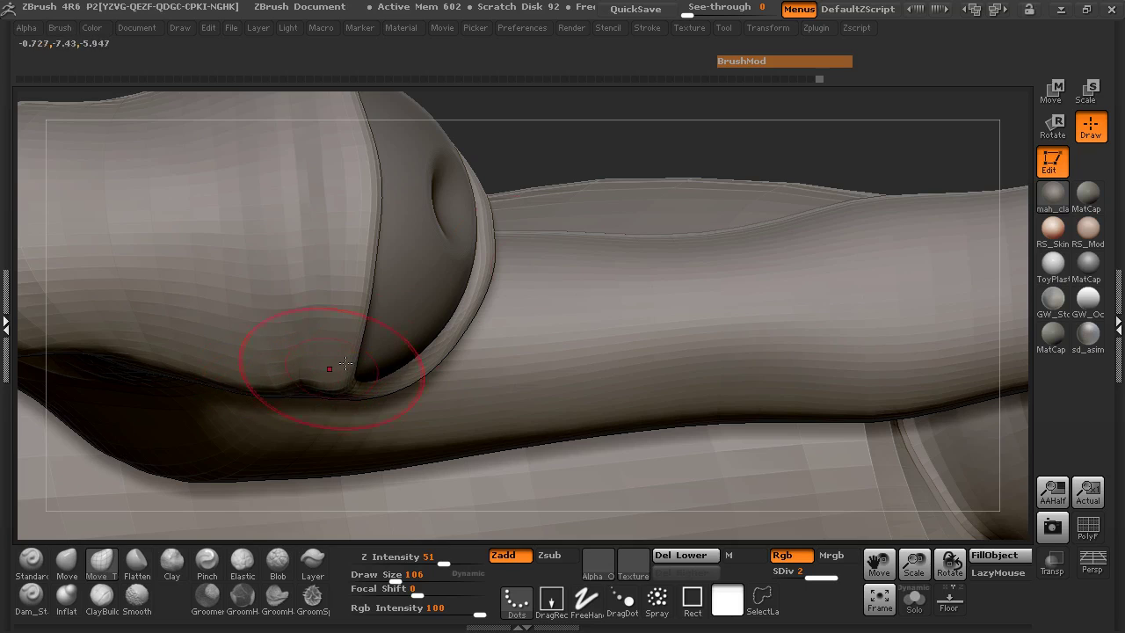
mouse_move(636, 220)
mouse_down()
mouse_move(623, 234)
mouse_move(768, 261)
mouse_move(725, 366)
mouse_up()
drag(201, 230, 225, 251)
mouse_move(156, 256)
mouse_down()
mouse_move(153, 214)
mouse_move(108, 189)
mouse_up()
Step: Carve into the side of the head behind the eyelid with Dam_Standard at Z Intensity 10 and smooth the area
click(32, 598)
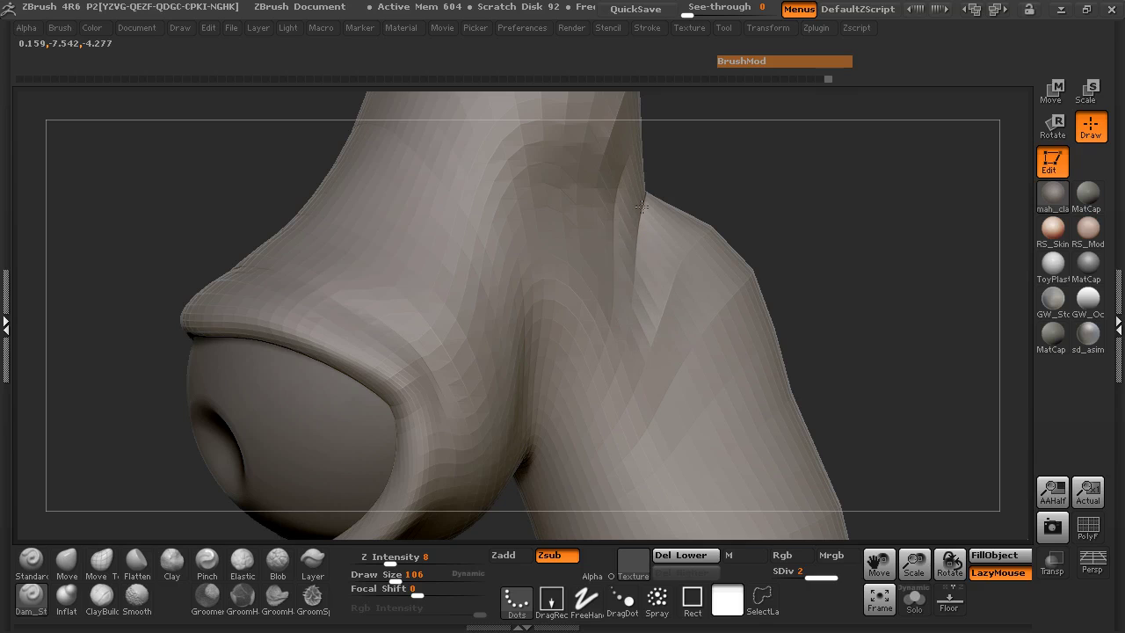
drag(826, 222, 770, 249)
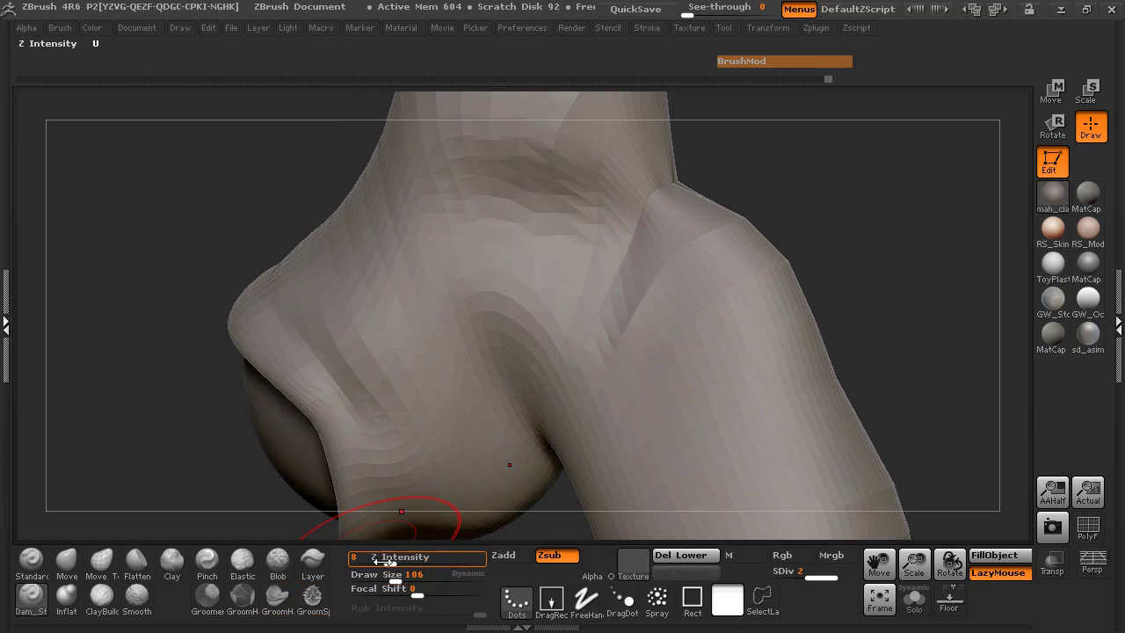
drag(380, 562, 393, 559)
drag(127, 272, 151, 270)
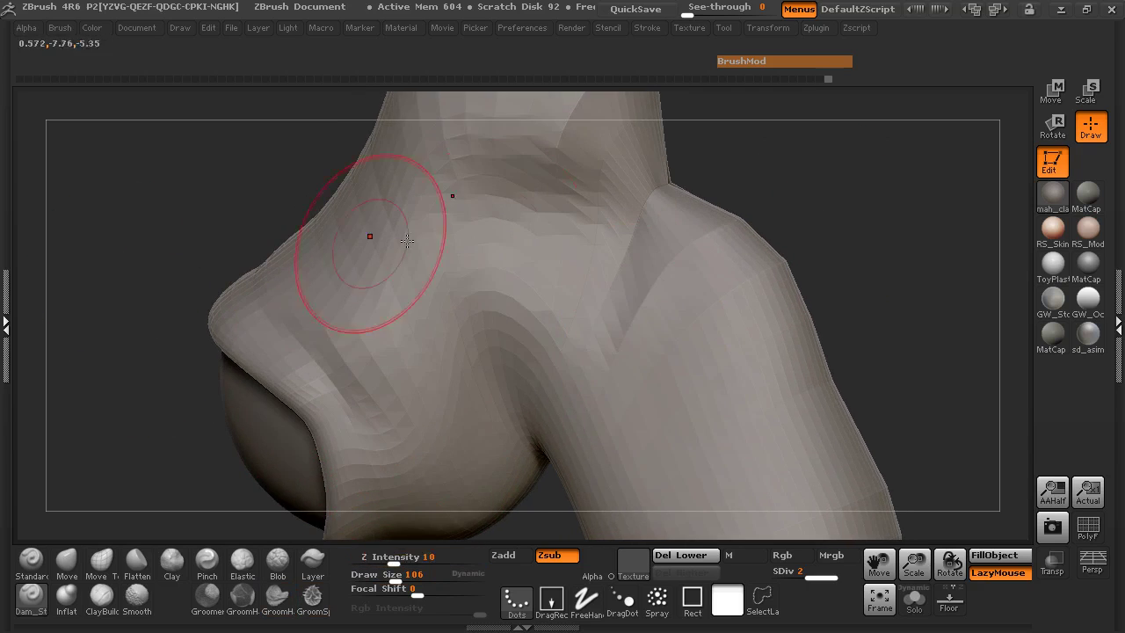
drag(623, 244, 611, 295)
shift+drag(635, 238, 663, 202)
mouse_move(164, 214)
mouse_down()
mouse_move(240, 186)
mouse_move(244, 199)
mouse_move(261, 197)
mouse_up()
Step: Reshape the back and sides of the head behind the eye with Move Topological at draw size 145
click(102, 563)
key(space)
drag(525, 219, 546, 226)
drag(437, 232, 684, 239)
drag(589, 256, 583, 233)
mouse_move(631, 206)
mouse_down()
mouse_move(681, 164)
mouse_move(702, 293)
mouse_up()
mouse_move(583, 255)
mouse_down()
mouse_move(599, 248)
mouse_move(606, 266)
mouse_move(593, 269)
mouse_up()
drag(412, 288, 420, 282)
mouse_move(325, 250)
mouse_down()
mouse_move(438, 255)
mouse_move(384, 258)
mouse_up()
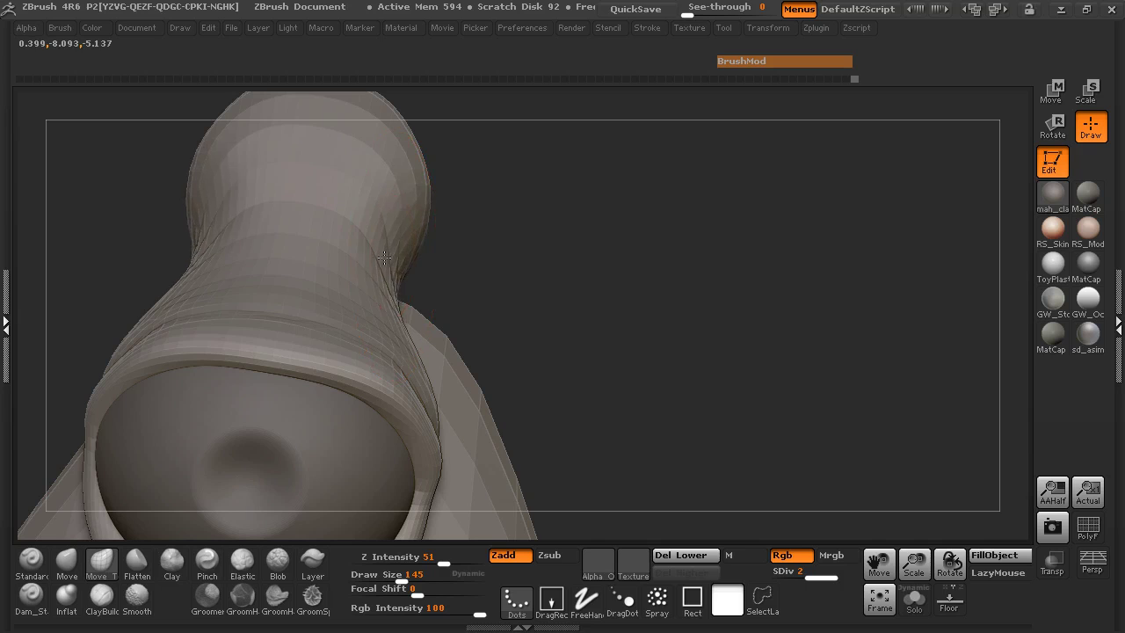
Step: Push in the underside of the bend at the neck's base with Move Topological at Z Intensity 46
drag(586, 268, 726, 311)
ctrl+right_drag(726, 311, 530, 326)
alt+drag(593, 295, 422, 141)
ctrl+right_drag(457, 308, 322, 322)
drag(322, 321, 306, 298)
alt+drag(835, 384, 681, 385)
ctrl+right_drag(681, 385, 855, 404)
alt+drag(896, 304, 737, 204)
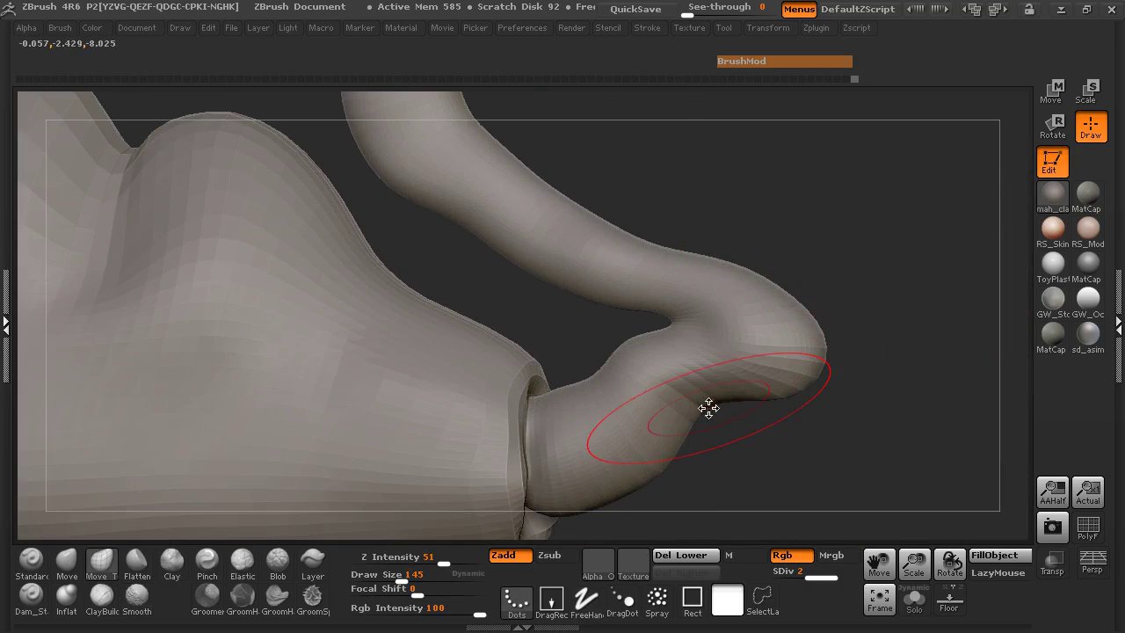
key(space)
drag(715, 408, 711, 409)
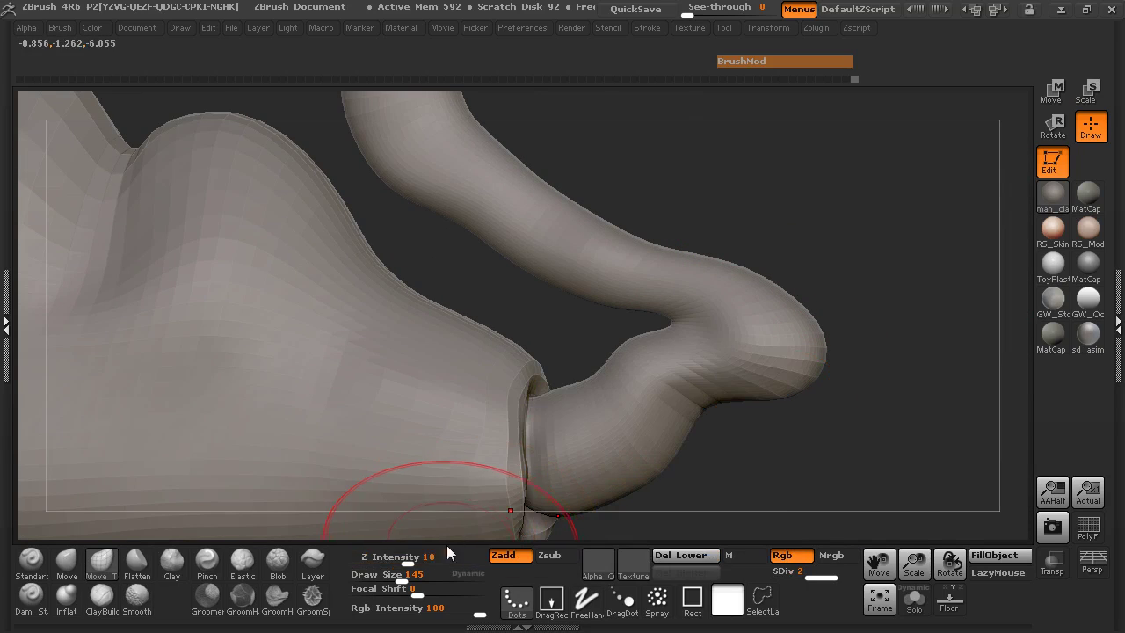
mouse_move(399, 565)
mouse_down()
mouse_move(390, 564)
mouse_move(440, 563)
mouse_up()
mouse_move(679, 422)
mouse_down()
mouse_move(666, 413)
mouse_move(677, 390)
mouse_up()
drag(726, 446, 785, 452)
Step: Refine the inner bend at the neck's base using Move Topological with draw size 97 and Z Intensity 55
key(space)
mouse_move(691, 396)
mouse_down()
mouse_move(706, 397)
mouse_move(698, 361)
mouse_move(685, 361)
mouse_up()
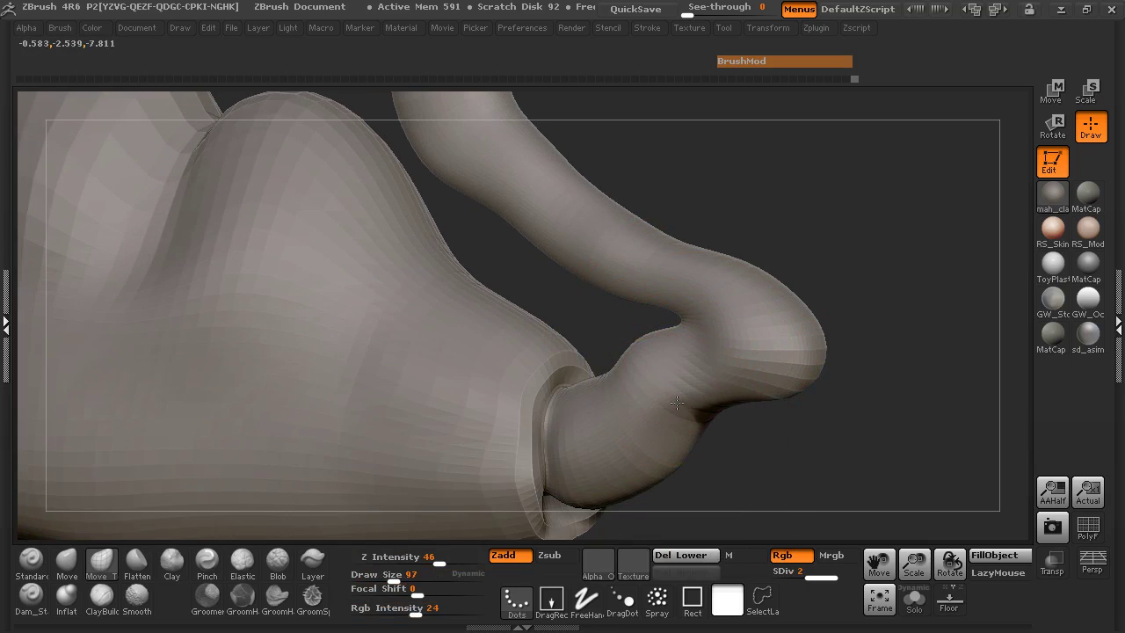
drag(439, 564, 447, 564)
drag(760, 465, 800, 435)
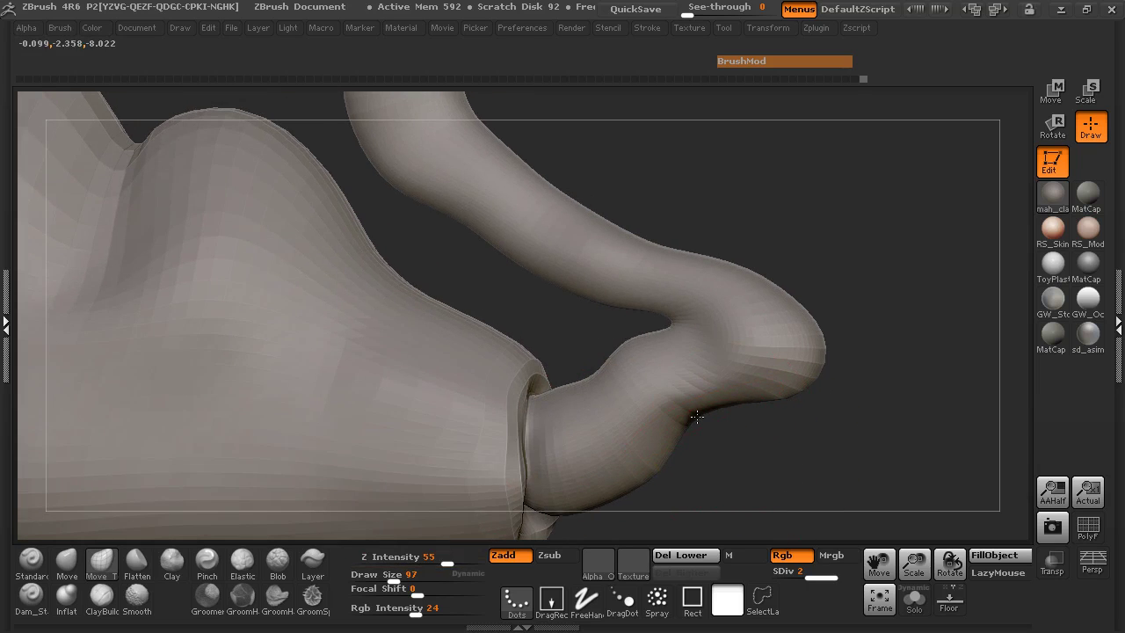
drag(741, 480, 642, 461)
drag(808, 404, 814, 269)
Step: Pull out a bulge on the back of the mid-neck with Move Topological at draw size 65 and smooth it
mouse_move(503, 306)
mouse_down()
mouse_move(485, 312)
mouse_move(446, 269)
mouse_up()
drag(640, 211, 568, 242)
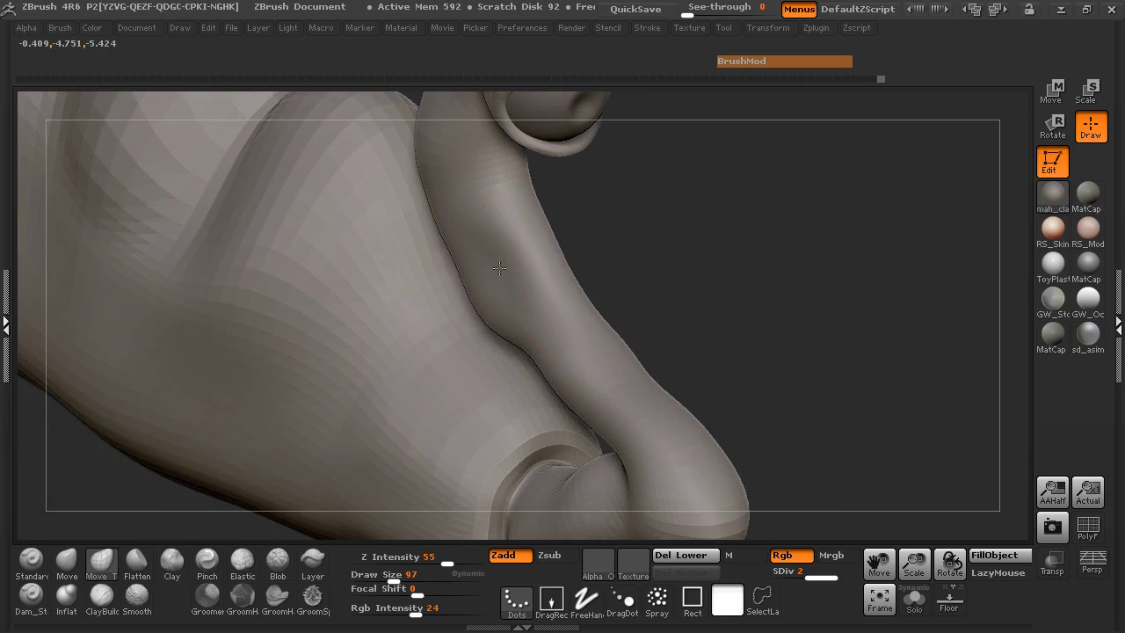
drag(562, 241, 482, 262)
key(space)
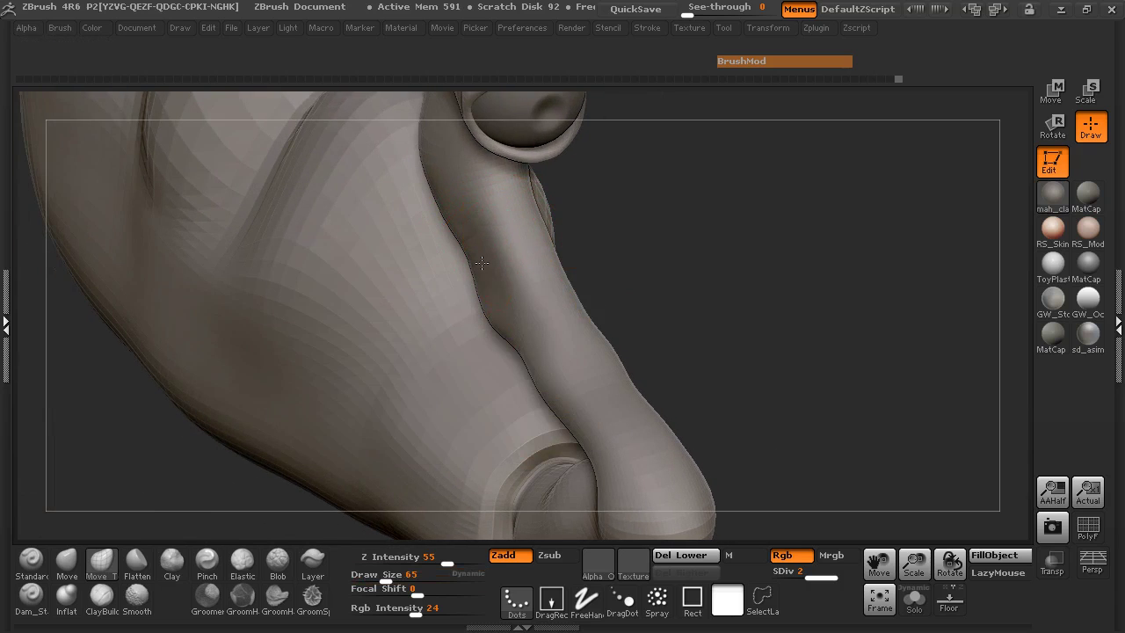
drag(594, 267, 642, 261)
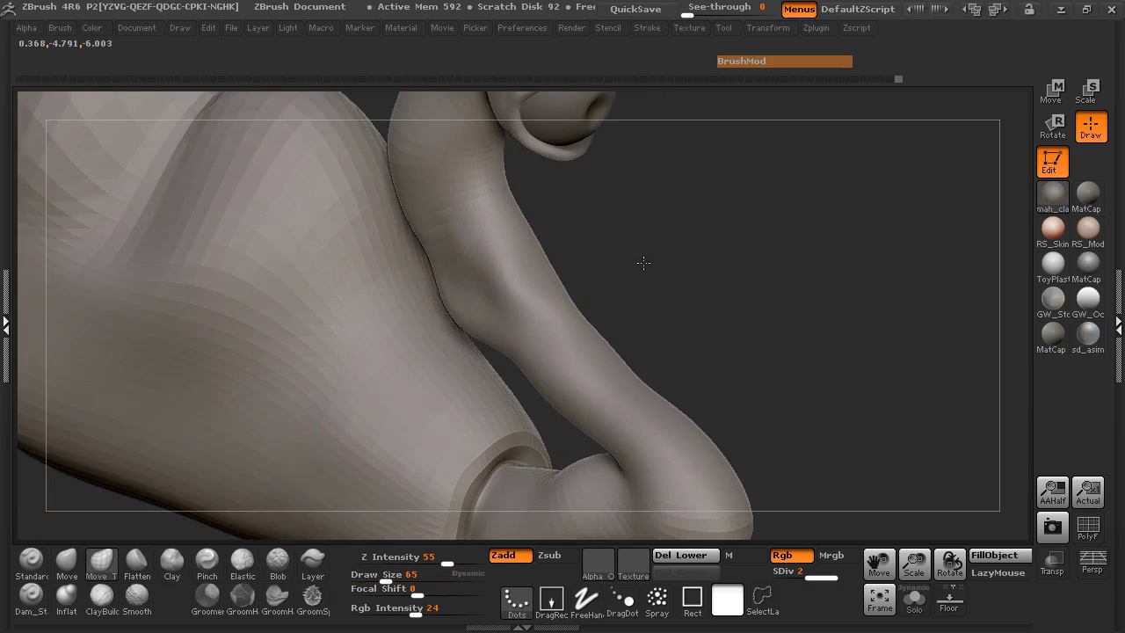
shift+drag(516, 266, 504, 248)
Step: Adjust the neck bulge's contour from several angles and smooth its transition into the neck
mouse_move(695, 331)
mouse_down()
mouse_move(788, 314)
mouse_move(763, 357)
mouse_move(769, 379)
mouse_move(823, 369)
mouse_move(897, 299)
mouse_move(895, 384)
mouse_up()
mouse_move(378, 240)
mouse_down()
mouse_move(401, 291)
mouse_move(352, 289)
mouse_move(384, 259)
mouse_move(454, 254)
mouse_move(479, 273)
mouse_up()
mouse_move(836, 243)
mouse_down()
mouse_move(813, 324)
mouse_move(769, 325)
mouse_up()
shift+drag(575, 266, 577, 272)
drag(782, 321, 606, 299)
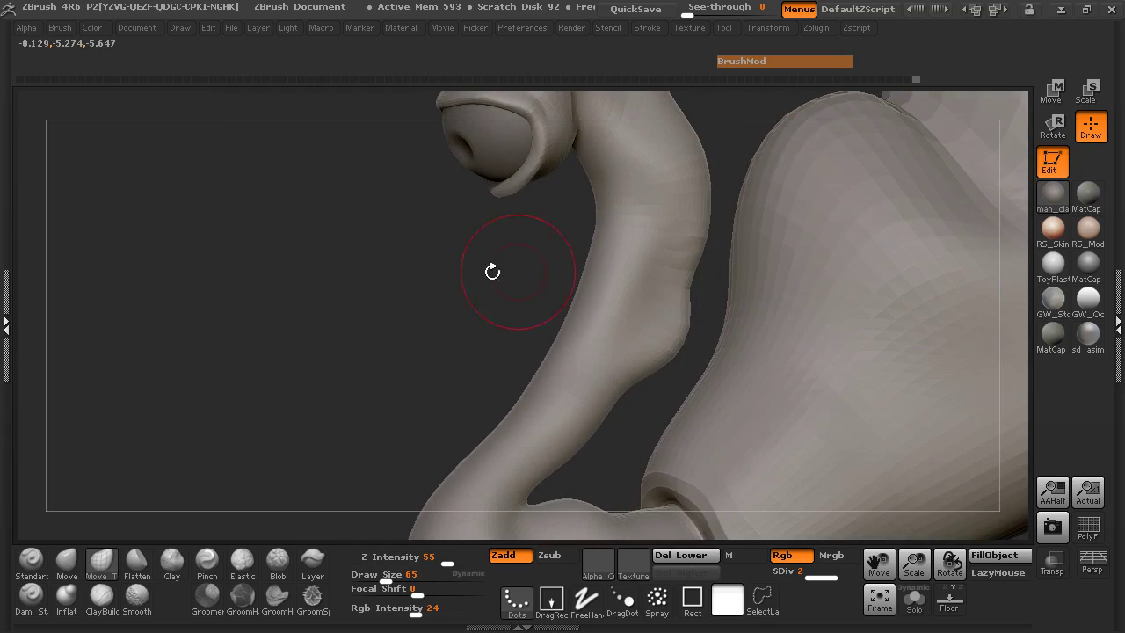
drag(439, 269, 354, 273)
drag(436, 249, 389, 286)
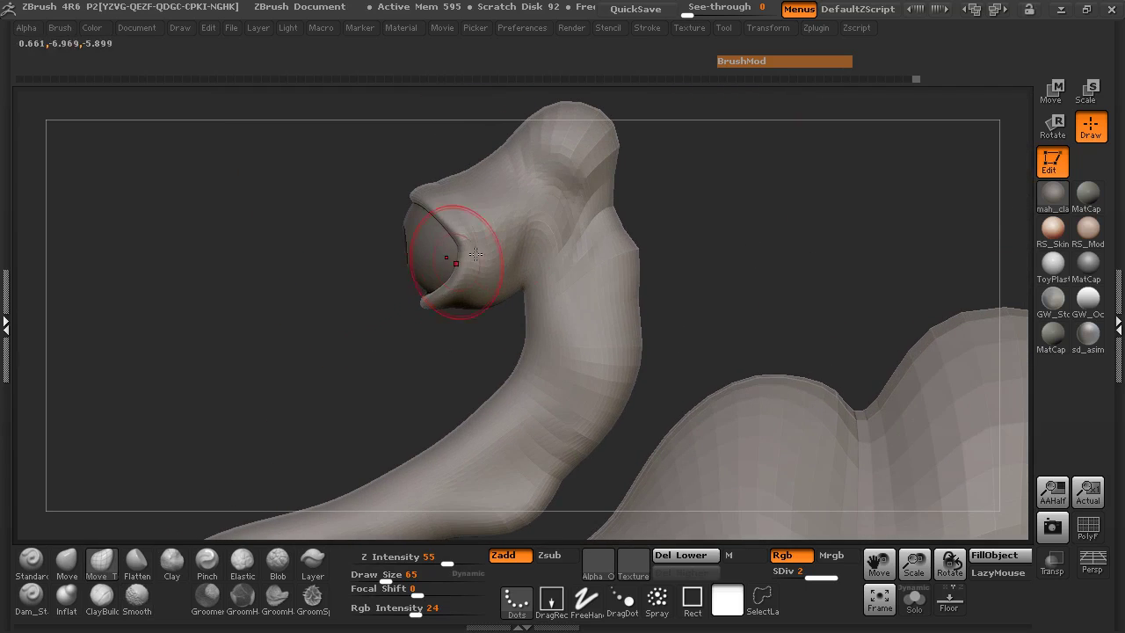
drag(688, 168, 565, 206)
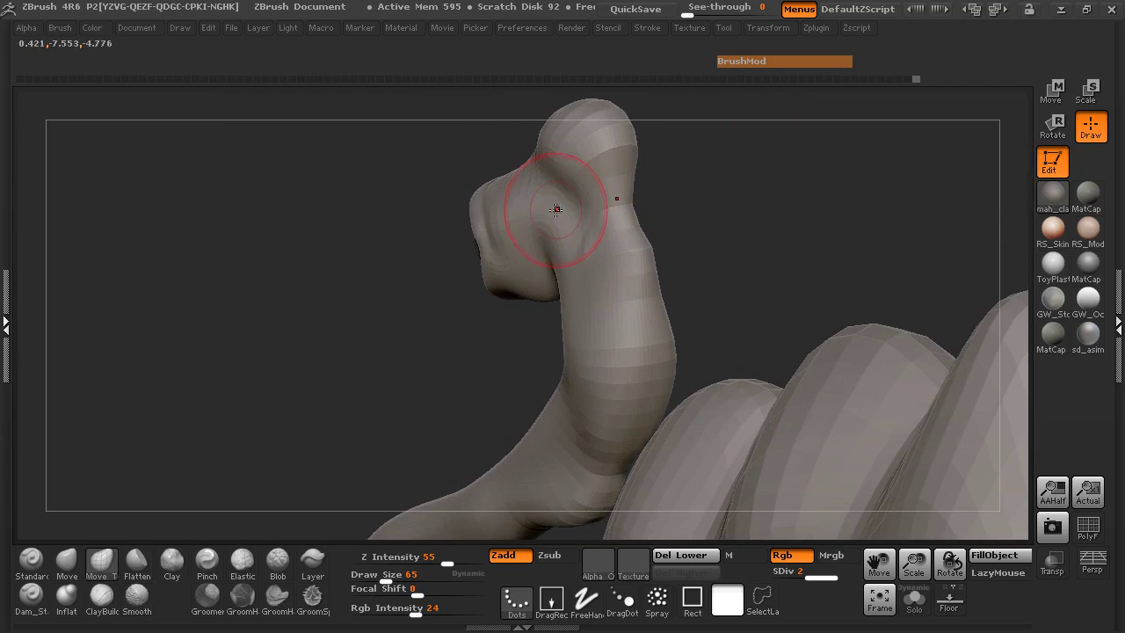
Step: Set the Standard brush to draw size 49 and Z Intensity 11, and subdivide the creature mesh to level 3
drag(399, 193, 319, 206)
right_drag(319, 207, 287, 220)
mouse_move(238, 272)
ctrl+right_down()
mouse_move(233, 325)
mouse_move(172, 300)
mouse_move(190, 345)
ctrl+right_up()
click(31, 560)
drag(410, 558, 396, 559)
right_drag(153, 226, 167, 241)
key(space)
drag(385, 173, 380, 172)
key(ctrl+d)
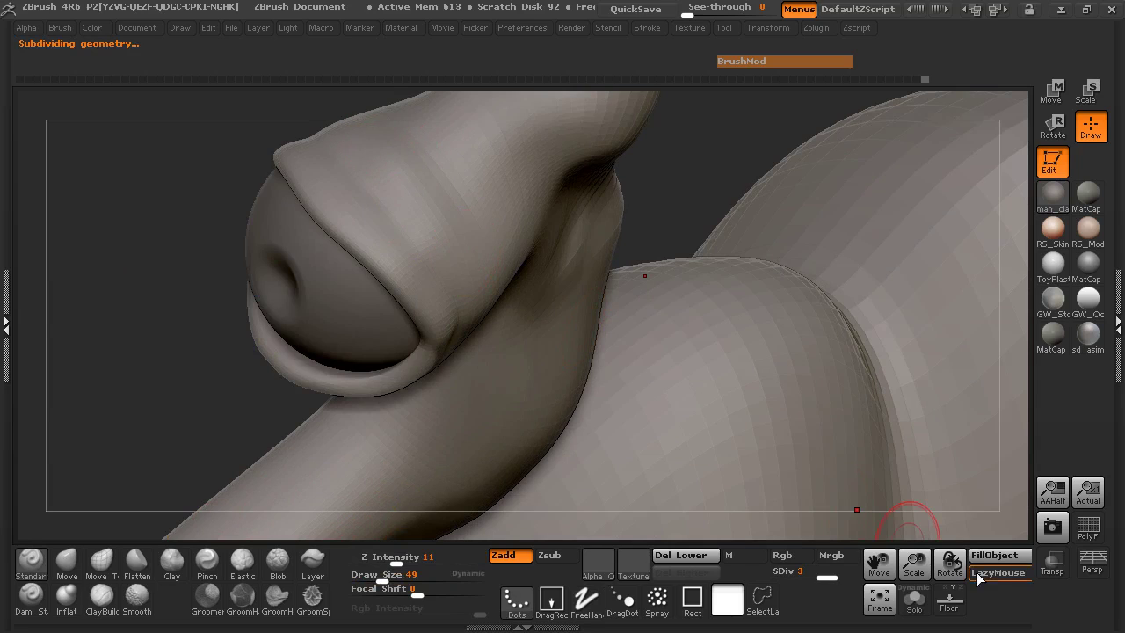
Step: Try building up a thick skin fold behind the upper eyelid with Standard at a high Z Intensity, and undo the stroke
drag(397, 564, 376, 563)
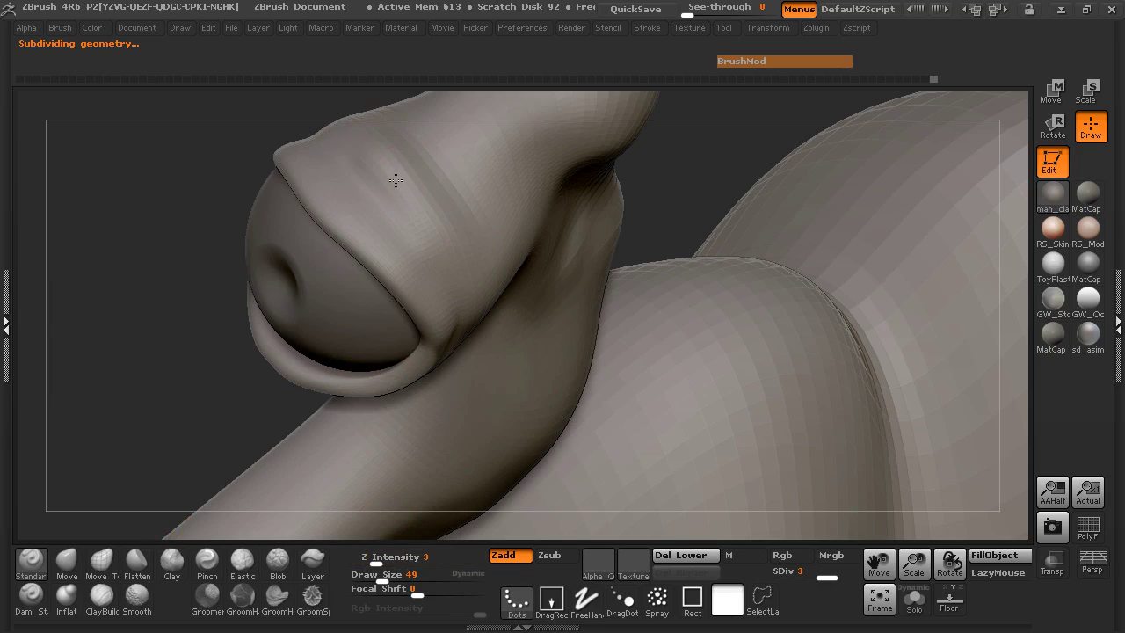
drag(375, 562, 435, 562)
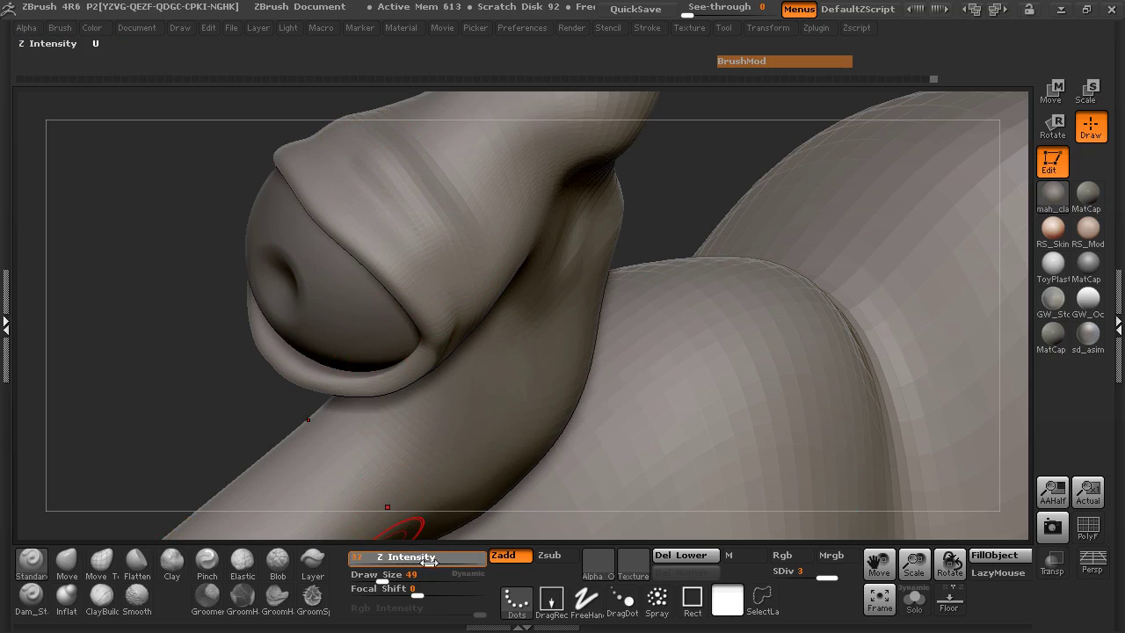
drag(374, 150, 456, 227)
drag(216, 302, 141, 191)
drag(185, 233, 542, 252)
drag(334, 215, 391, 217)
mouse_move(524, 178)
alt+mouse_down()
mouse_move(614, 300)
mouse_move(576, 294)
alt+mouse_up()
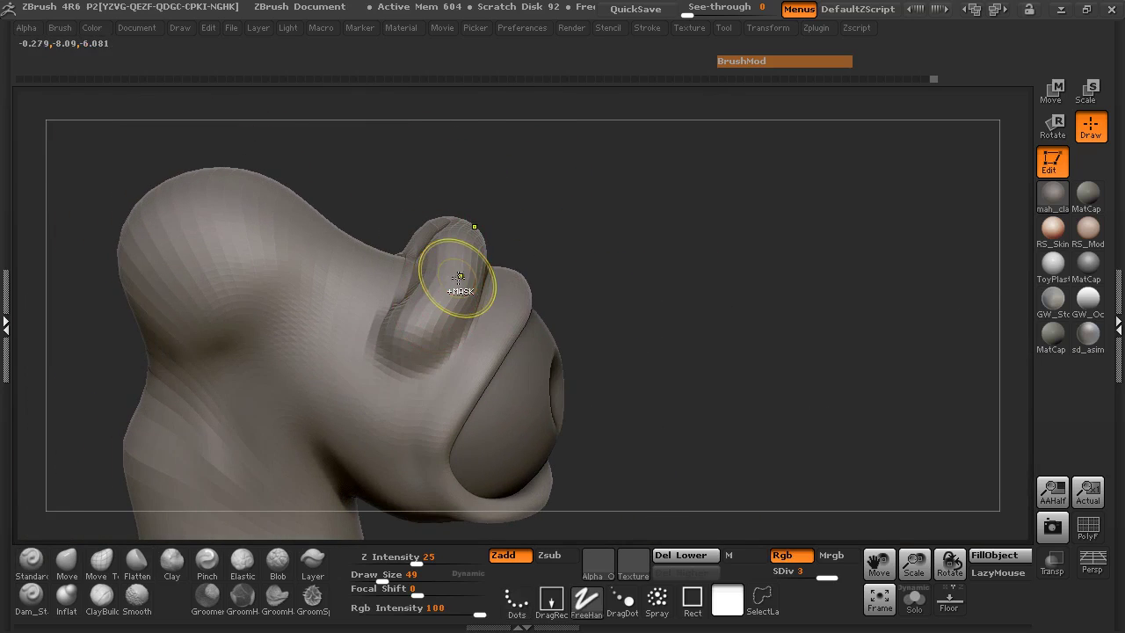
key(ctrl+z)
Step: Build a raised skin fold over the head behind the upper eyelid with Standard at Z Intensity 5 and smooth it
click(410, 560)
text(5)
drag(615, 285, 563, 307)
mouse_move(442, 273)
mouse_down()
mouse_move(458, 268)
mouse_move(410, 364)
mouse_up()
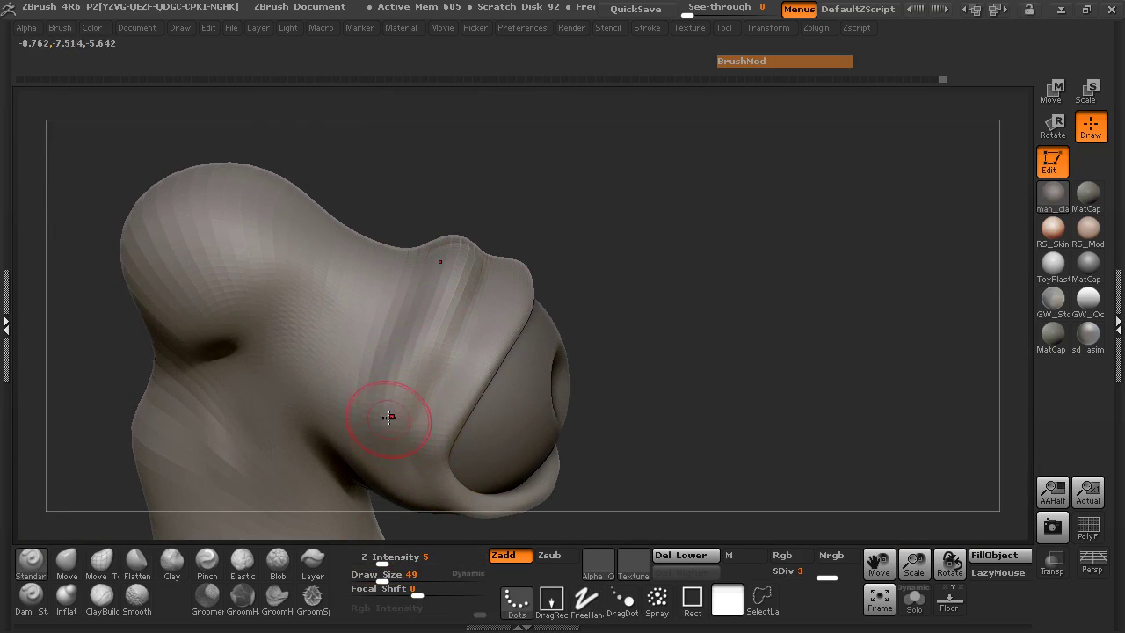
shift+drag(453, 257, 444, 285)
mouse_move(703, 318)
mouse_down()
mouse_move(208, 336)
mouse_move(210, 370)
mouse_move(264, 359)
mouse_up()
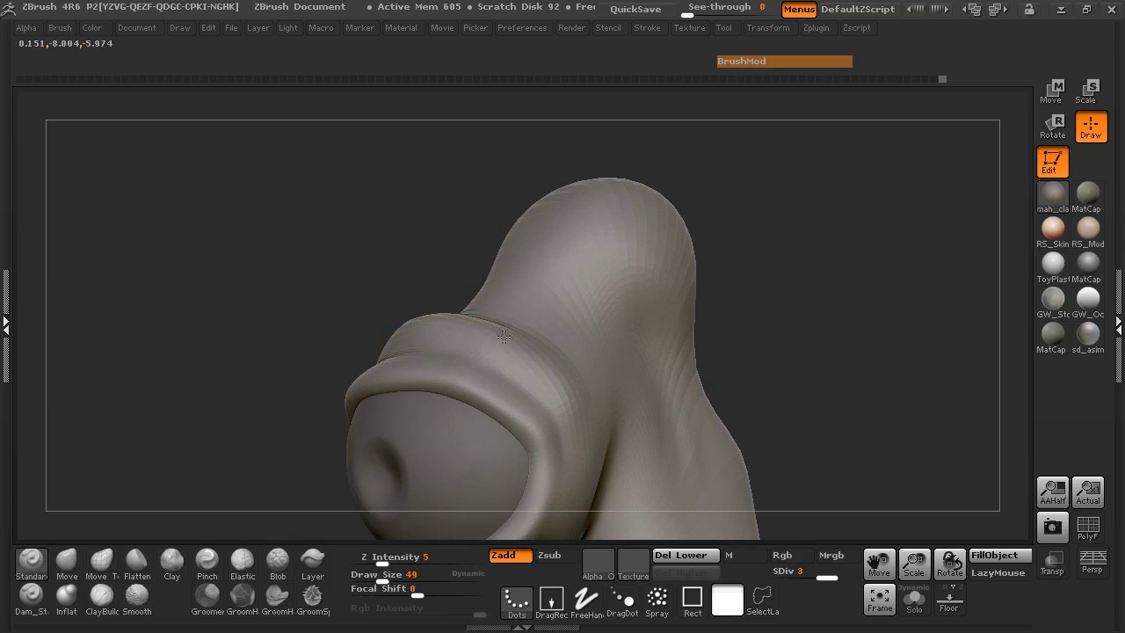
drag(290, 369, 676, 351)
shift+drag(369, 365, 397, 345)
Step: Extend the skin fold around the side of the head beneath the lower eyelid and smooth it
drag(665, 379, 660, 167)
mouse_move(367, 240)
mouse_down()
mouse_move(397, 276)
mouse_move(381, 280)
mouse_up()
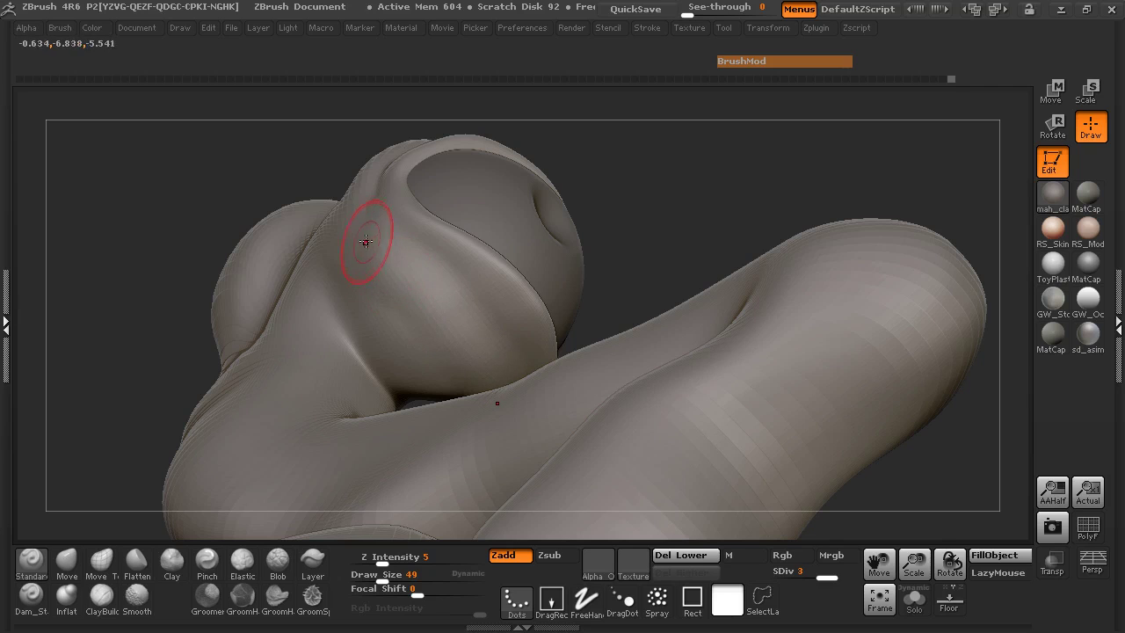
shift+drag(379, 263, 389, 271)
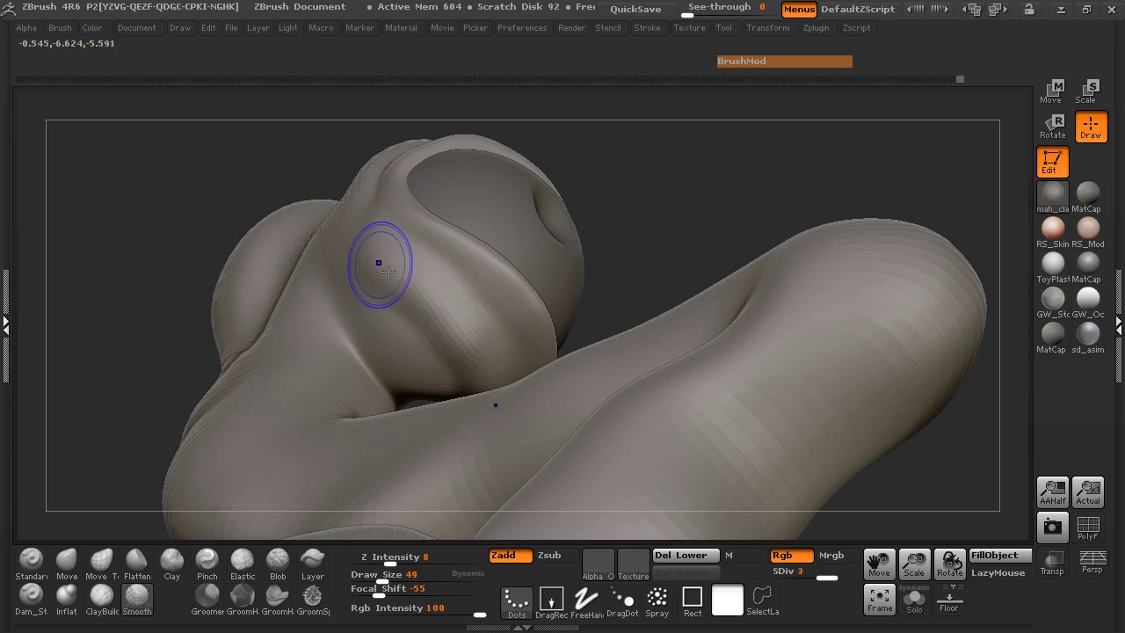
Step: Reshape the fold beneath the lower eyelid with Move Topological at draw size 110
mouse_move(673, 189)
mouse_down()
mouse_move(706, 256)
mouse_move(685, 289)
mouse_move(637, 296)
mouse_move(764, 249)
mouse_move(873, 319)
mouse_move(811, 219)
mouse_move(818, 239)
mouse_move(747, 260)
mouse_up()
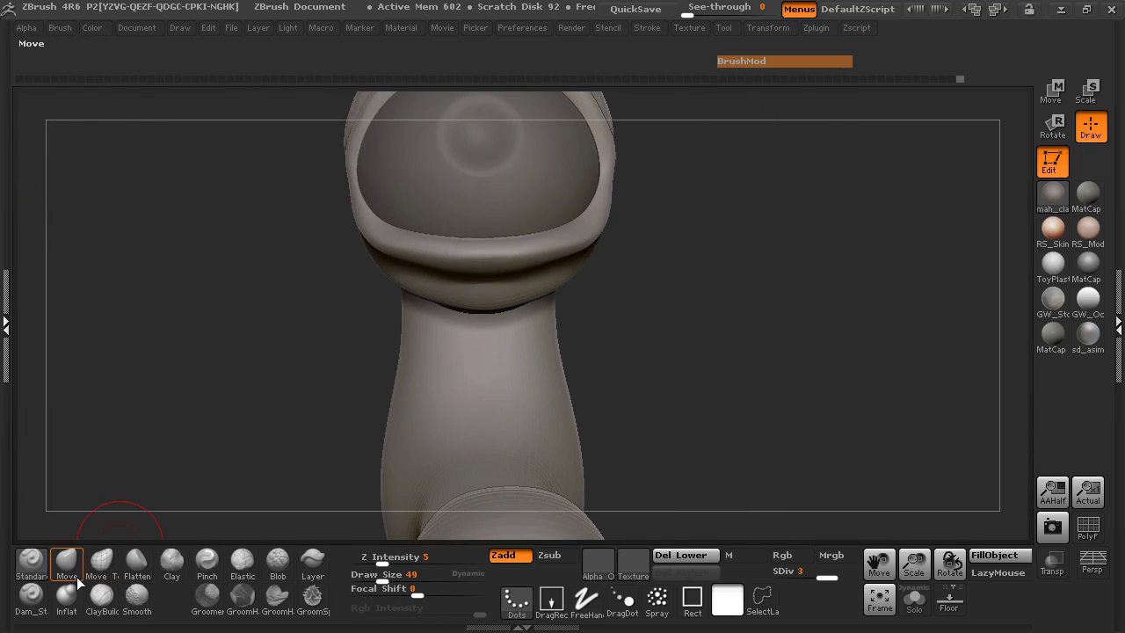
click(102, 563)
key(space)
drag(426, 292, 427, 292)
drag(308, 303, 345, 283)
drag(414, 284, 468, 294)
mouse_move(273, 312)
mouse_down()
mouse_move(482, 294)
mouse_move(468, 310)
mouse_up()
mouse_move(533, 290)
mouse_down()
mouse_move(523, 299)
mouse_move(600, 261)
mouse_up()
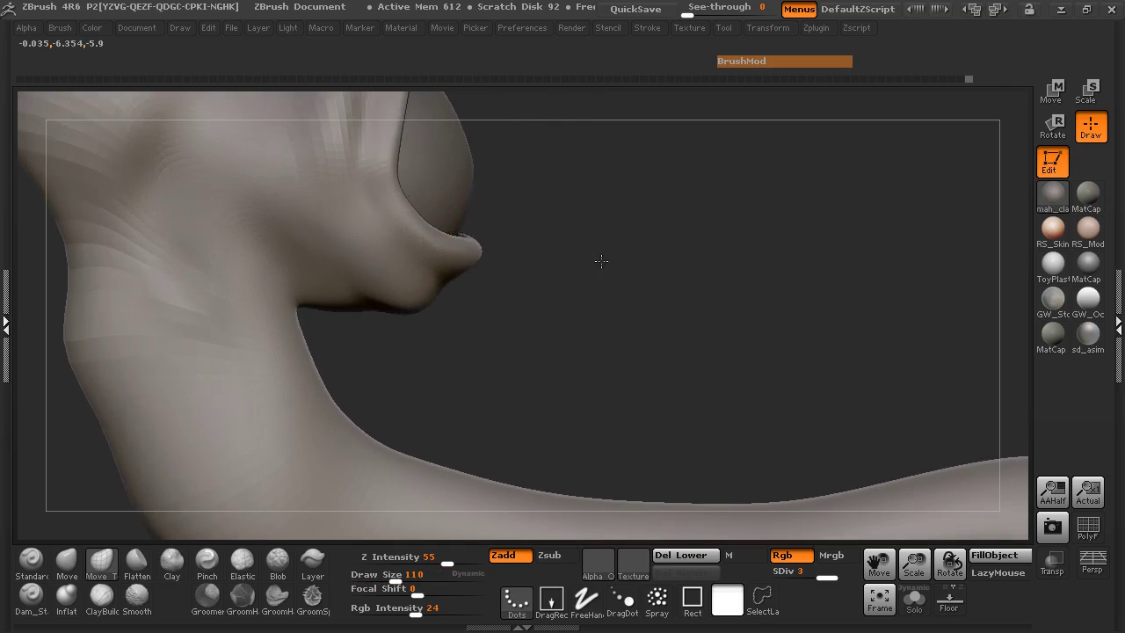
Step: Pull the front edge of the upper eyelid forward over the eye sphere
mouse_move(558, 164)
alt+mouse_down()
mouse_move(557, 294)
mouse_move(547, 284)
mouse_move(574, 290)
mouse_move(571, 280)
alt+mouse_up()
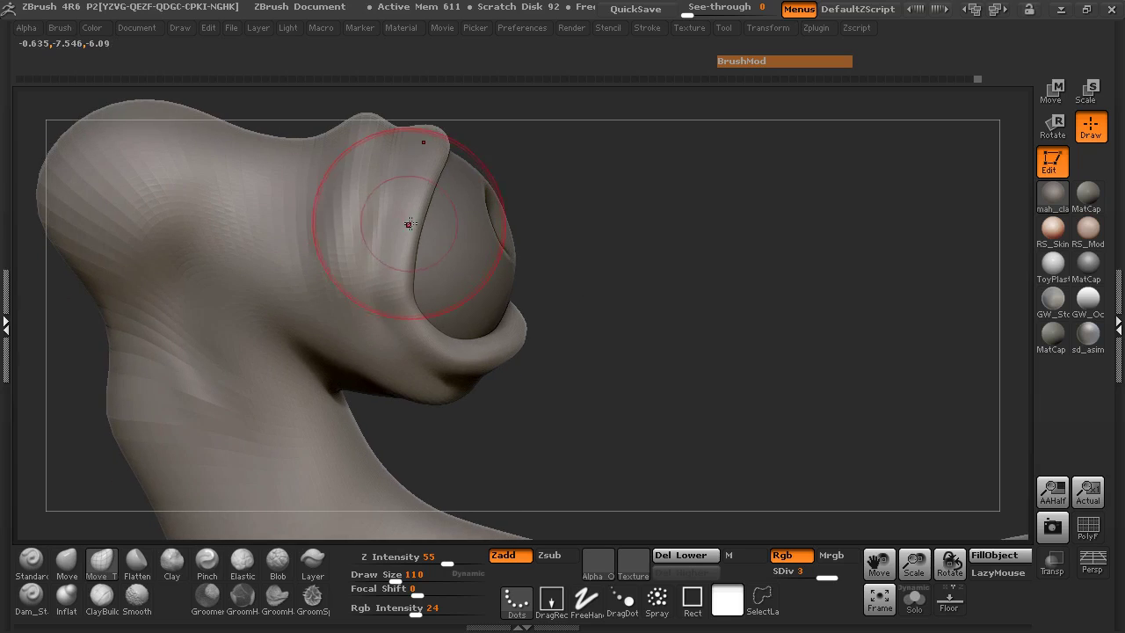
drag(435, 164, 451, 151)
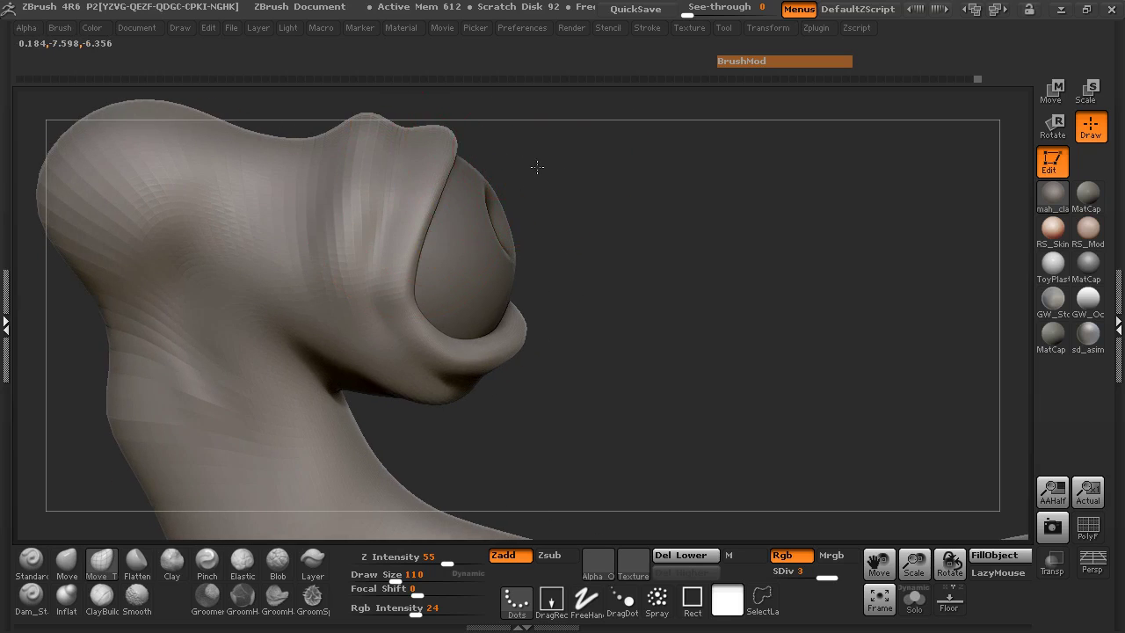
mouse_move(537, 167)
mouse_down()
mouse_move(453, 165)
mouse_move(471, 131)
mouse_move(535, 140)
mouse_up()
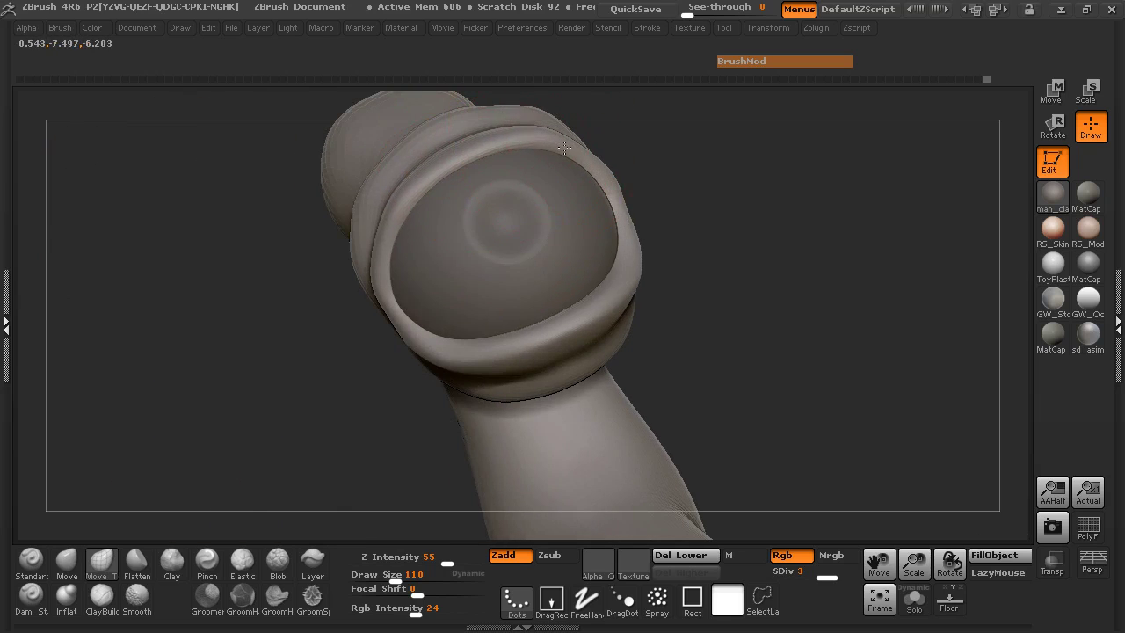
Step: Sharpen the upper eyelid's rim using Pinch with Z Intensity 6, draw size 49 and a FreeHand stroke
drag(702, 185, 461, 237)
mouse_move(298, 249)
mouse_down()
mouse_move(466, 272)
mouse_move(453, 294)
mouse_up()
click(208, 564)
alt+drag(188, 305, 256, 512)
drag(410, 558, 383, 558)
key(space)
drag(472, 332, 457, 334)
ctrl+right_drag(337, 409, 343, 492)
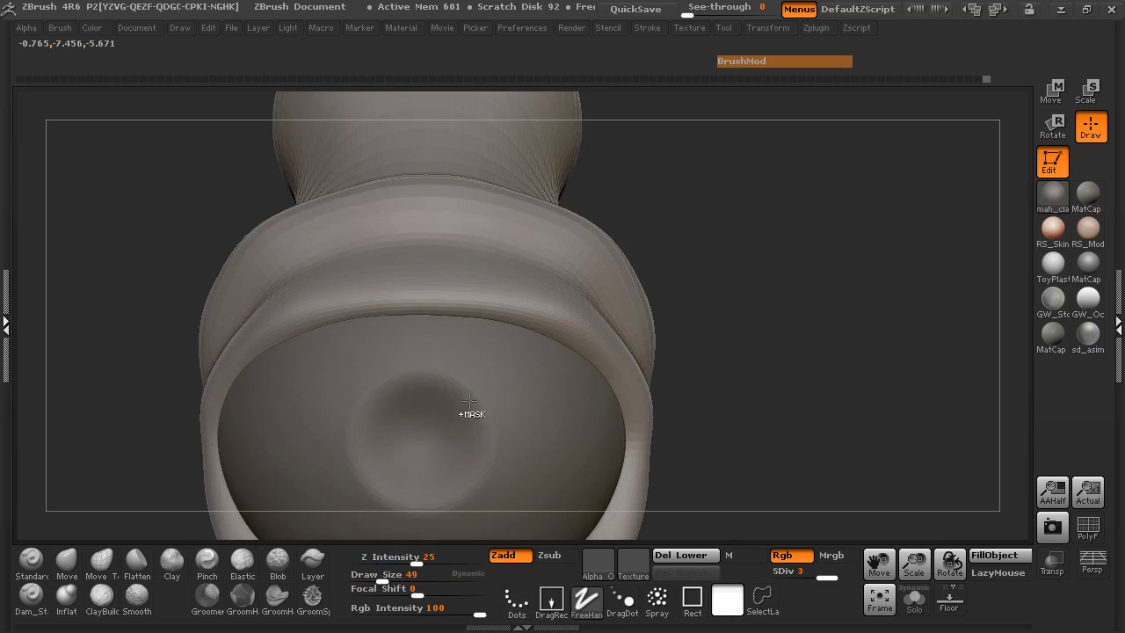
click(581, 599)
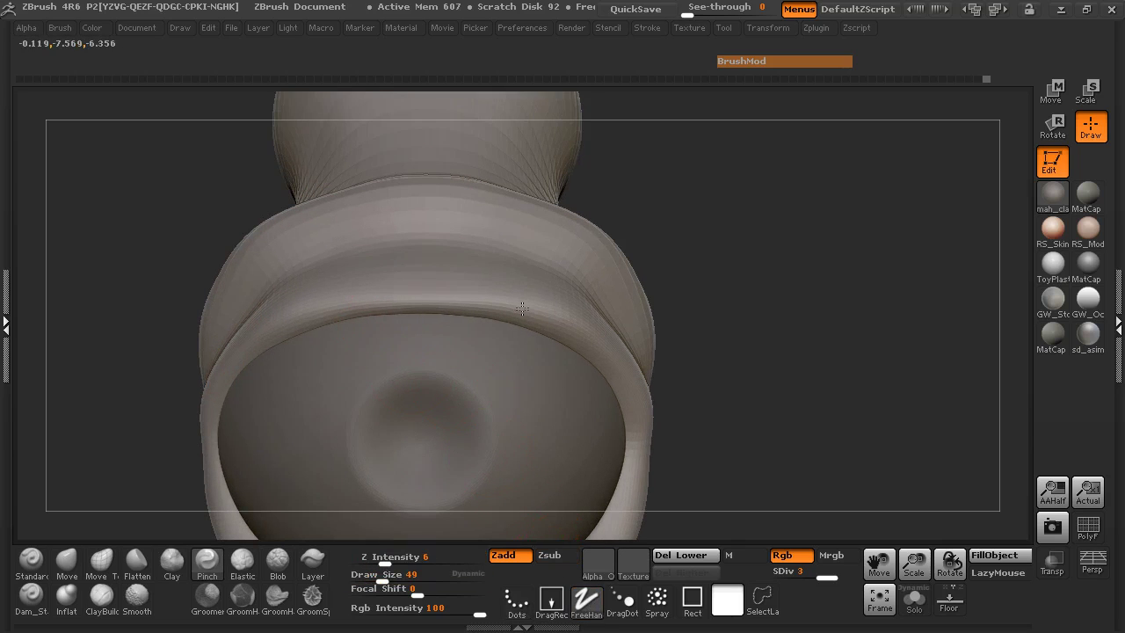
mouse_move(567, 365)
mouse_down()
mouse_move(430, 334)
mouse_move(364, 341)
mouse_up()
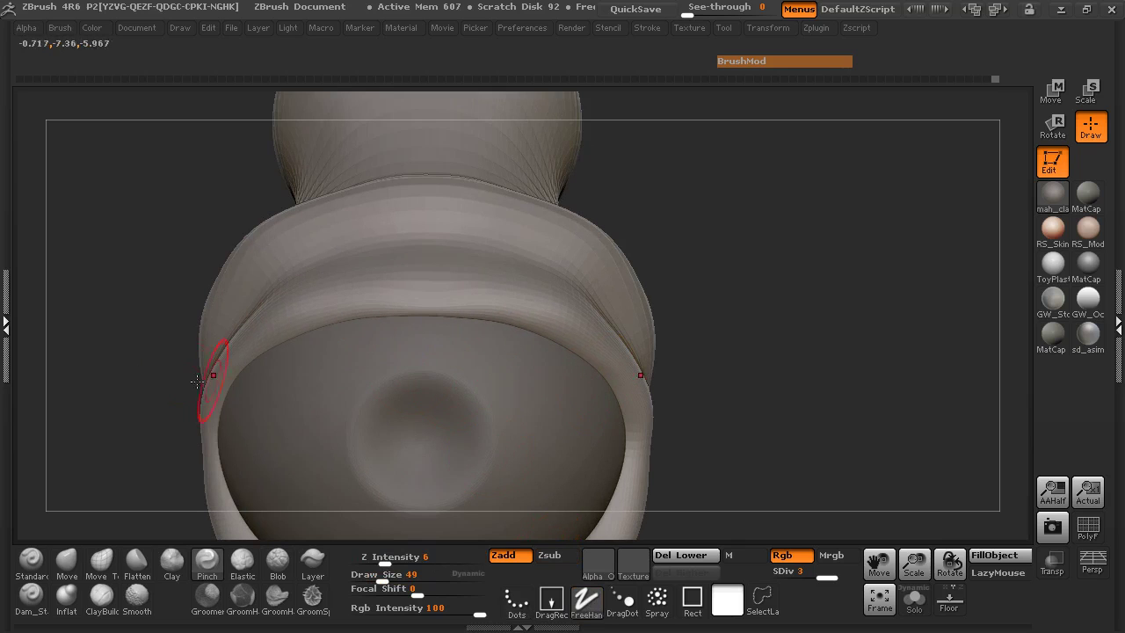
drag(154, 396, 304, 386)
Step: Raise Pinch's Z Intensity to 11 and sharpen the rim of the lower eyelid
mouse_move(658, 374)
alt+mouse_down()
mouse_move(657, 278)
mouse_move(670, 283)
mouse_move(660, 284)
alt+mouse_up()
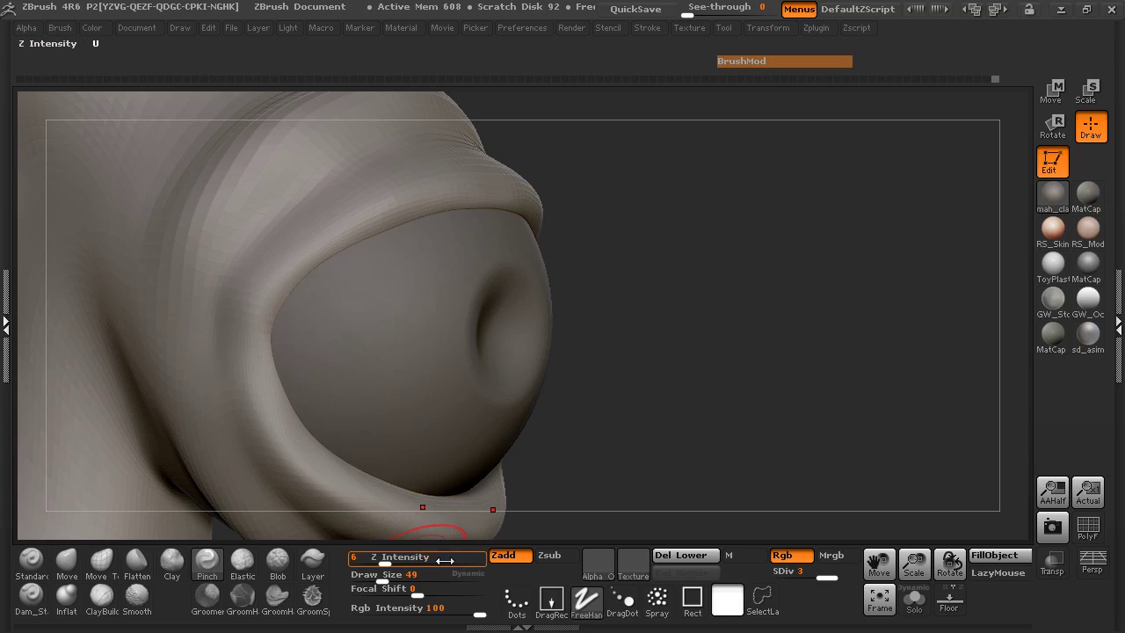
drag(384, 563, 397, 563)
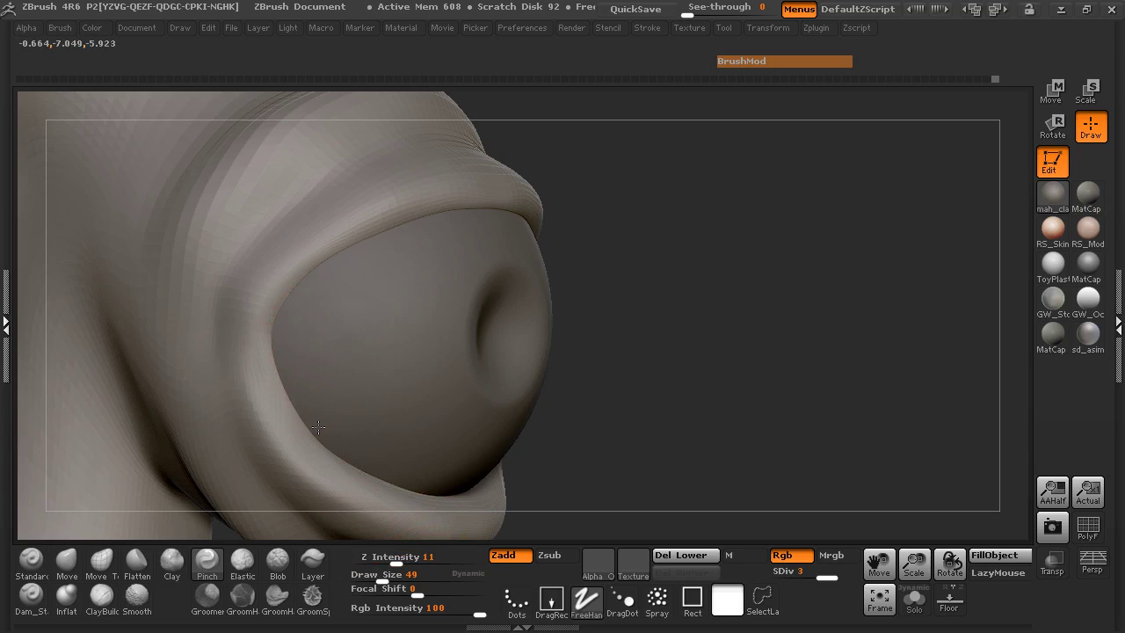
mouse_move(446, 485)
mouse_down()
mouse_move(378, 471)
mouse_move(452, 489)
mouse_up()
drag(547, 460, 440, 460)
drag(528, 480, 453, 477)
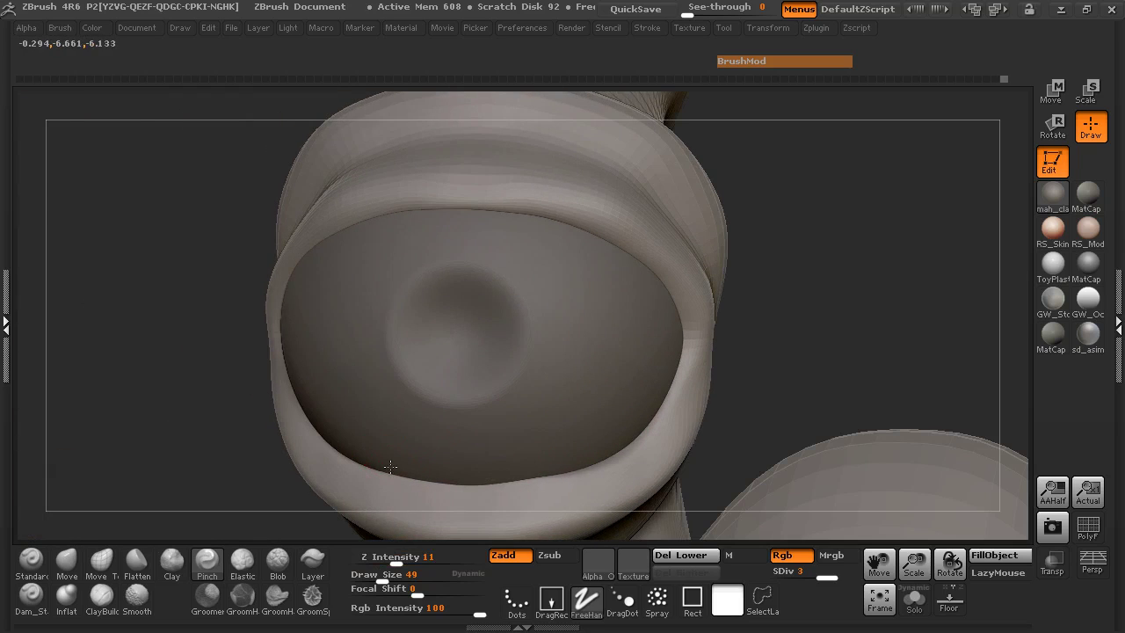
drag(124, 398, 244, 343)
Step: Pinch along the upper eyelid's inner edge and smooth the rim toward the eye's outer corner
mouse_move(311, 253)
mouse_down()
mouse_move(479, 197)
mouse_move(547, 198)
mouse_move(373, 216)
mouse_up()
mouse_move(455, 199)
mouse_down()
mouse_move(415, 204)
mouse_move(276, 278)
mouse_up()
mouse_move(345, 215)
mouse_down()
mouse_move(281, 268)
mouse_move(316, 228)
mouse_move(475, 198)
mouse_move(554, 202)
mouse_up()
drag(688, 201, 760, 201)
mouse_move(395, 203)
shift+mouse_down()
mouse_move(334, 213)
mouse_move(239, 316)
mouse_move(282, 253)
mouse_move(531, 198)
shift+mouse_up()
drag(686, 200, 567, 202)
shift+drag(658, 267, 631, 266)
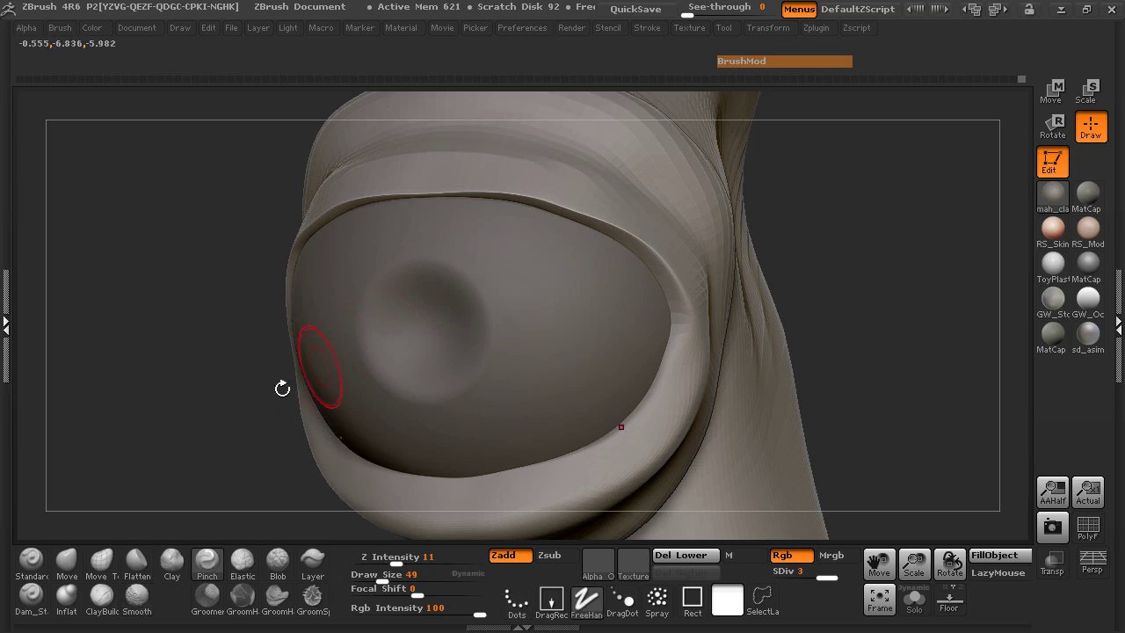
Step: Adjust the upper eyelid's edge around the eye sphere using Move Topological with draw size 106
click(102, 562)
drag(193, 397, 128, 396)
key(space)
mouse_move(525, 244)
mouse_down()
mouse_move(635, 238)
mouse_move(623, 246)
mouse_move(652, 245)
mouse_move(647, 253)
mouse_move(681, 272)
mouse_up()
drag(233, 264, 439, 257)
mouse_move(478, 211)
mouse_down()
mouse_move(364, 247)
mouse_move(380, 249)
mouse_move(379, 262)
mouse_up()
key(space)
drag(768, 330, 622, 322)
drag(726, 218, 638, 176)
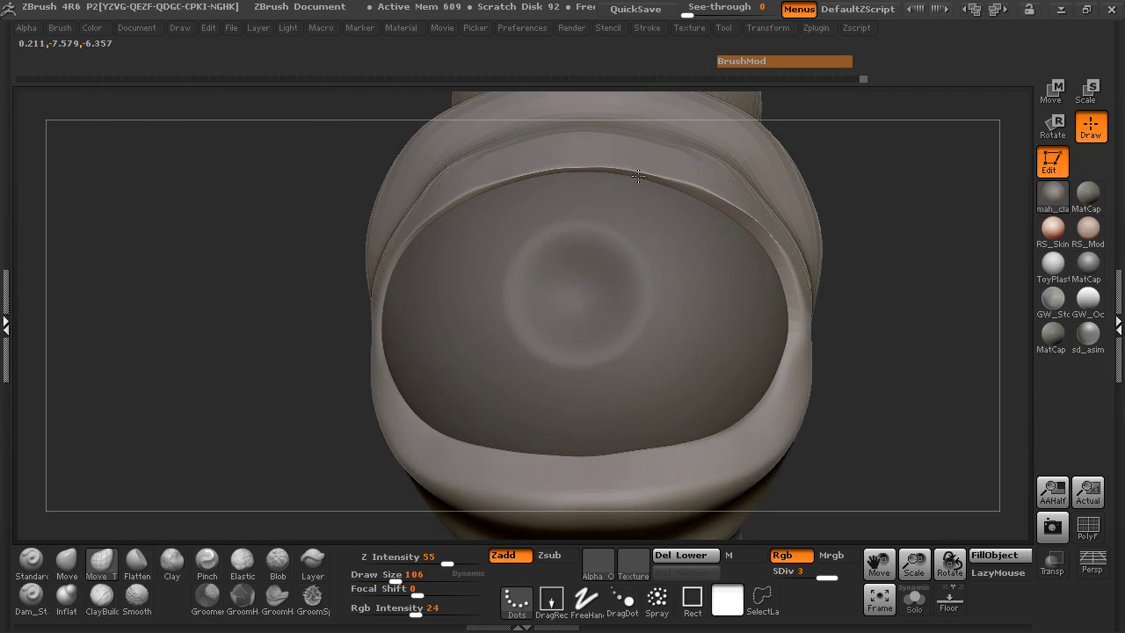
Step: Refine the outer sections of the upper eyelid's edge around the eye with Move Topological
mouse_move(729, 212)
mouse_down()
mouse_move(758, 225)
mouse_move(765, 246)
mouse_up()
drag(423, 236, 400, 252)
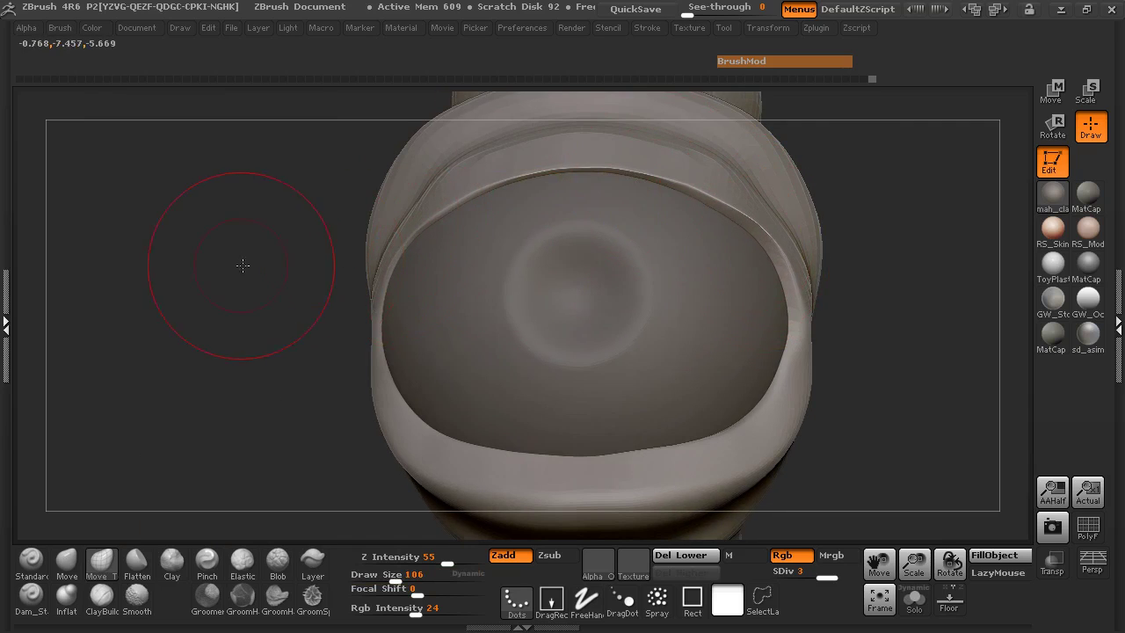
drag(244, 264, 260, 261)
drag(711, 219, 714, 216)
drag(887, 271, 883, 269)
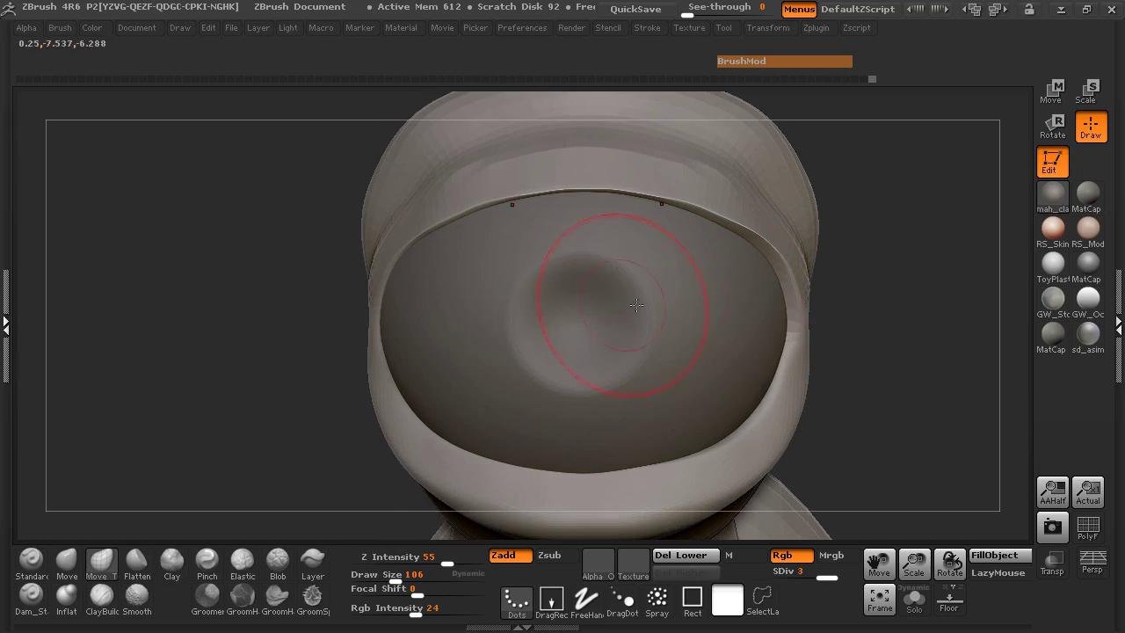
Step: Shift the PM3D_Sphere3D eye slightly sideways to centre it between the eyelids and return to sculpting SmallCreature1
click(4, 321)
click(61, 108)
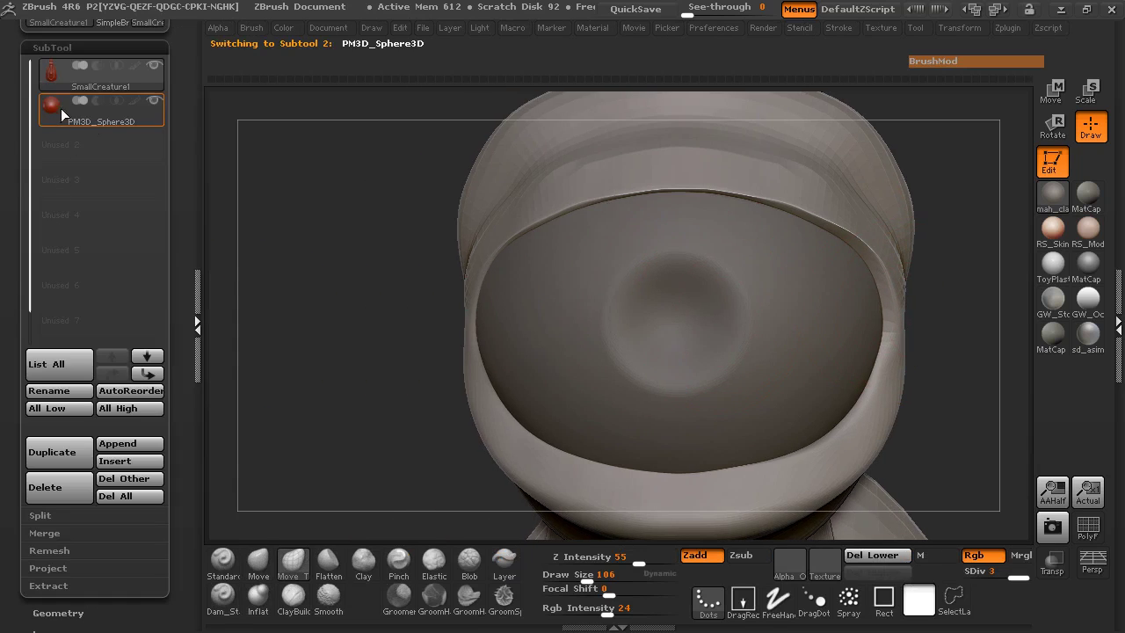
click(1049, 96)
alt+drag(936, 212, 857, 173)
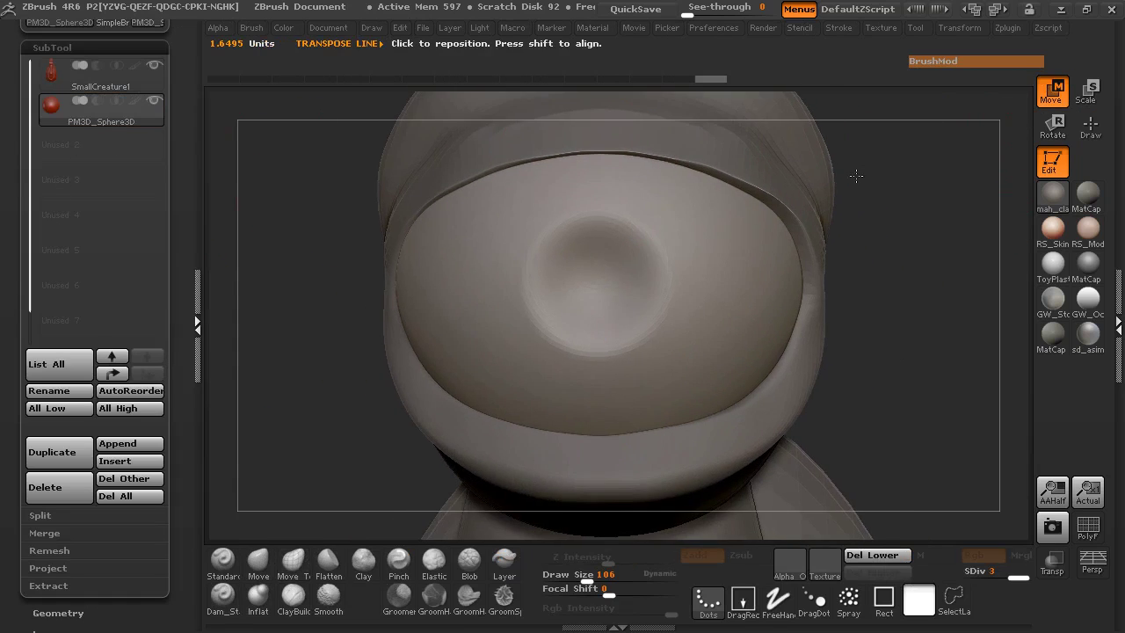
drag(600, 304, 607, 302)
drag(265, 263, 266, 264)
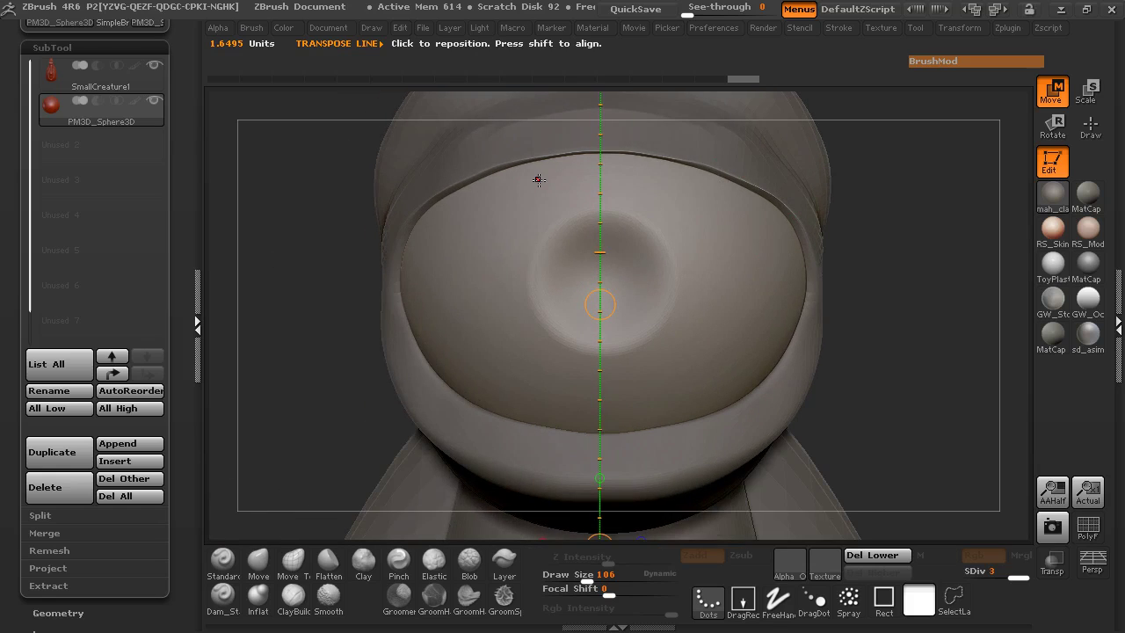
click(74, 83)
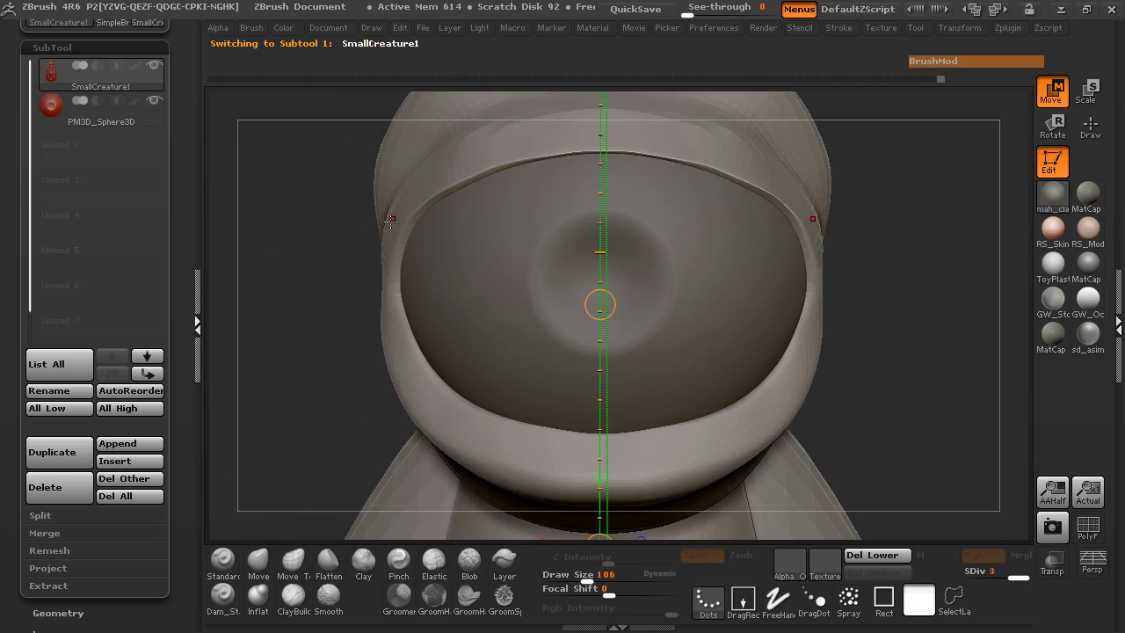
click(1090, 130)
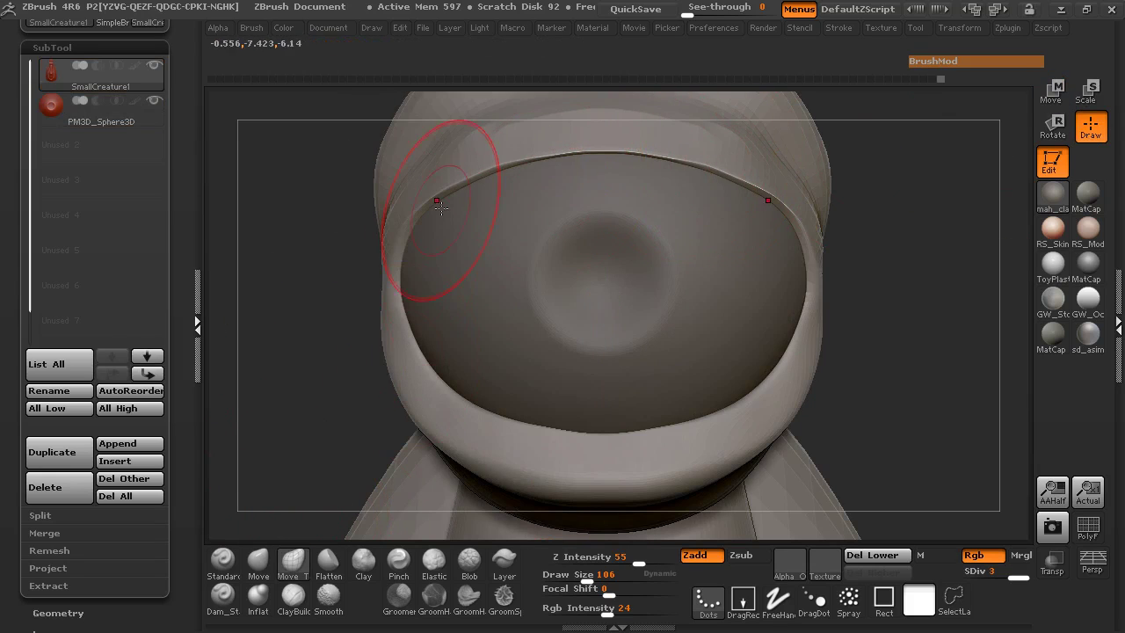
Step: Reshape the upper eyelid's edge with Move Topological, reduce the draw size to 80, and smooth the lid above its front edge
mouse_move(515, 173)
mouse_down()
mouse_move(581, 154)
mouse_move(527, 154)
mouse_up()
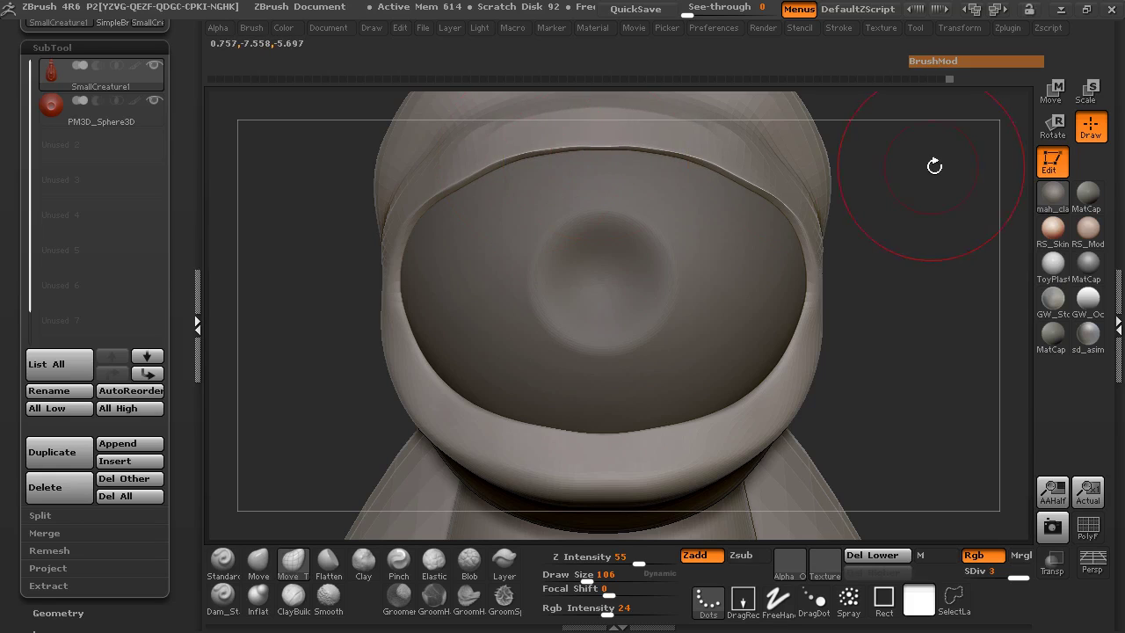
drag(917, 165, 747, 167)
mouse_move(674, 163)
mouse_down()
mouse_move(634, 154)
mouse_move(716, 182)
mouse_up()
mouse_move(422, 200)
mouse_down()
mouse_move(363, 195)
mouse_move(390, 290)
mouse_up()
key(s)
drag(657, 223, 648, 223)
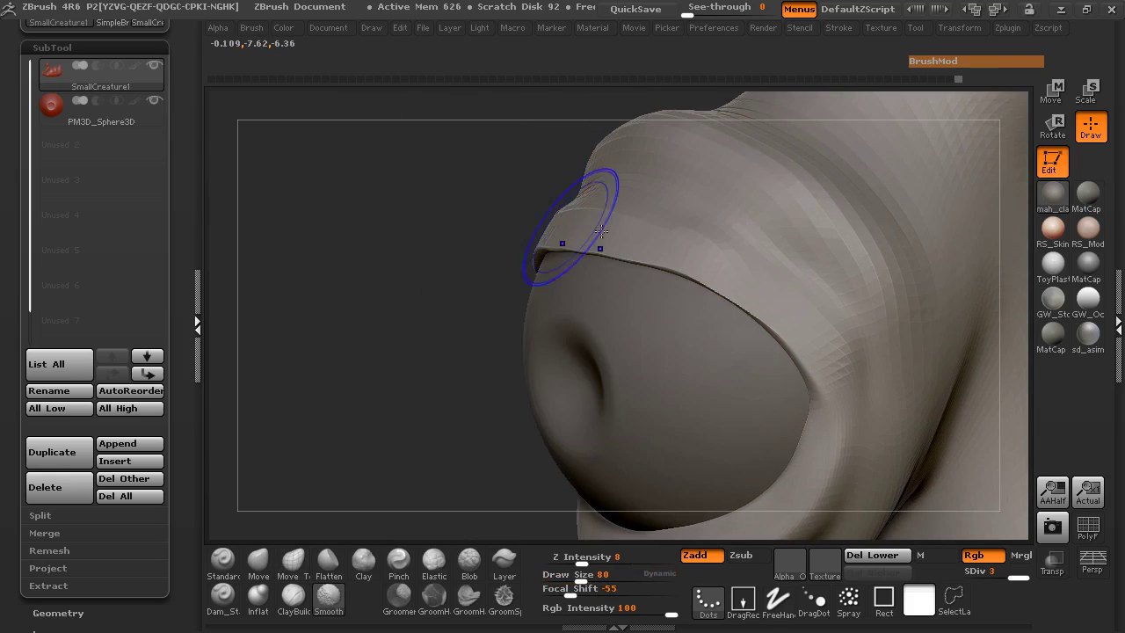
shift+drag(569, 228, 732, 258)
Step: Pull the eyelids' outer corner back around the eye sphere, working from the creature's side
drag(348, 231, 440, 218)
drag(866, 219, 904, 222)
alt+drag(980, 300, 879, 244)
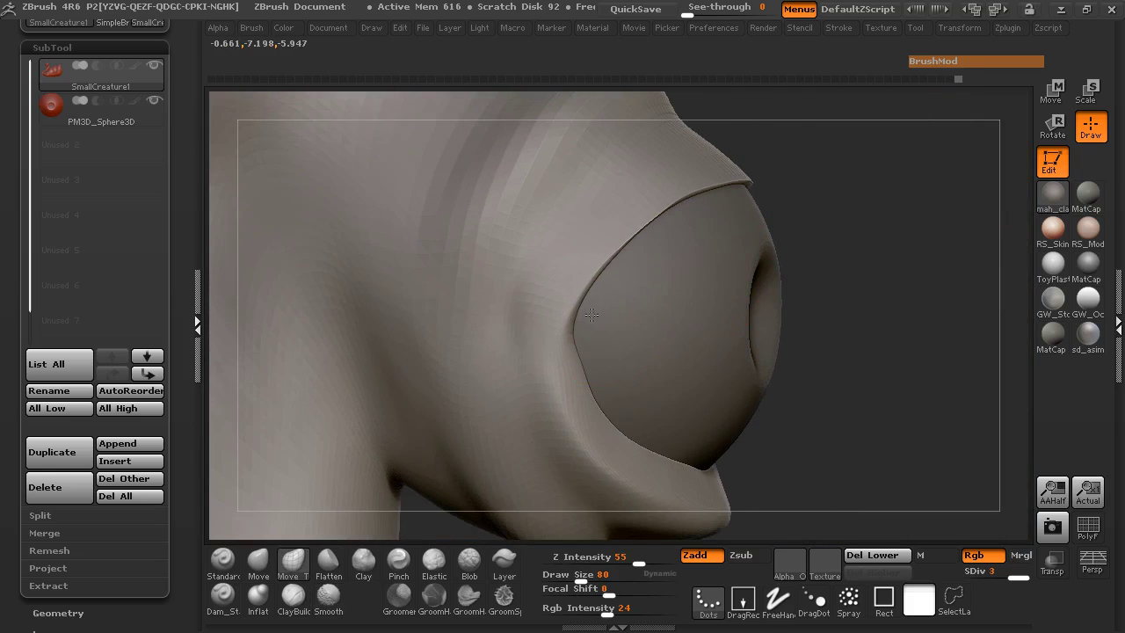
drag(814, 344, 838, 350)
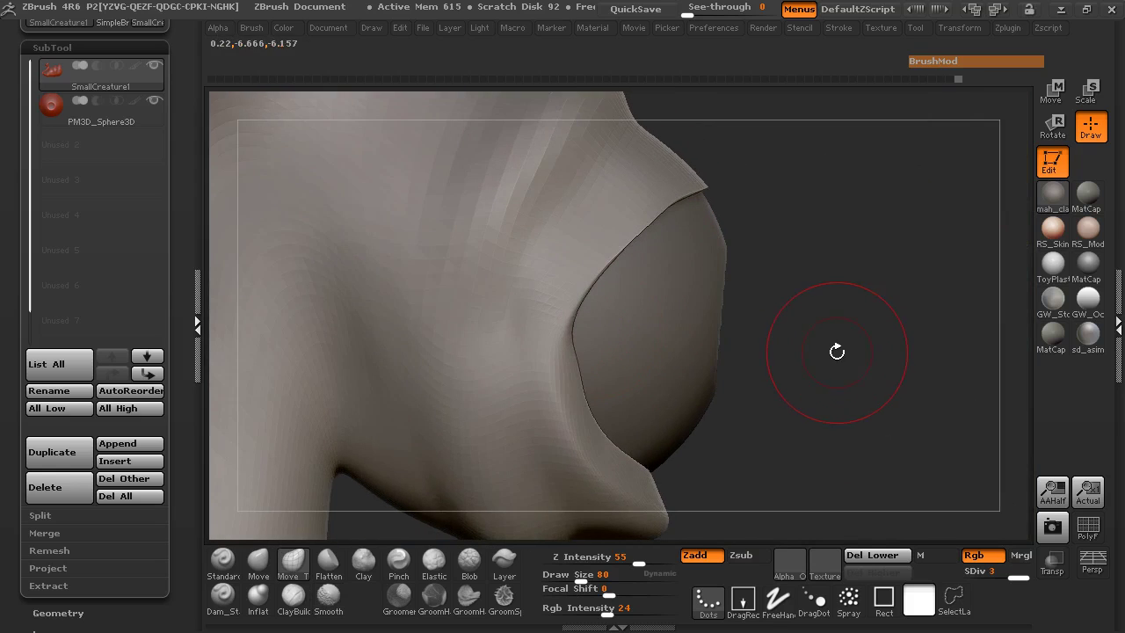
drag(566, 353, 561, 351)
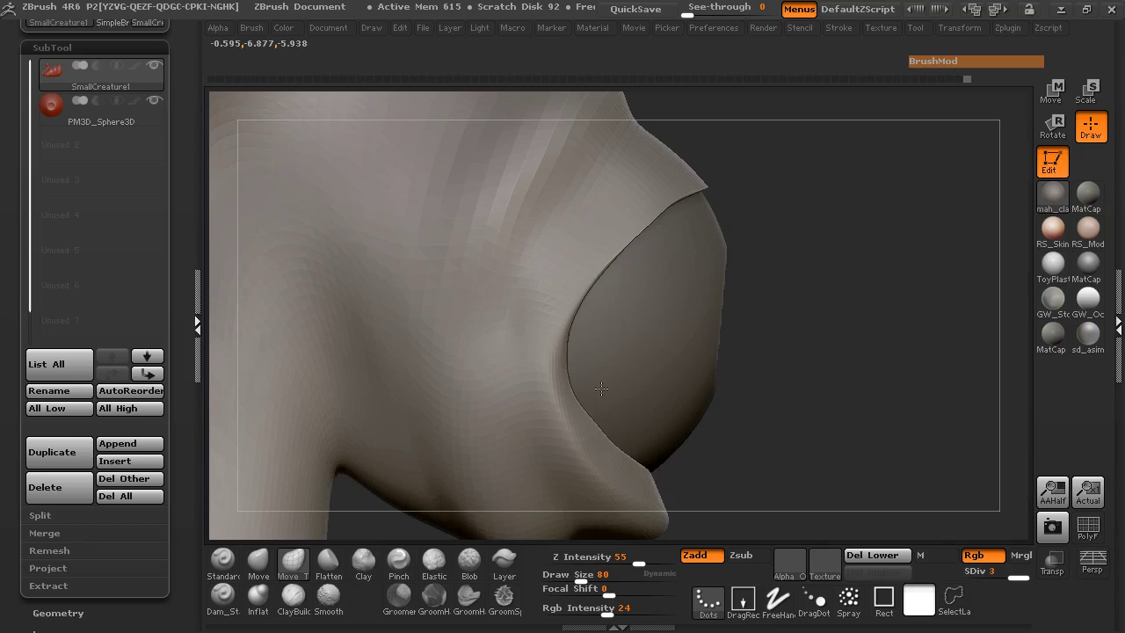
drag(870, 387, 733, 380)
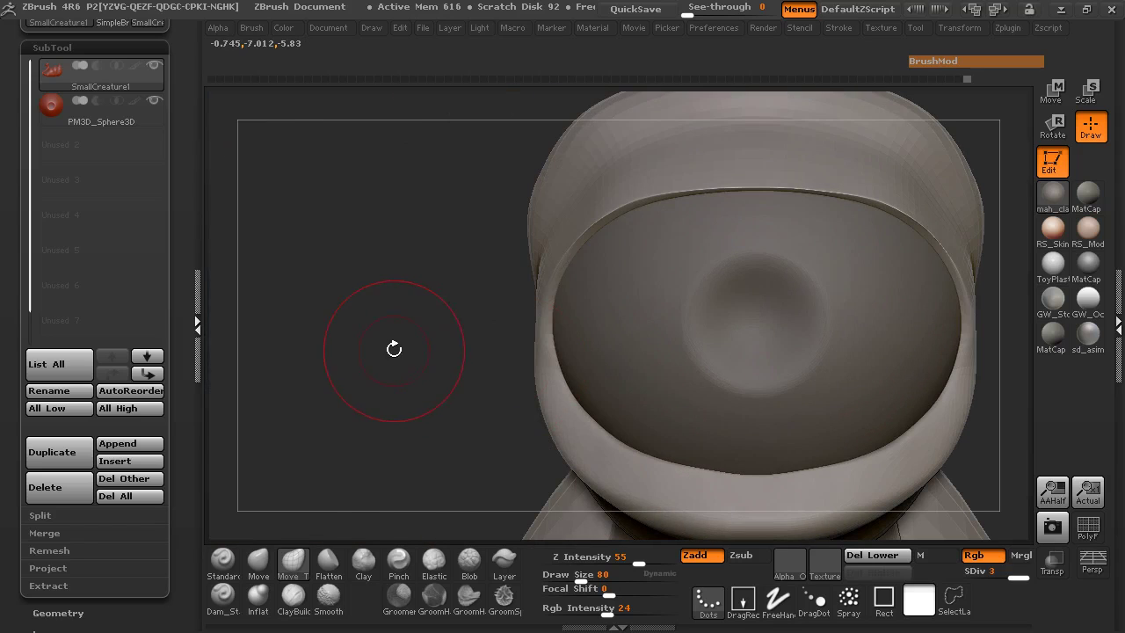
Step: Build up the lower eyelid's rim using Clay with Z Intensity 6 and draw size 32, and smooth its outer part
alt+drag(396, 350, 297, 302)
click(363, 564)
drag(634, 562, 577, 560)
mouse_move(452, 304)
mouse_down()
mouse_move(469, 387)
mouse_move(556, 407)
mouse_up()
key(space)
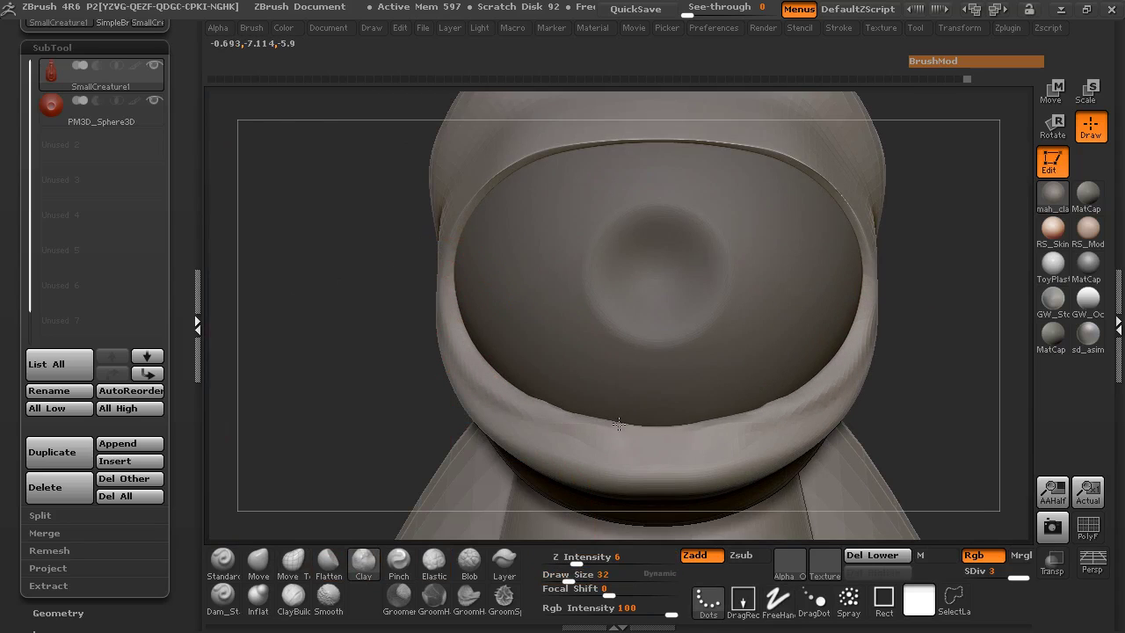
mouse_move(619, 425)
mouse_down()
mouse_move(702, 426)
mouse_move(537, 415)
mouse_move(471, 369)
mouse_move(455, 309)
mouse_up()
shift+drag(467, 353, 509, 392)
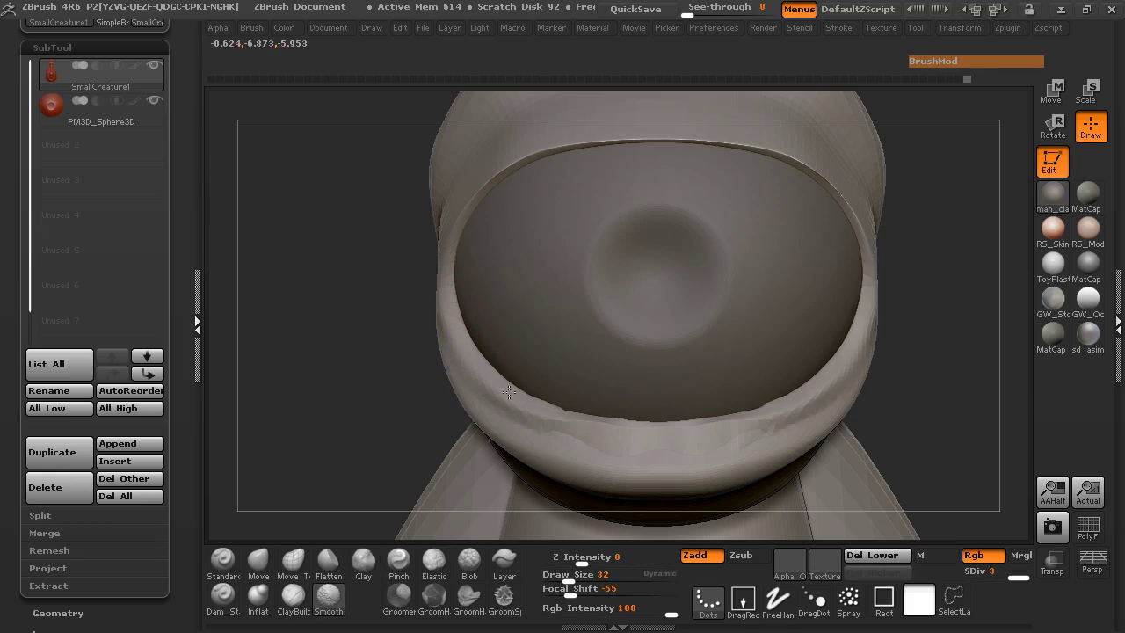
drag(921, 373, 789, 352)
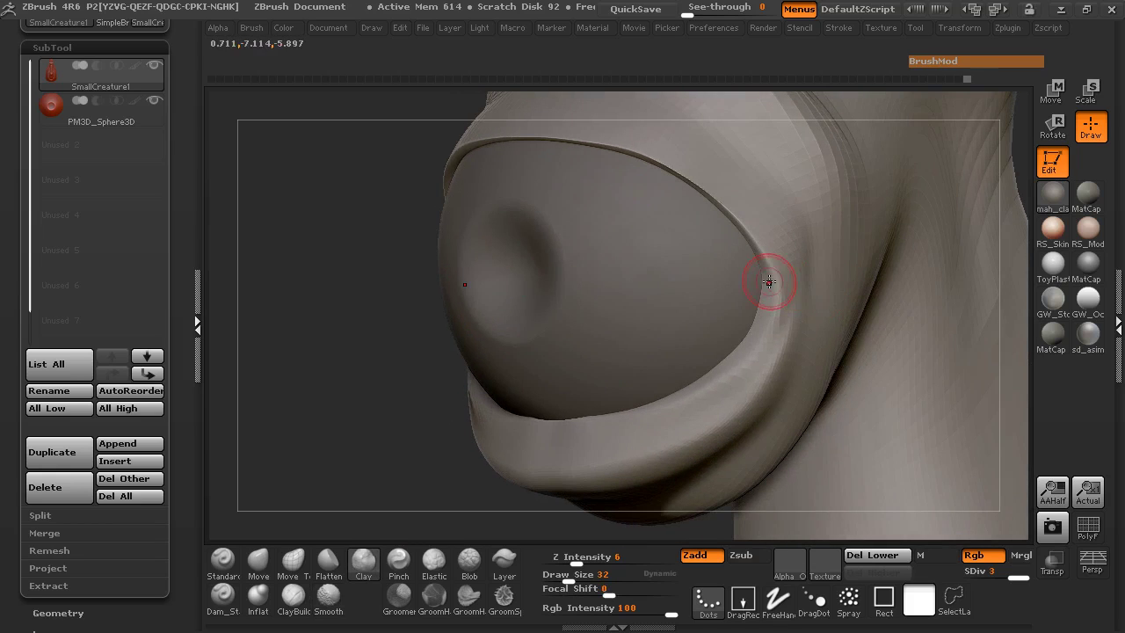
Step: Add more clay along the lower eyelid up to the outer corner and smooth the built-up rim
mouse_move(727, 355)
mouse_down()
mouse_move(671, 400)
mouse_move(489, 429)
mouse_up()
drag(503, 420, 636, 408)
drag(746, 330, 766, 282)
mouse_move(766, 282)
shift+mouse_down()
mouse_move(746, 344)
mouse_move(602, 437)
mouse_move(641, 430)
shift+mouse_up()
mouse_move(643, 431)
shift+mouse_down()
mouse_move(516, 448)
mouse_move(667, 428)
shift+mouse_up()
drag(276, 421, 479, 417)
drag(807, 431, 776, 432)
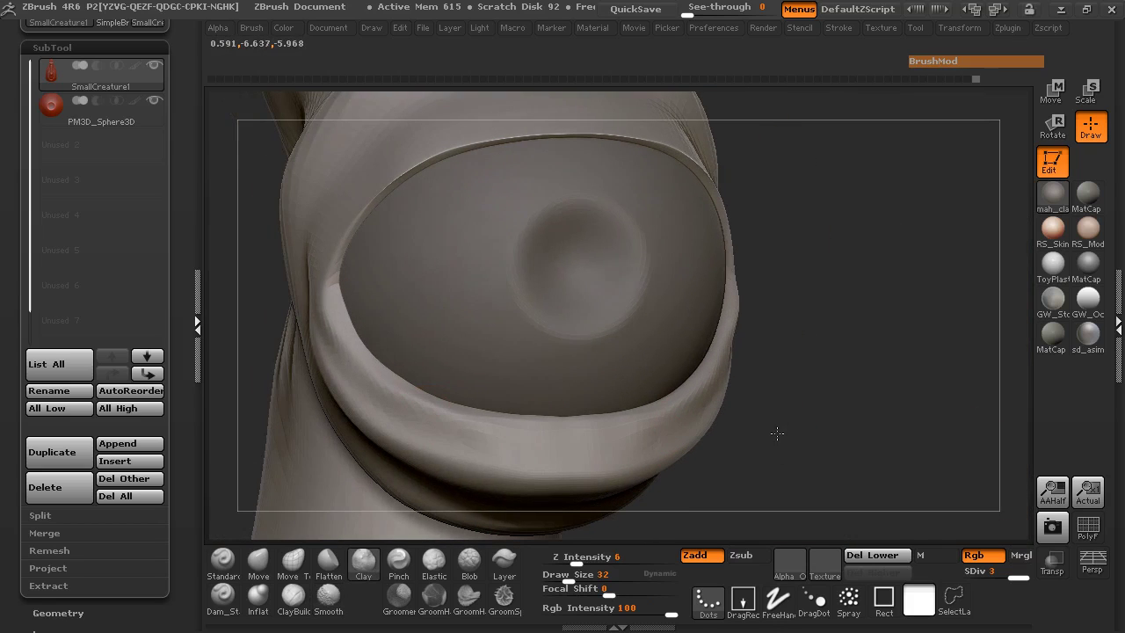
Step: Carve a crease below the lower eyelid's rim using Dam Standard with Z Intensity 10 and draw size 32, smoothing its edges
click(224, 591)
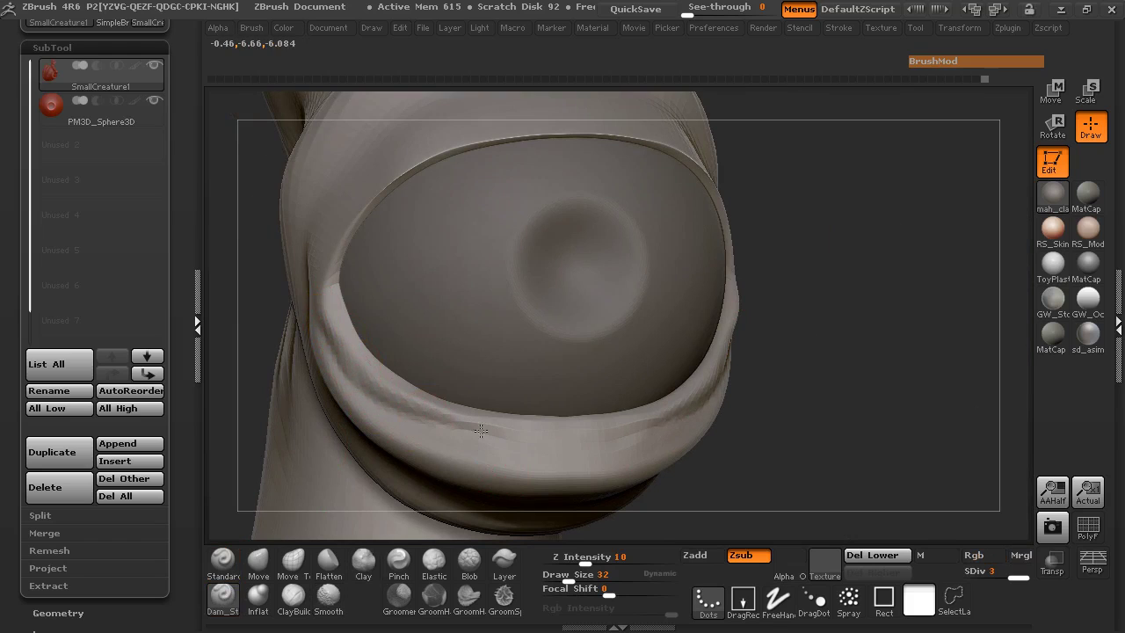
drag(435, 426, 607, 437)
drag(808, 387, 628, 392)
shift+drag(615, 437, 540, 449)
shift+drag(664, 433, 731, 396)
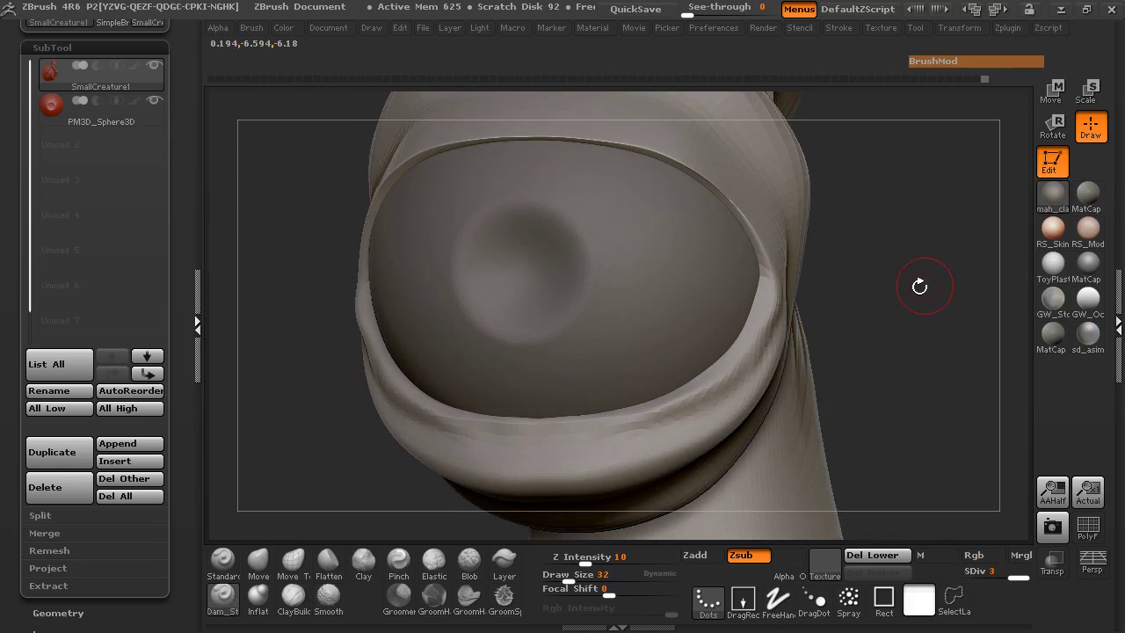
Step: Increase the draw size to 49, deepen the lower eyelid's crease up to the outer corner, and smooth the fold
drag(918, 285, 830, 289)
key(s)
drag(751, 343, 759, 342)
drag(770, 267, 786, 318)
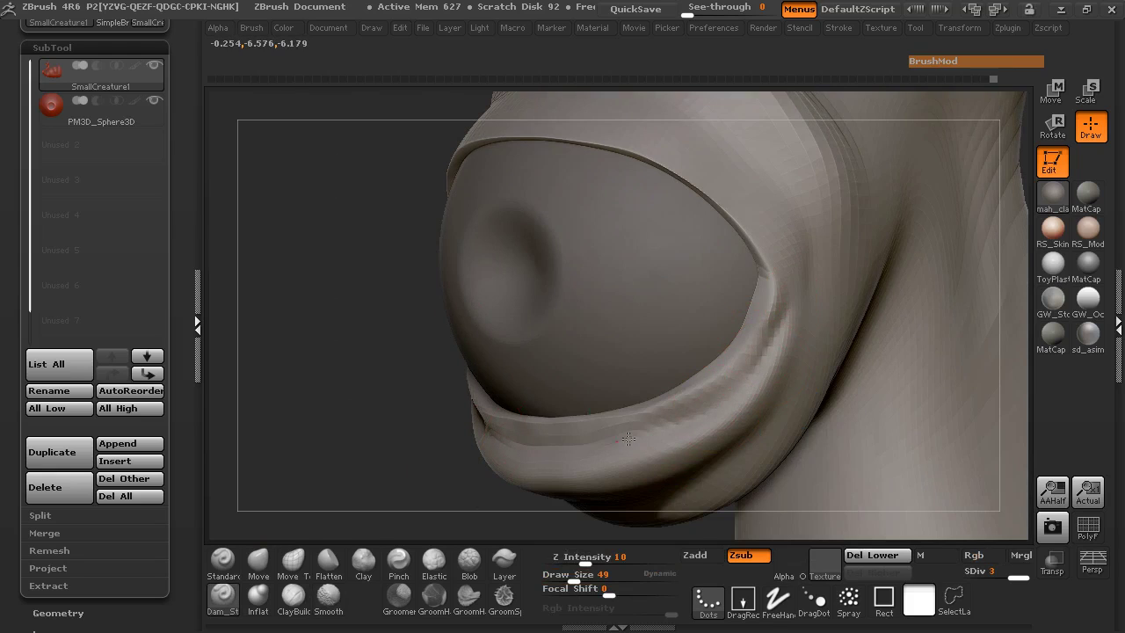
mouse_move(532, 444)
mouse_down()
mouse_move(618, 433)
mouse_move(533, 446)
mouse_move(610, 452)
mouse_move(780, 313)
mouse_up()
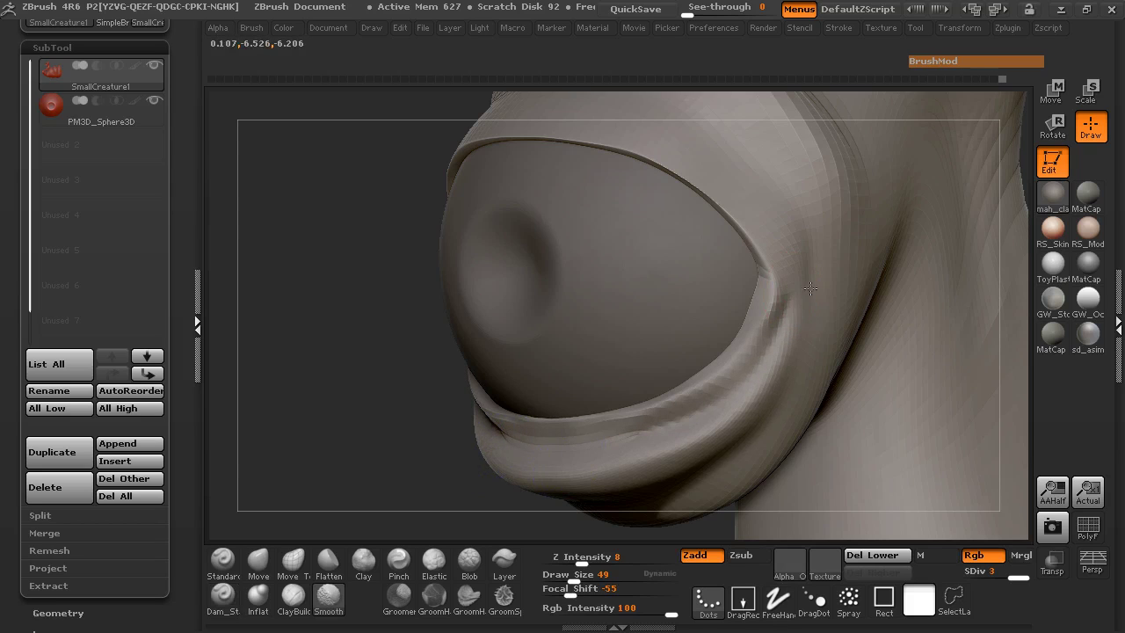
drag(316, 408, 763, 387)
mouse_move(468, 366)
shift+mouse_down()
mouse_move(422, 326)
mouse_move(489, 434)
shift+mouse_up()
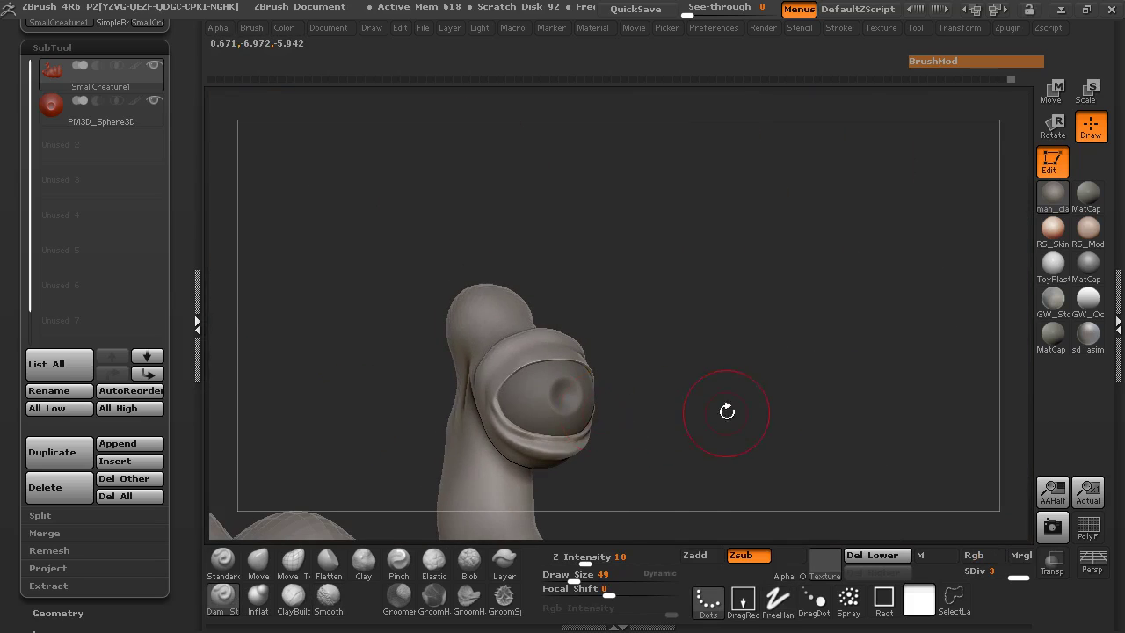
Step: Check the creature's overall shape and adjust the upper eyelid's edge using Move Topological with draw size 156
drag(724, 410, 314, 296)
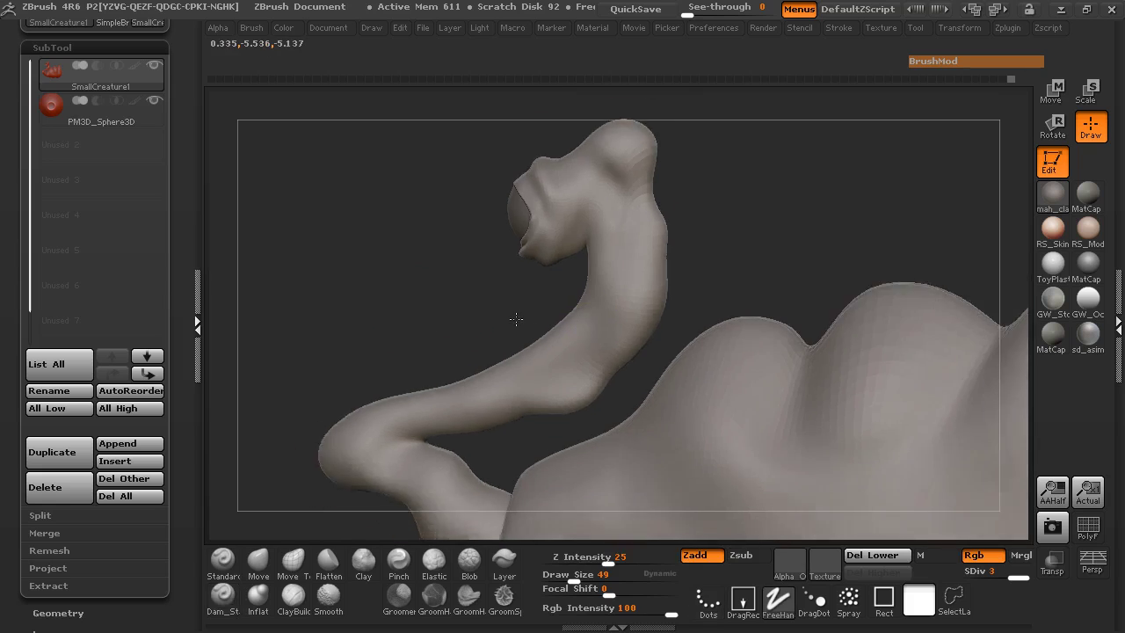
drag(515, 319, 341, 326)
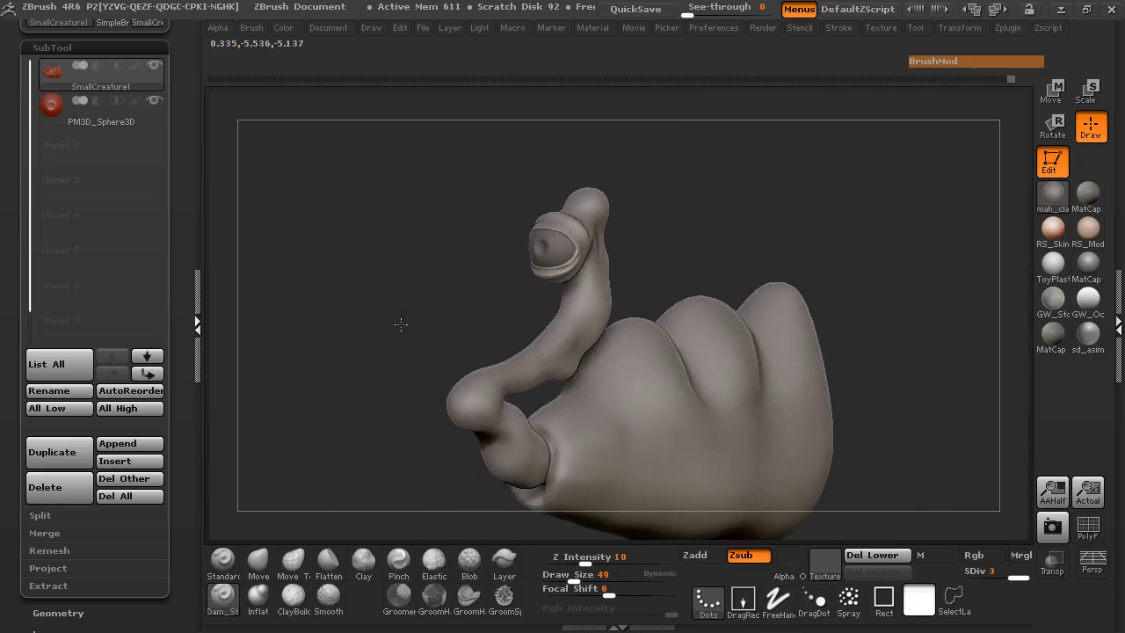
mouse_move(399, 324)
mouse_down()
mouse_move(437, 317)
mouse_move(396, 306)
mouse_up()
ctrl+right_drag(393, 309, 811, 345)
mouse_move(813, 325)
mouse_down()
mouse_move(886, 322)
mouse_move(821, 319)
mouse_up()
click(297, 573)
mouse_move(284, 339)
ctrl+right_down()
mouse_move(852, 279)
mouse_move(879, 431)
ctrl+right_up()
key(space)
mouse_move(555, 240)
mouse_down()
mouse_move(566, 238)
mouse_move(523, 216)
mouse_up()
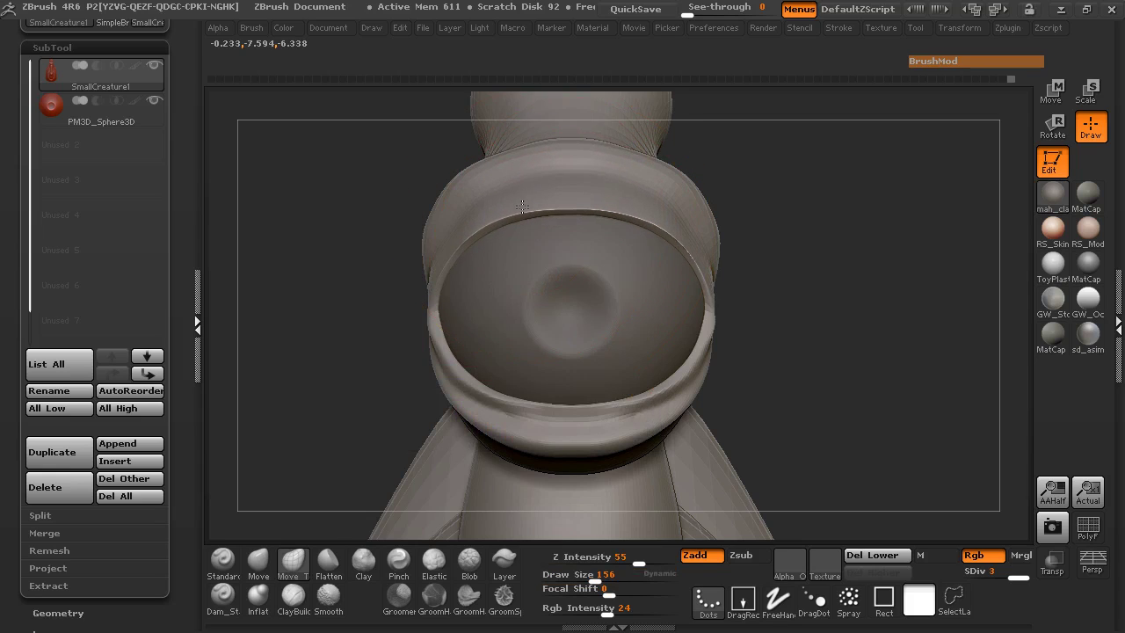
Step: Fit the lower eyelid's edge near the outer corner against the eye using Move Topological with draw size 130
alt+drag(894, 296, 412, 344)
right_drag(411, 343, 423, 343)
mouse_move(721, 281)
right_down()
mouse_move(743, 284)
mouse_move(701, 287)
mouse_move(768, 296)
right_up()
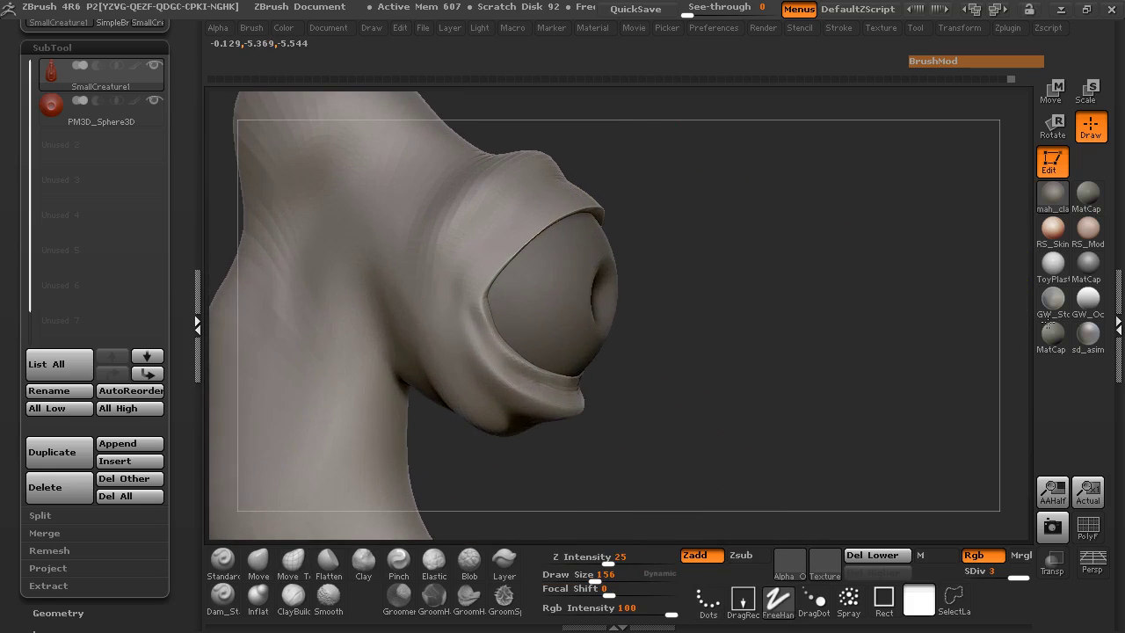
mouse_move(729, 337)
ctrl+right_down()
mouse_move(765, 349)
mouse_move(833, 315)
ctrl+right_up()
alt+right_drag(833, 315, 955, 223)
key(space)
drag(577, 317, 539, 307)
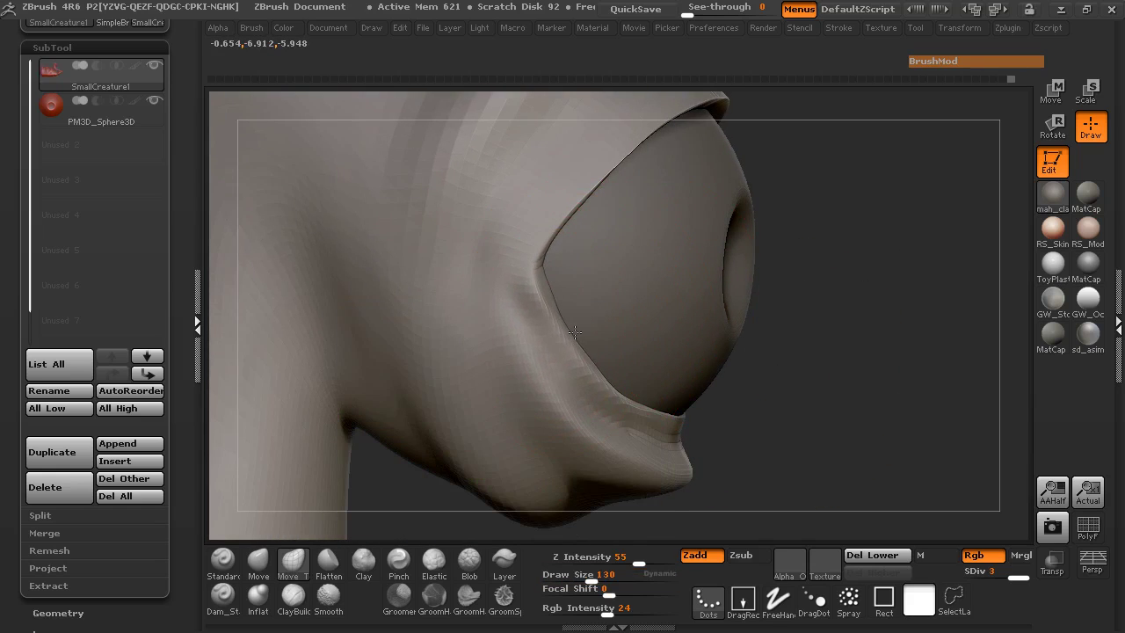
drag(582, 327, 573, 331)
drag(633, 393, 629, 399)
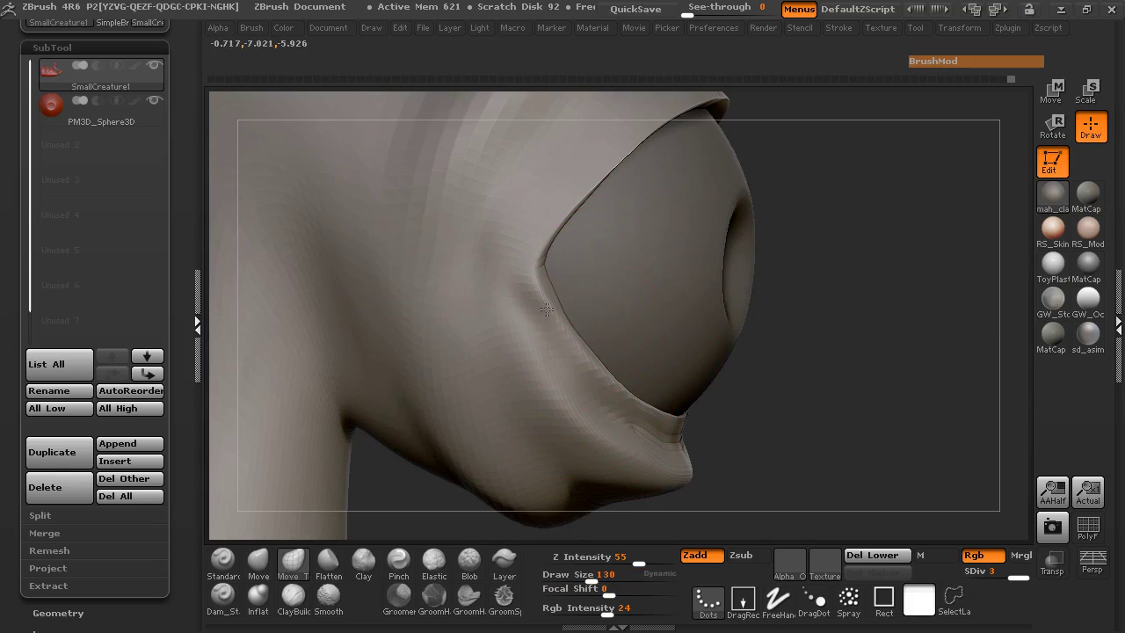
drag(546, 308, 542, 308)
Step: Pull the eyelids' outer corner downward and refine the adjoining lower lid using Move Topological at draw sizes 115 and 46
mouse_move(516, 267)
mouse_down()
mouse_move(511, 297)
mouse_move(528, 290)
mouse_move(527, 306)
mouse_up()
key(space)
key(space)
drag(584, 339, 579, 350)
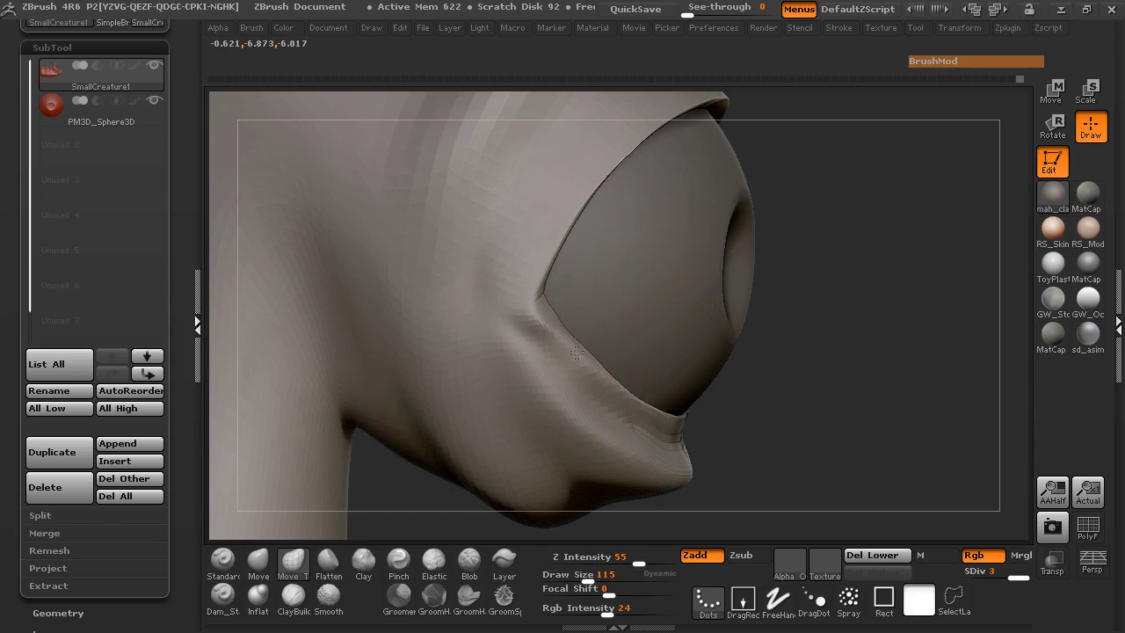
drag(779, 392, 718, 390)
drag(534, 331, 537, 323)
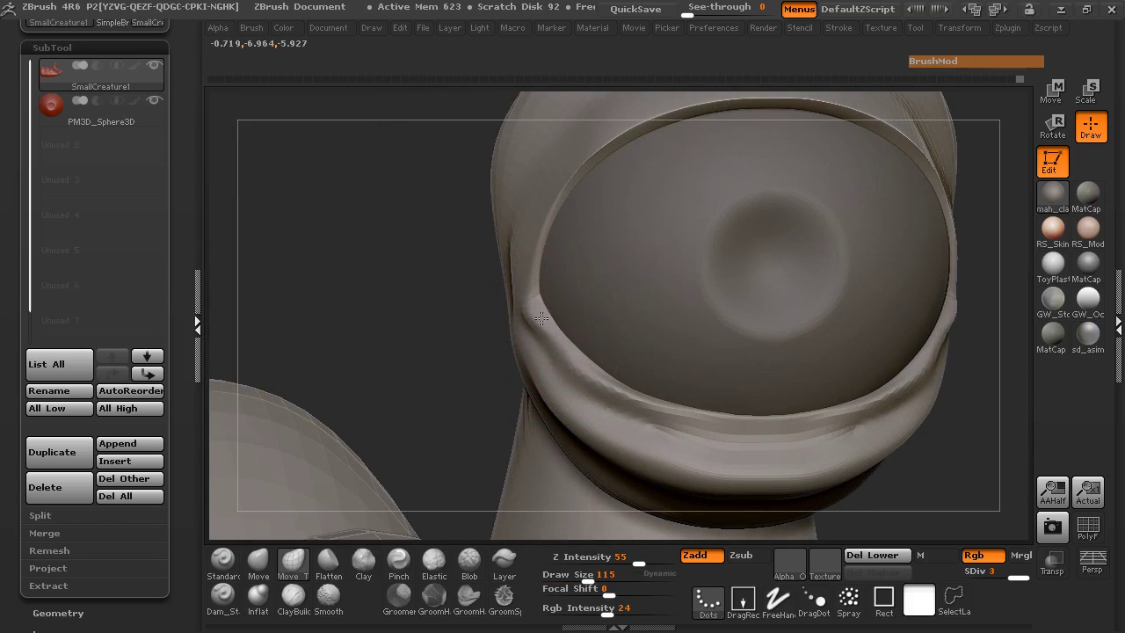
key(space)
drag(550, 349, 541, 347)
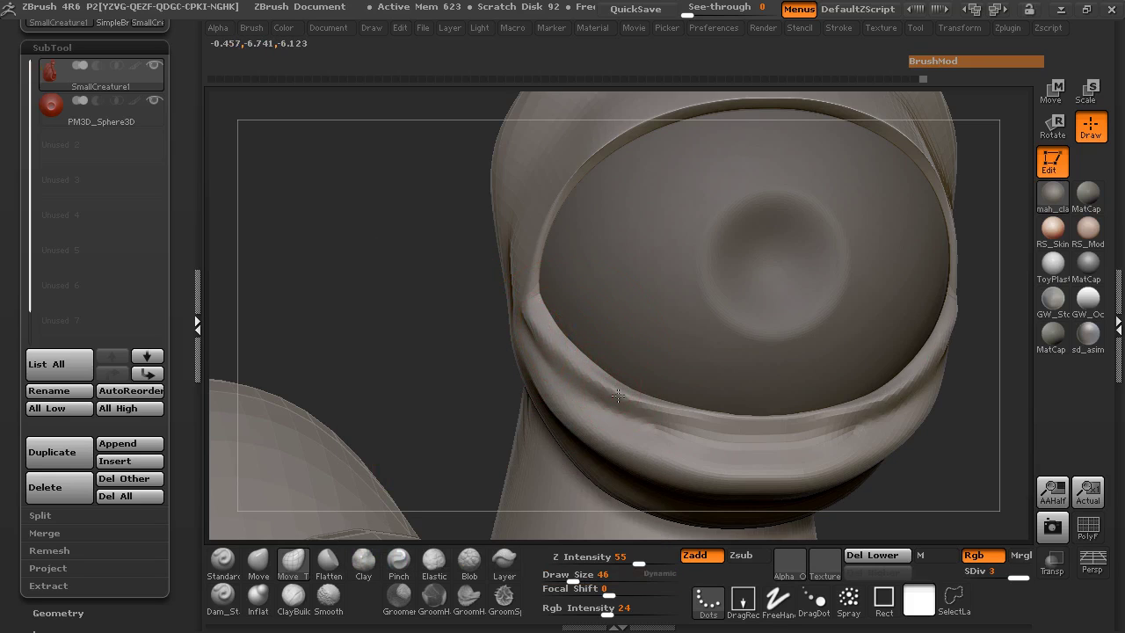
Step: Thicken the lower eyelid's rim using Inflate with Z Intensity 4 and draw size 46, and smooth the fold beneath it
click(258, 596)
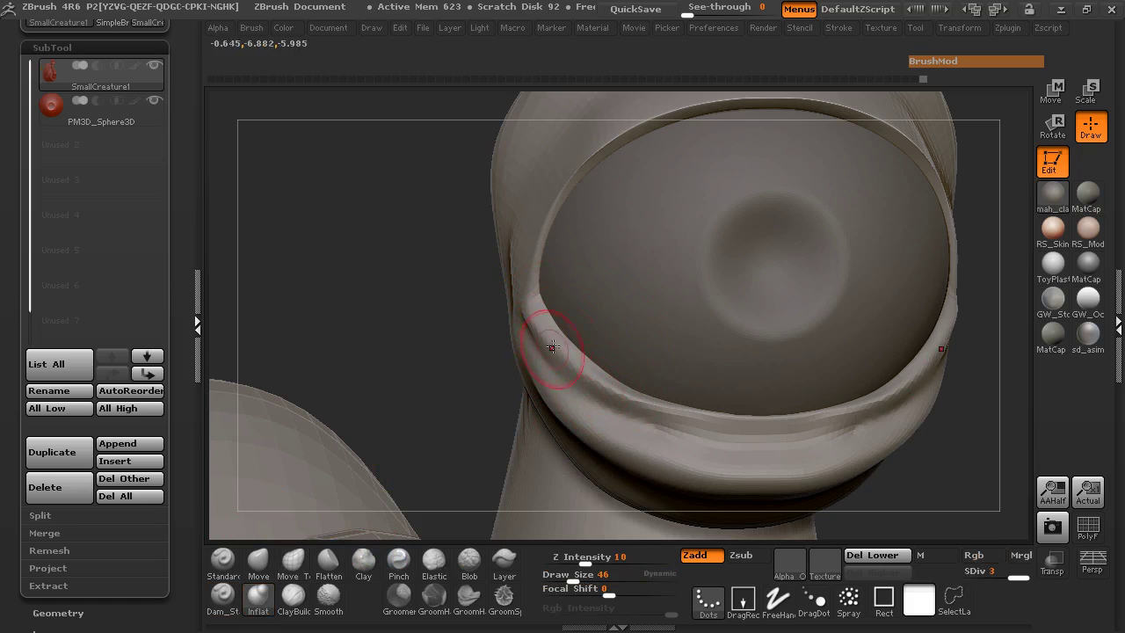
mouse_move(554, 320)
mouse_down()
mouse_move(573, 365)
mouse_move(627, 400)
mouse_up()
key(ctrl+z)
drag(585, 560, 543, 558)
drag(564, 561, 572, 563)
mouse_move(557, 346)
mouse_down()
mouse_move(629, 389)
mouse_move(760, 421)
mouse_up()
mouse_move(618, 380)
mouse_down()
mouse_move(758, 413)
mouse_move(827, 407)
mouse_up()
mouse_move(826, 408)
mouse_down()
mouse_move(703, 412)
mouse_move(560, 339)
mouse_move(691, 399)
mouse_move(775, 412)
mouse_up()
drag(351, 318, 466, 325)
shift+drag(630, 404, 572, 385)
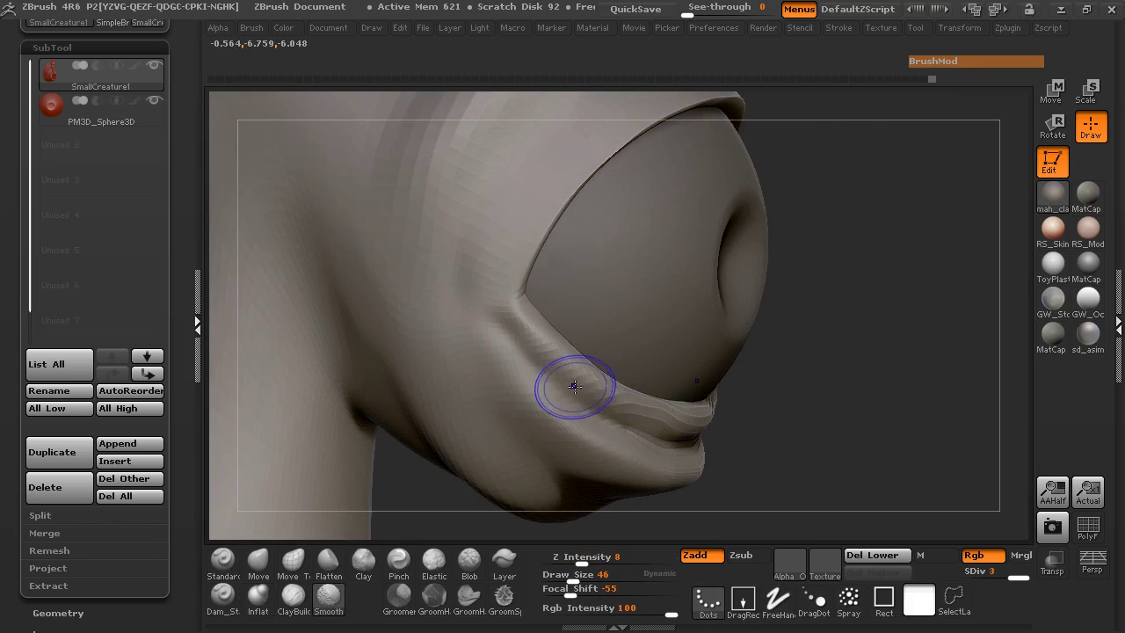
Step: Inflate the upper eyelid's rim from the outer corner toward the front and smooth its edge
mouse_move(869, 228)
mouse_down()
mouse_move(809, 321)
mouse_move(779, 327)
mouse_up()
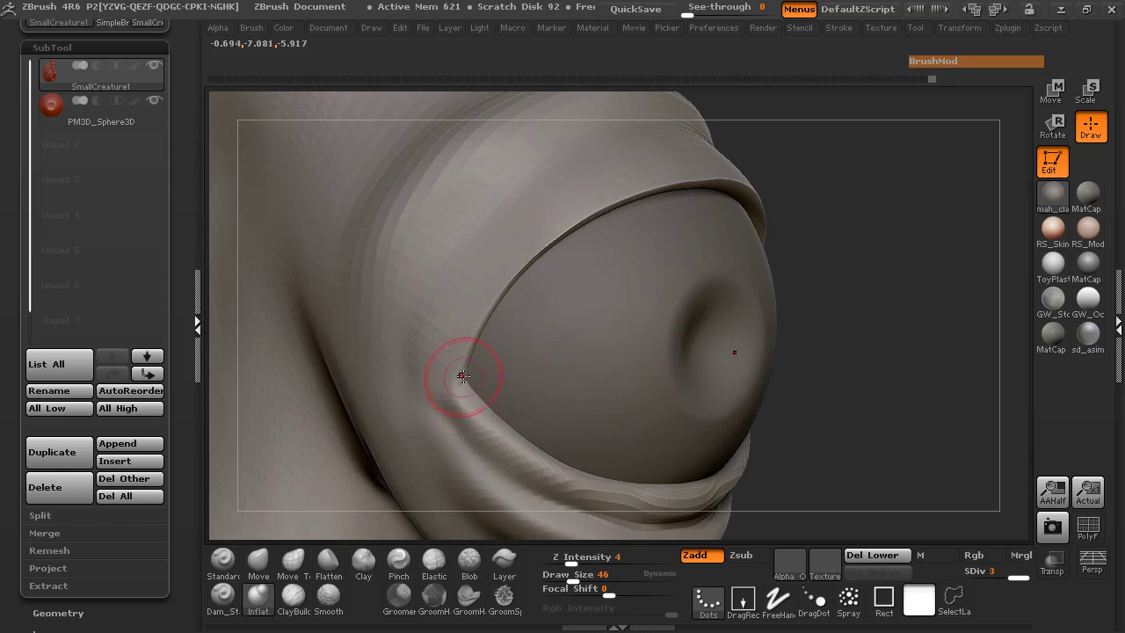
drag(463, 367, 485, 320)
mouse_move(543, 250)
mouse_down()
mouse_move(610, 210)
mouse_move(730, 193)
mouse_move(633, 204)
mouse_move(521, 271)
mouse_up()
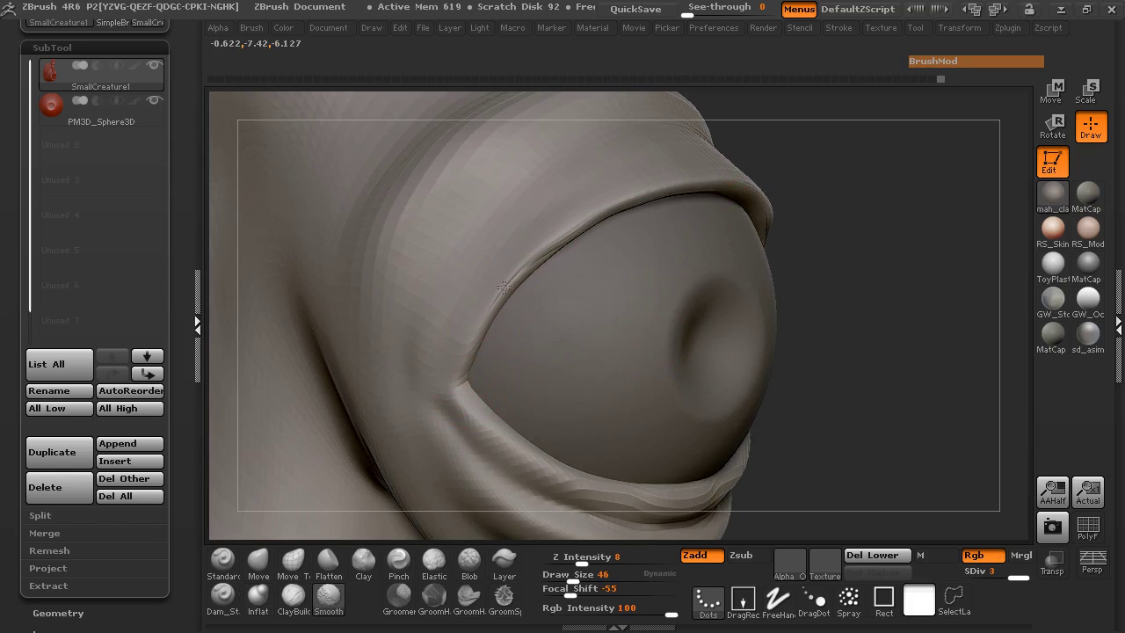
Step: Inflate the front of the upper eyelid's rim with Z Intensity 4 and draw size 46, and smooth it
drag(824, 207, 611, 228)
drag(379, 255, 538, 271)
drag(733, 212, 618, 216)
drag(683, 201, 639, 211)
drag(732, 209, 655, 210)
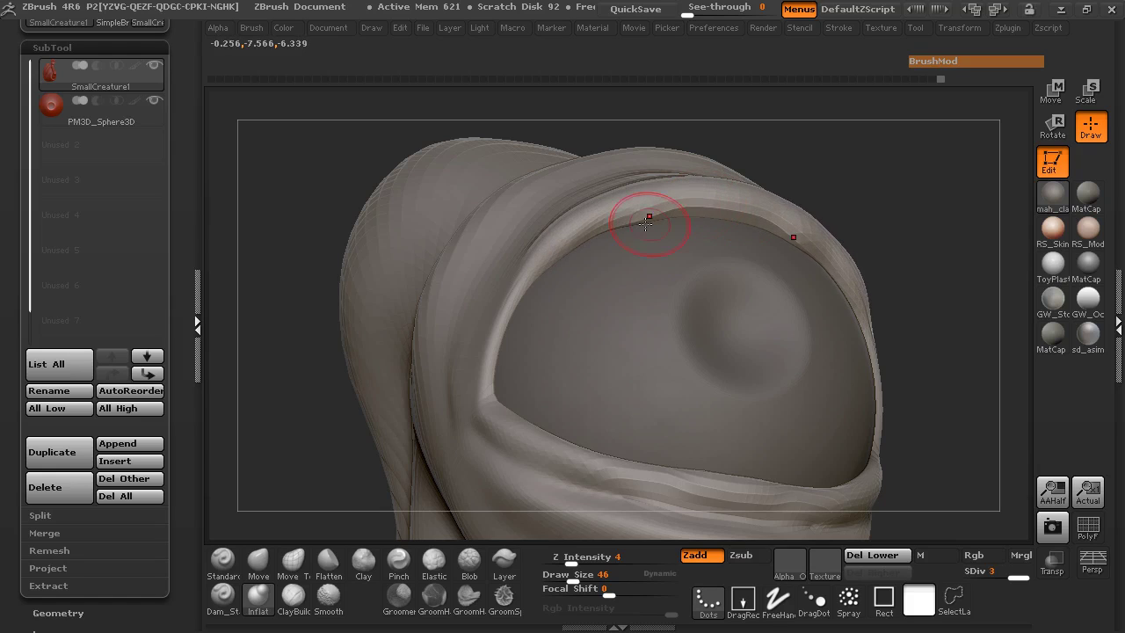
drag(807, 202, 866, 207)
mouse_move(706, 201)
shift+mouse_down()
mouse_move(762, 204)
mouse_move(740, 193)
shift+mouse_up()
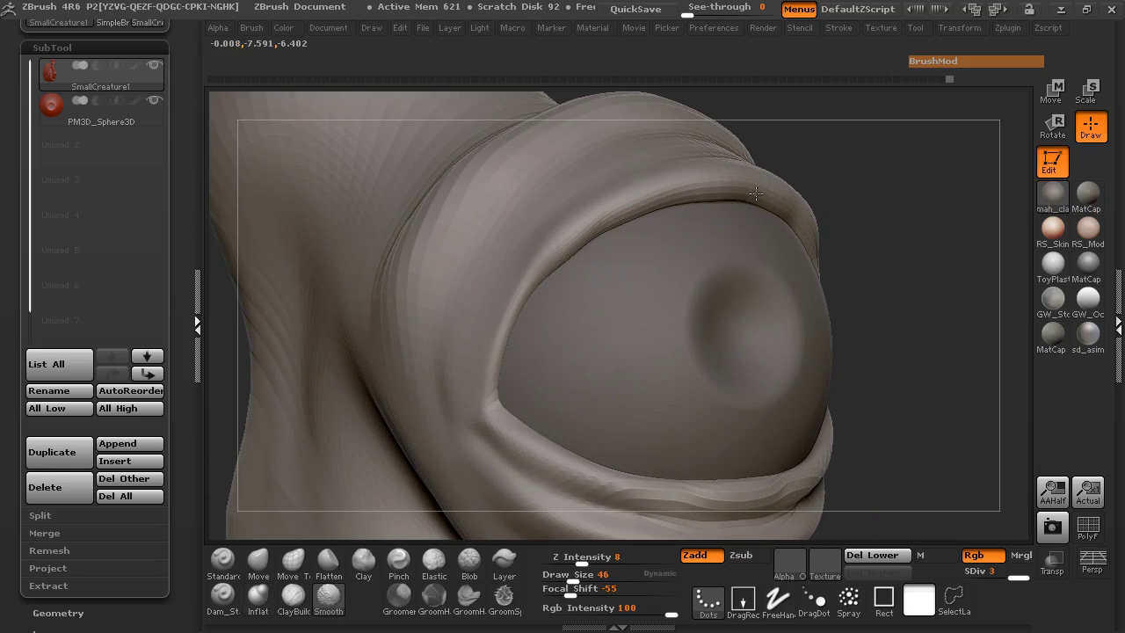
Step: Thicken the upper eyelid's rim near the outer corner using Inflate, and smooth the rim and the adjoining lid surface
drag(525, 305, 528, 279)
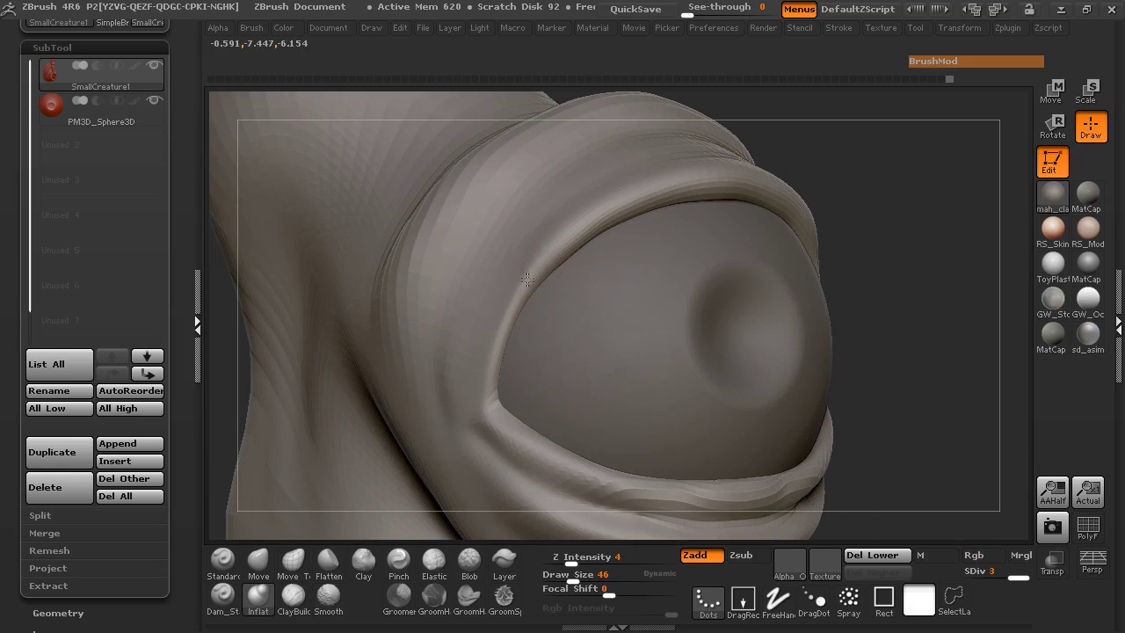
drag(499, 355, 544, 252)
shift+drag(510, 315, 553, 247)
mouse_move(826, 226)
mouse_down()
mouse_move(844, 256)
mouse_move(804, 284)
mouse_up()
shift+drag(505, 295, 487, 318)
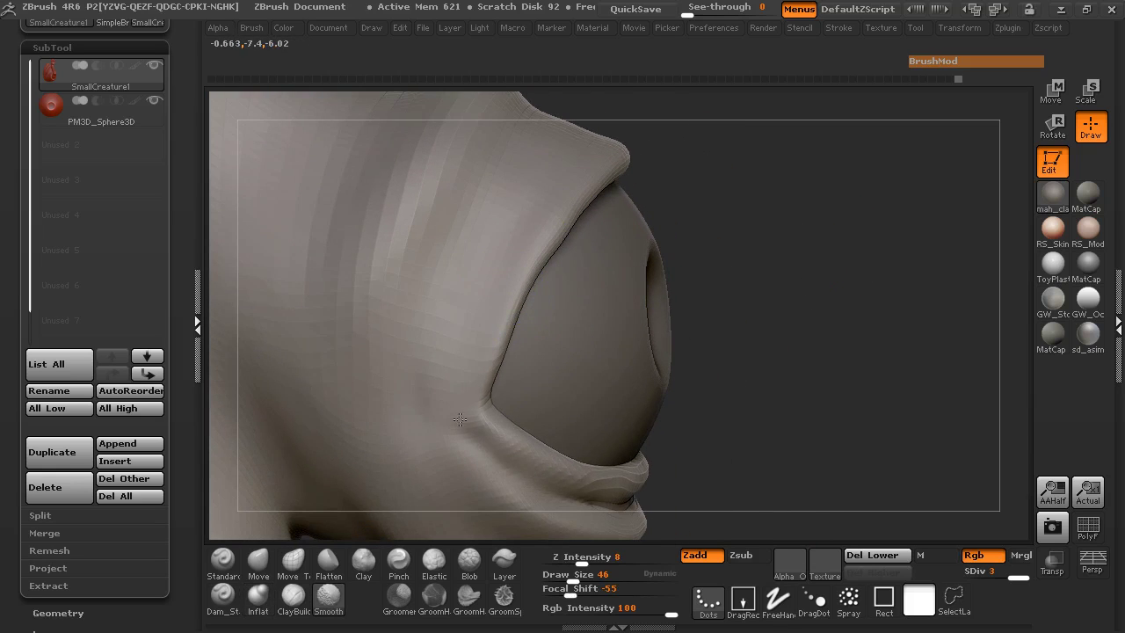
Step: Straighten the upper eyelid's side edge and adjust the outer corner against the eye using Move Topological with draw size 88
drag(778, 231, 431, 244)
drag(293, 256, 364, 276)
ctrl+right_drag(364, 276, 348, 189)
drag(233, 289, 352, 260)
drag(785, 273, 773, 325)
ctrl+right_drag(771, 326, 914, 326)
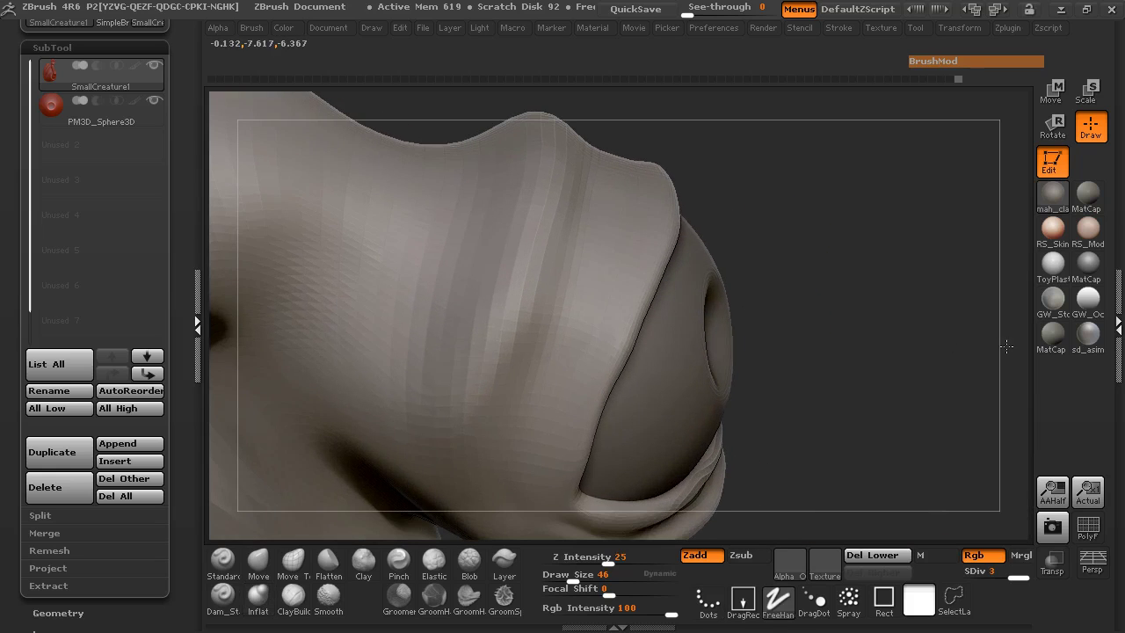
click(293, 567)
key(space)
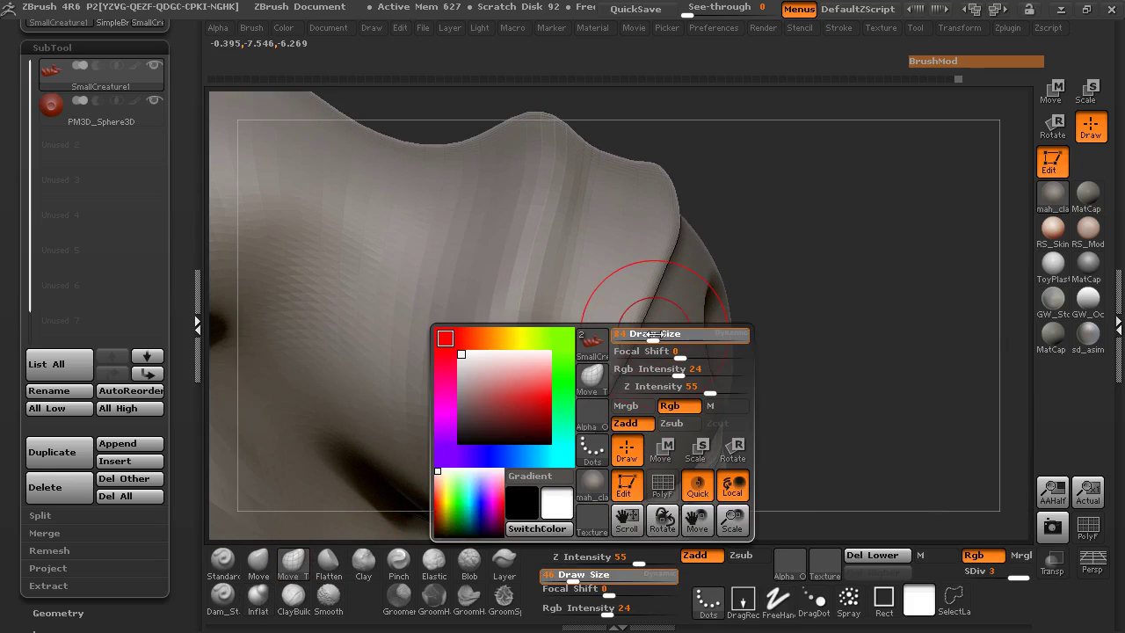
drag(634, 322, 641, 314)
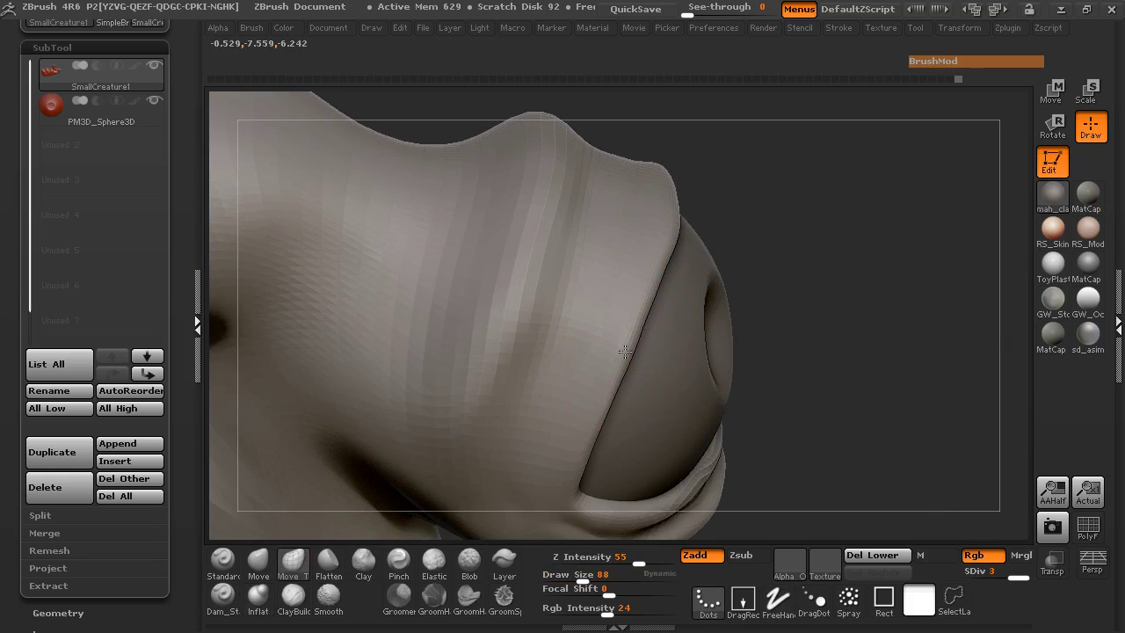
drag(837, 364, 737, 414)
drag(604, 472, 608, 476)
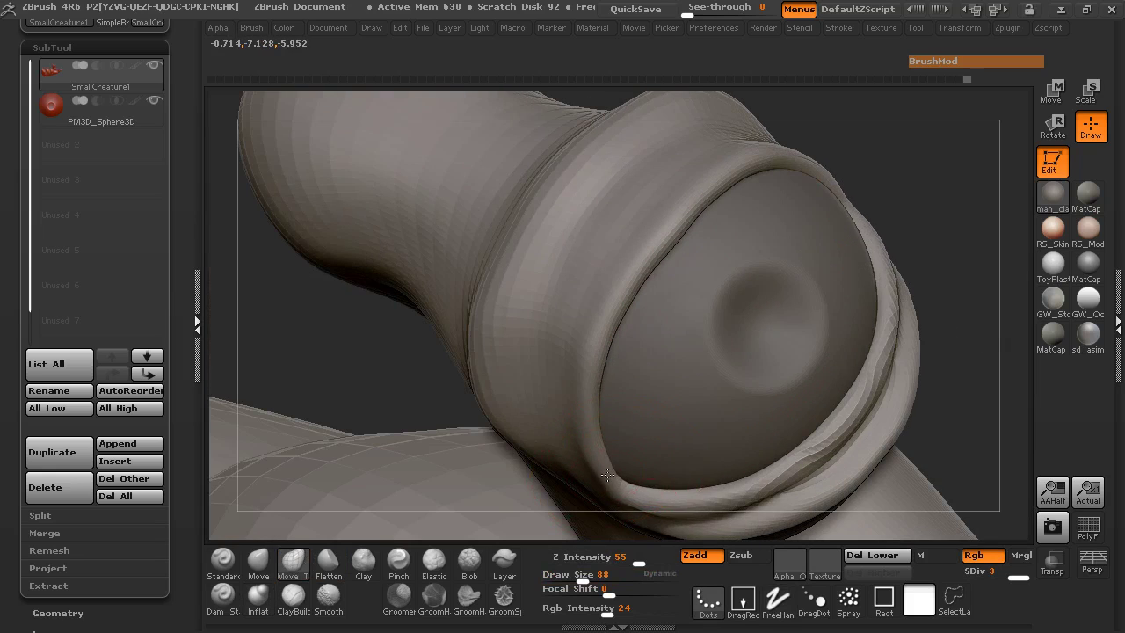
Step: Pull the middle of the upper eyelid's edge back in the front view to open the eye wider, using Move Topological
shift+drag(382, 418, 299, 440)
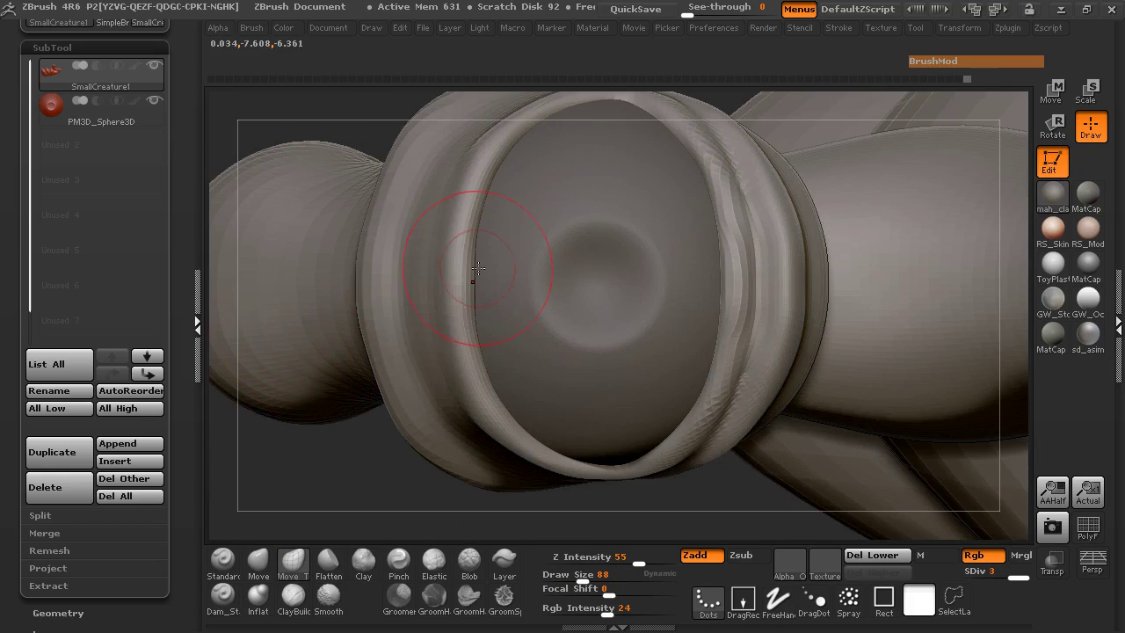
drag(474, 268, 465, 266)
drag(485, 199, 487, 197)
drag(468, 262, 463, 264)
drag(479, 345, 473, 347)
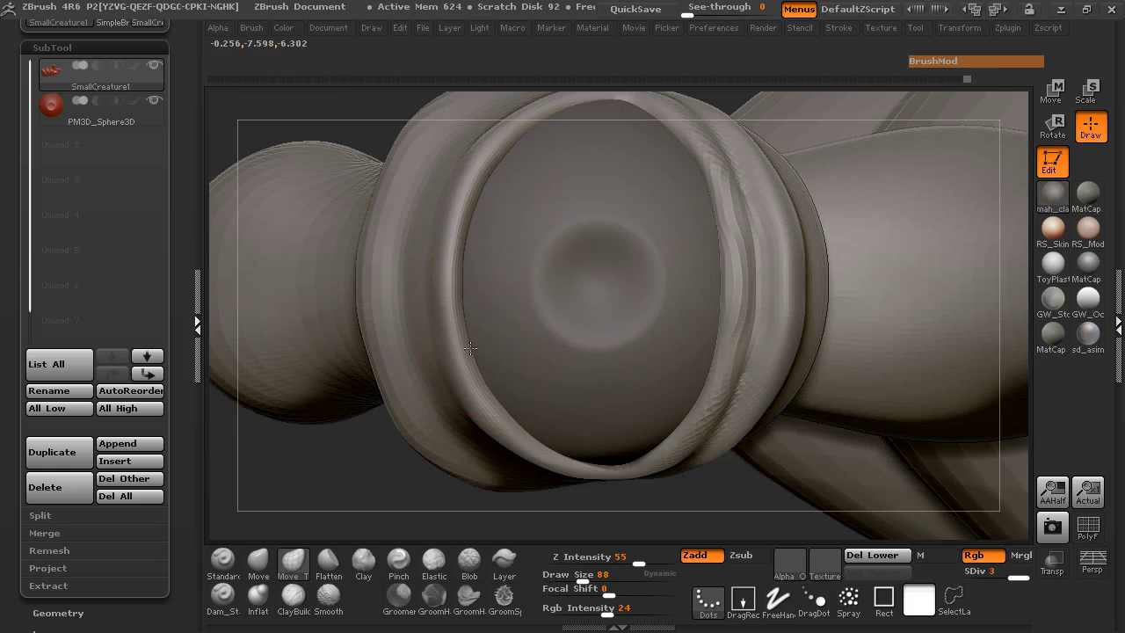
Step: Examine the whole creature from the front and side to judge the eye and eyelids against the body
mouse_move(303, 475)
alt+mouse_down()
mouse_move(303, 396)
mouse_move(381, 294)
mouse_move(337, 317)
mouse_move(354, 258)
mouse_move(394, 322)
mouse_move(483, 314)
mouse_move(470, 281)
mouse_move(461, 288)
mouse_move(492, 291)
alt+mouse_up()
ctrl+right_drag(412, 422, 407, 349)
mouse_move(407, 349)
mouse_down()
mouse_move(892, 271)
mouse_move(841, 304)
mouse_move(719, 306)
mouse_up()
mouse_move(471, 305)
mouse_down()
mouse_move(397, 369)
mouse_move(252, 334)
mouse_move(264, 347)
mouse_up()
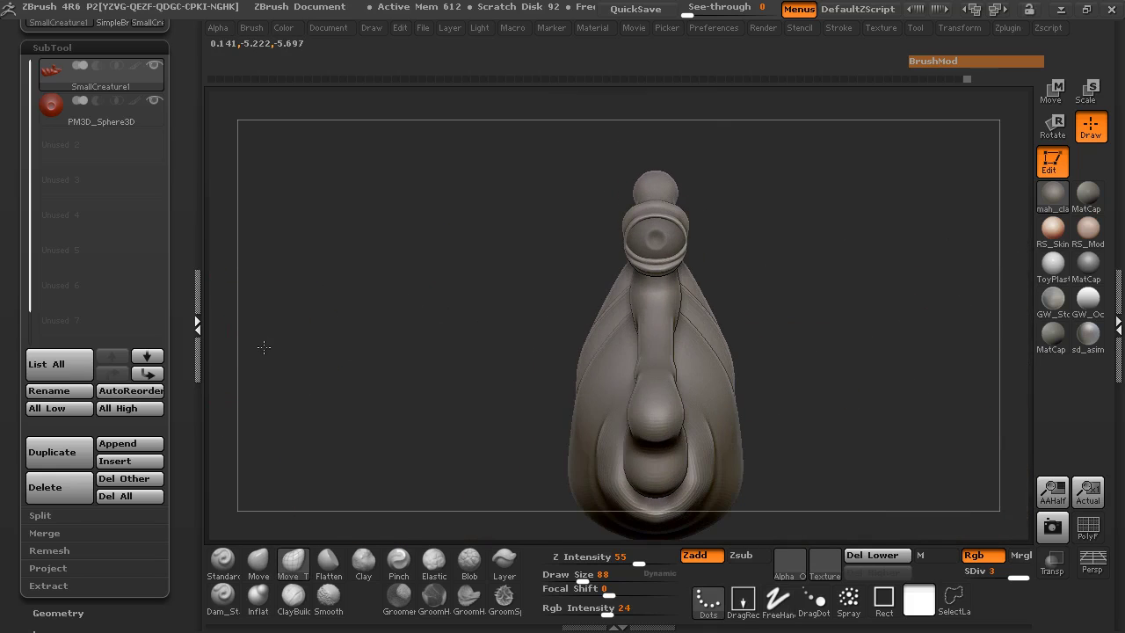
key(f)
mouse_move(392, 385)
mouse_down()
mouse_move(346, 389)
mouse_move(364, 384)
mouse_move(350, 352)
mouse_up()
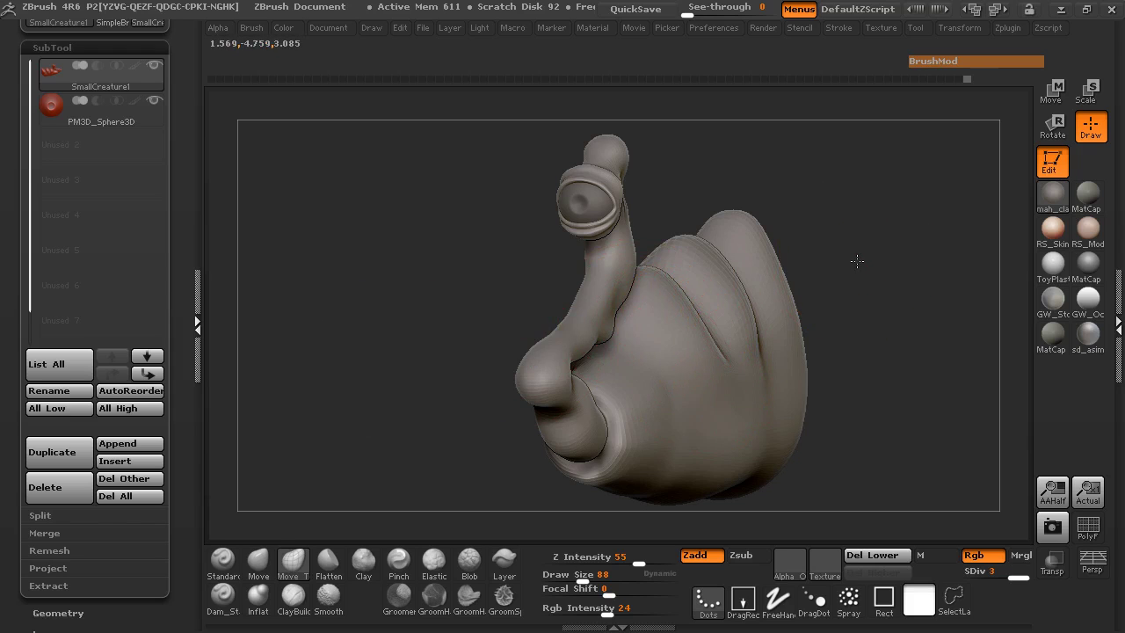
drag(853, 258, 841, 288)
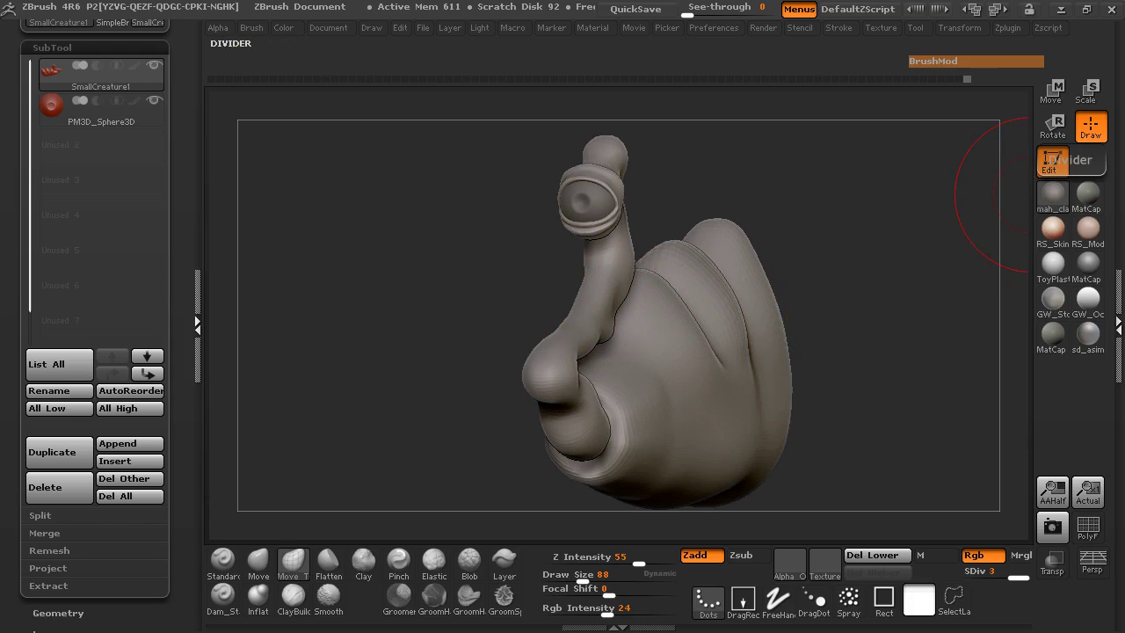